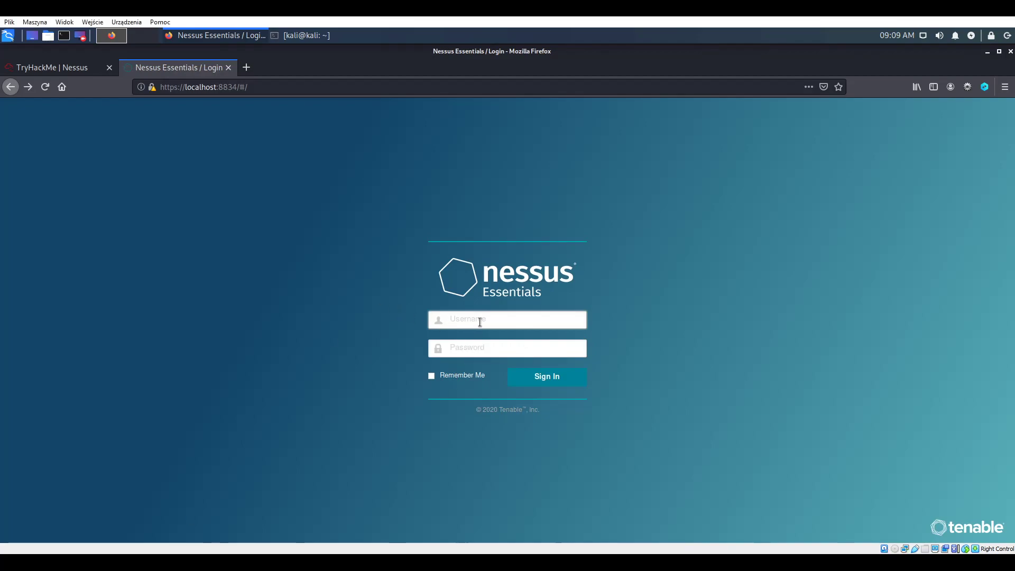
Sign in to Nessus Essentials with the account username and password, enabling Remember Me and declining to save the login in the browser.
type("Prov")
type("ivateHacking")
key("Tab")
type("**************")
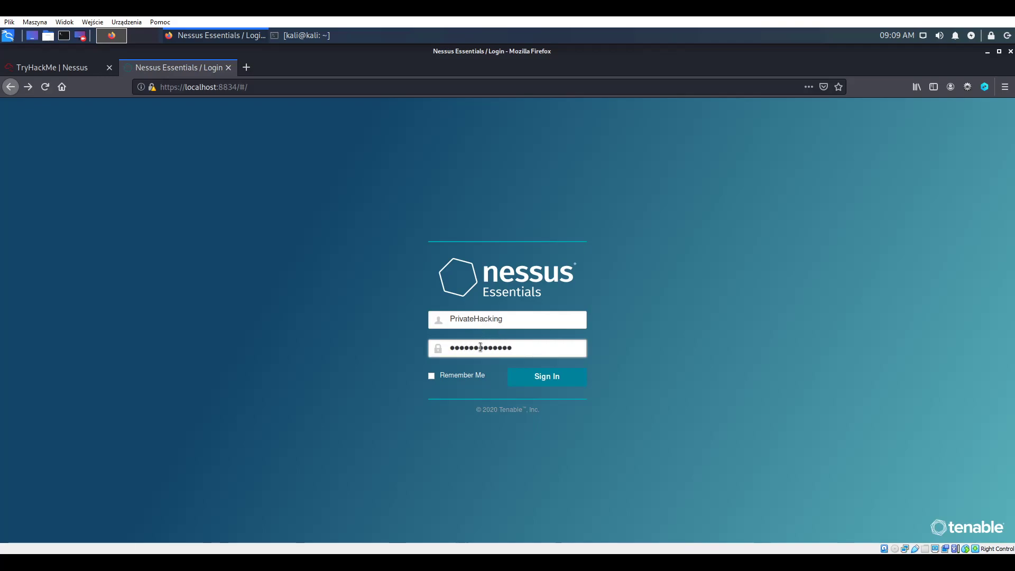
left_click(431, 375)
left_click(550, 385)
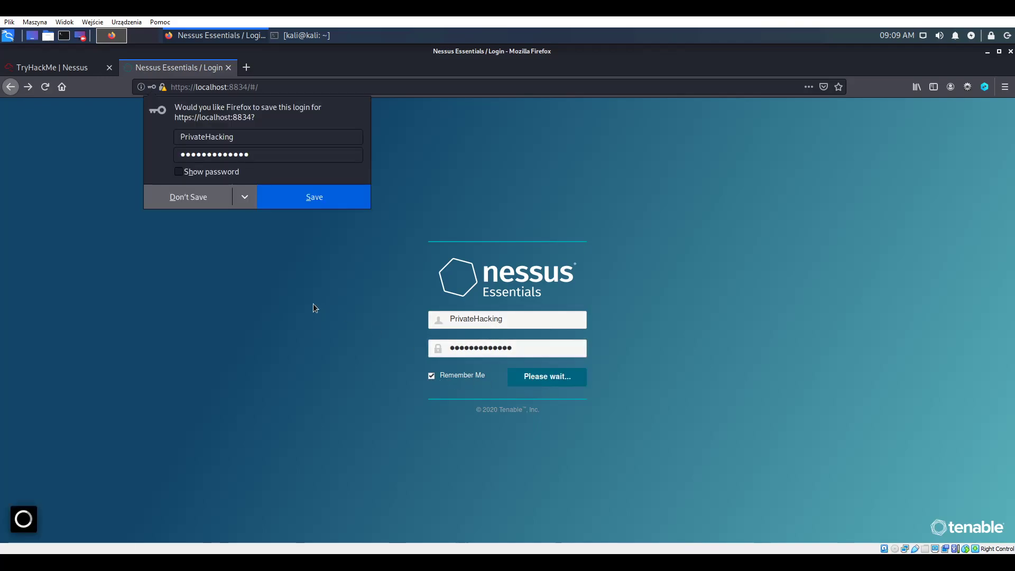
left_click(205, 195)
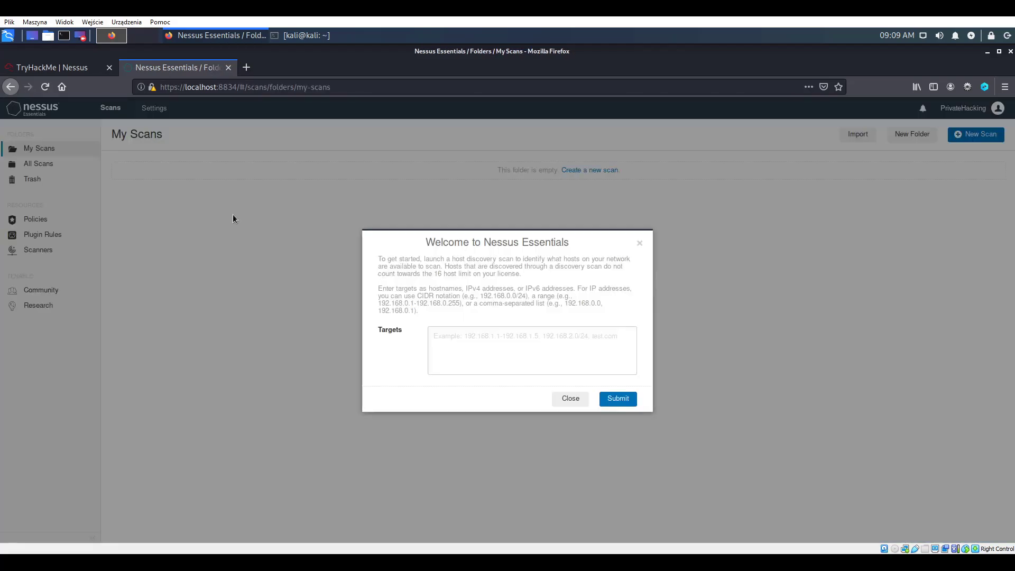
Dismiss the Nessus welcome dialog without entering targets, view the Scanners page and return to My Scans.
left_click_drag(421, 312, 632, 267)
left_click(640, 243)
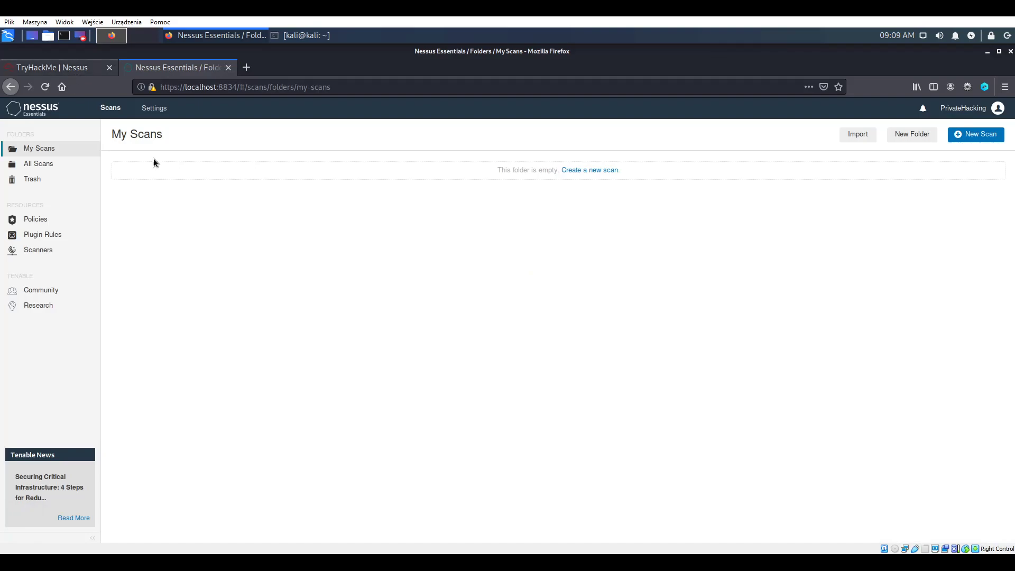
left_click(53, 251)
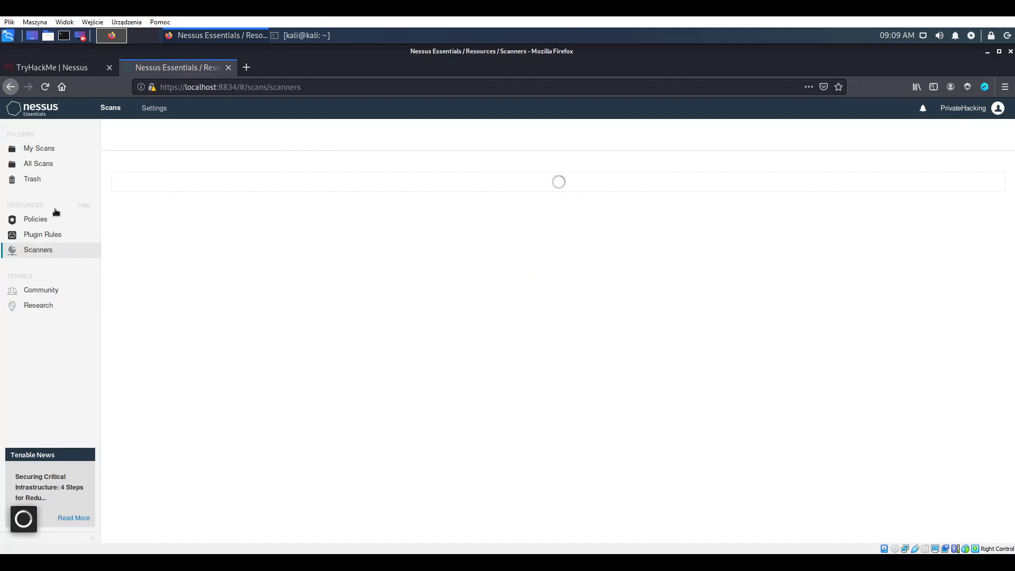
left_click(55, 151)
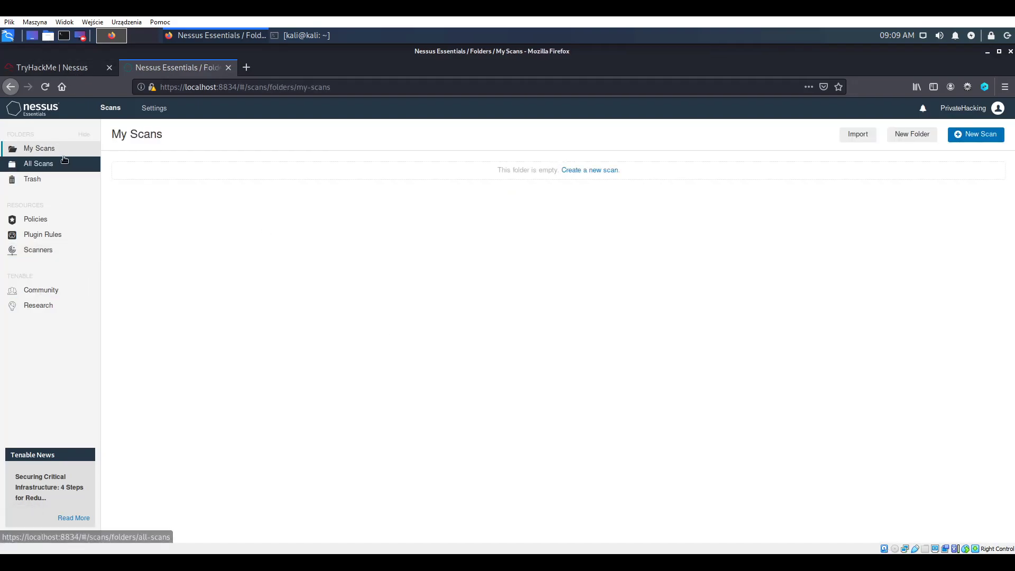
Search the web for "Nessus" using the title of the TryHackMe room.
left_click(48, 67)
scroll(335, 252, "up", 15)
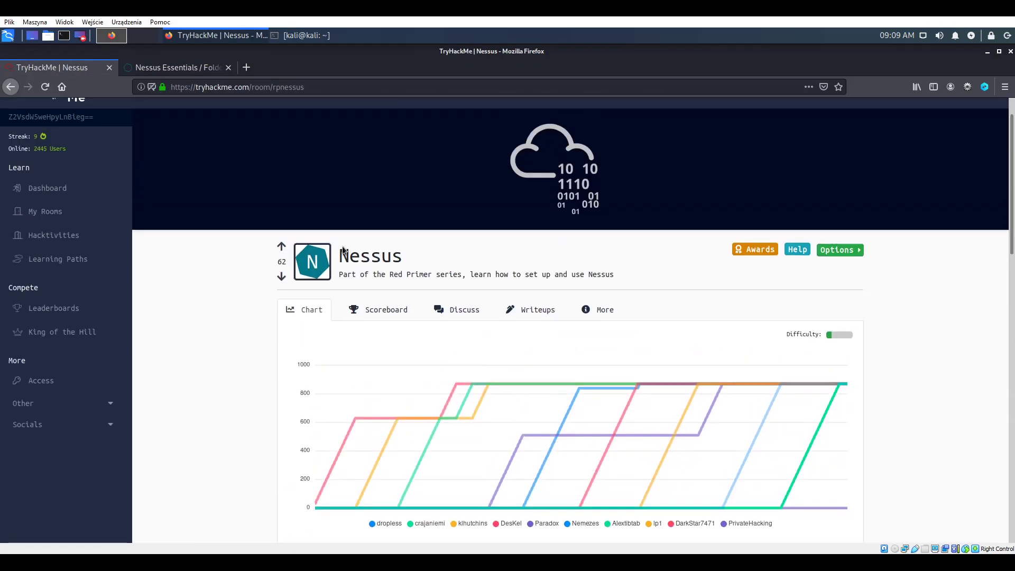
scroll(343, 250, "up", 1)
double_click(370, 292)
right_click(389, 291)
left_click(404, 299)
Review the TryHackMe Nessus room page from its header to the Nessus Quiz in Task 3.
left_click(53, 67)
scroll(245, 311, "down", 3)
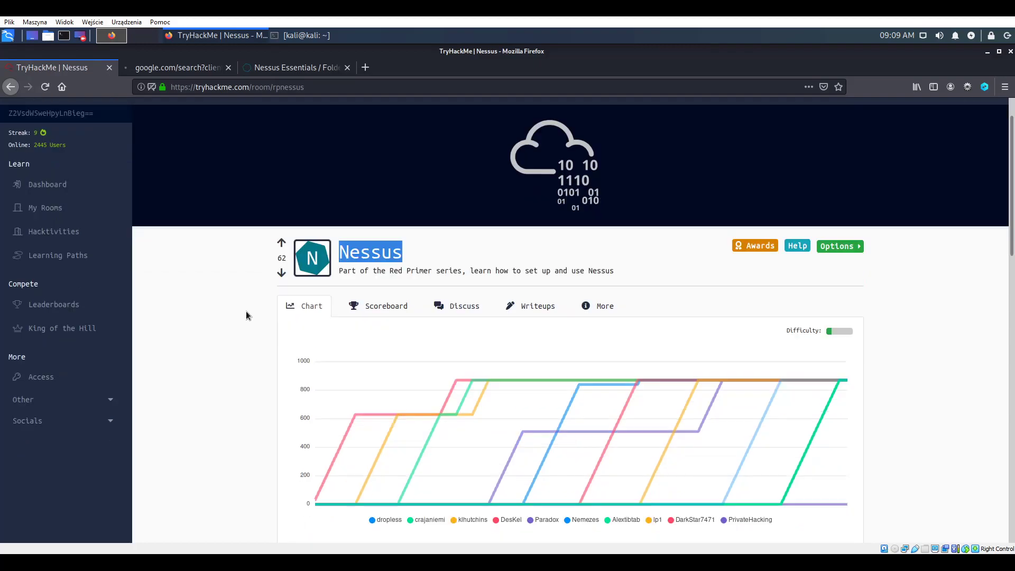
scroll(208, 344, "down", 3)
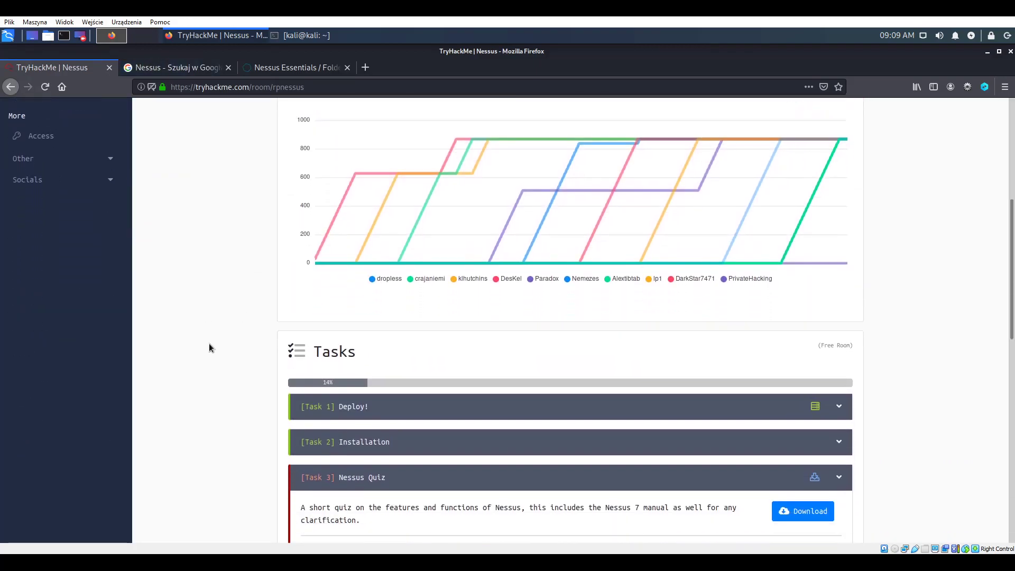
scroll(247, 346, "up", 5)
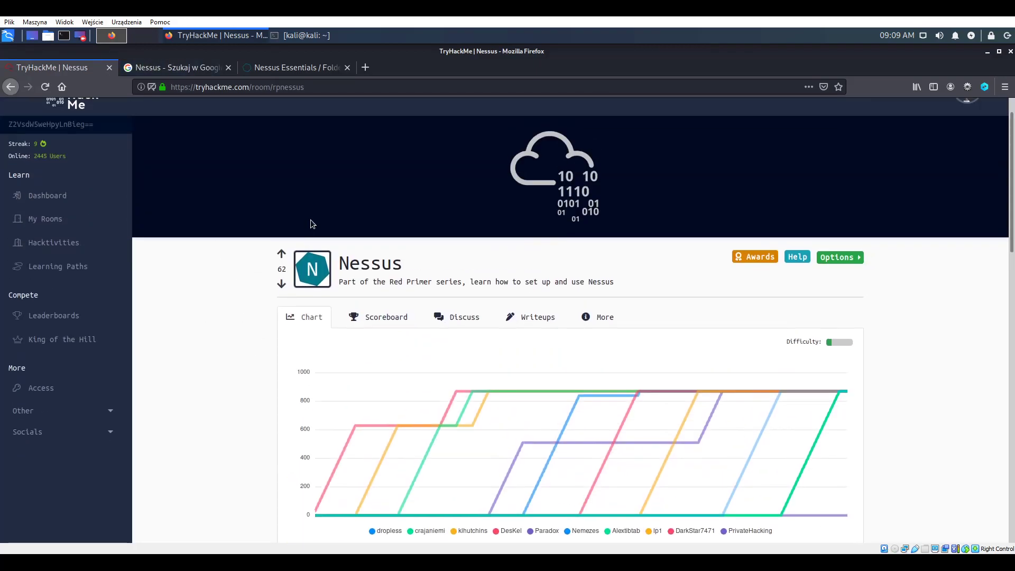
scroll(200, 391, "down", 8)
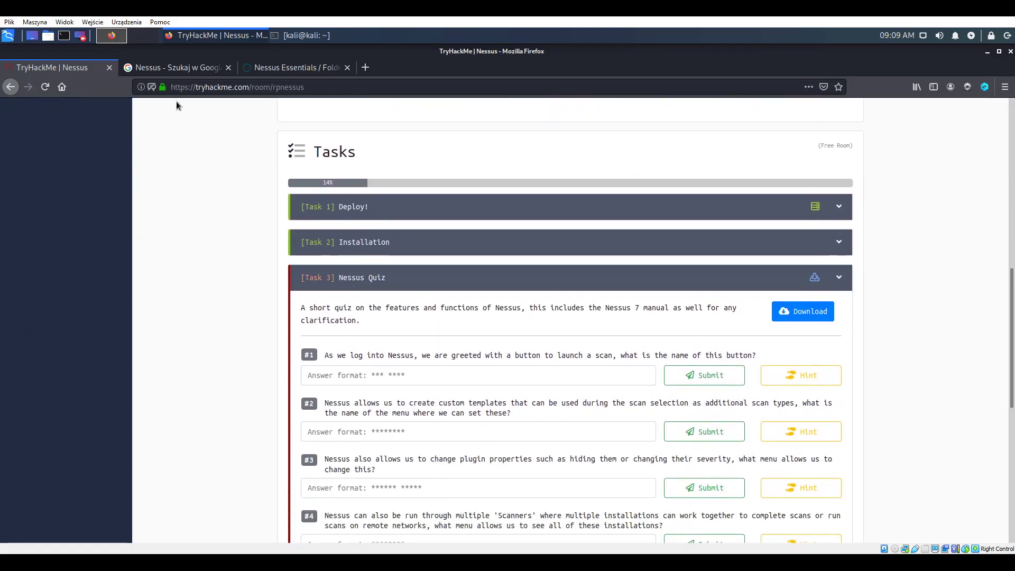
Read the description of Nessus in the Google results, close the search page and return to the TryHackMe room.
left_click(163, 68)
left_click_drag(608, 314, 658, 327)
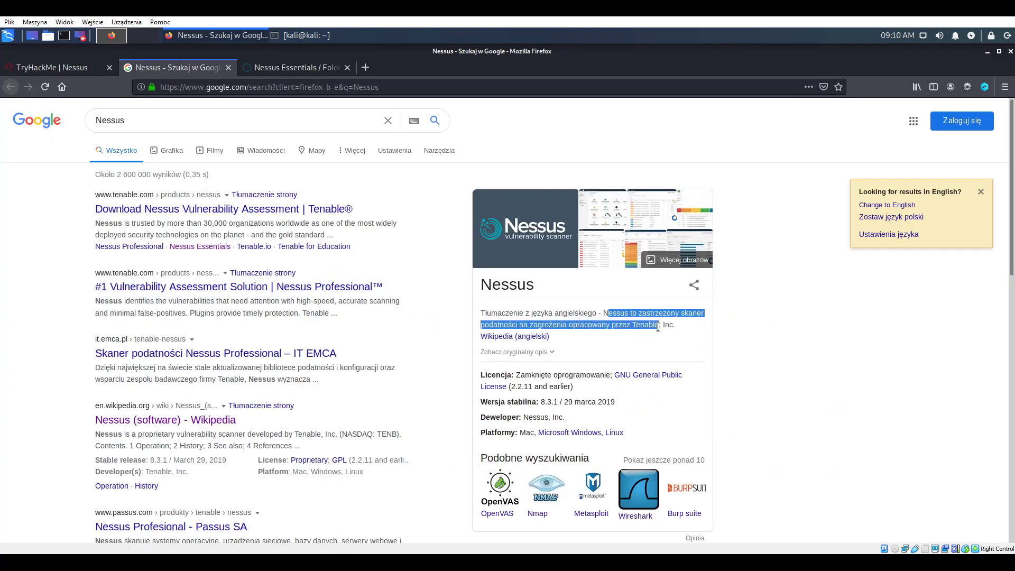
left_click(658, 326)
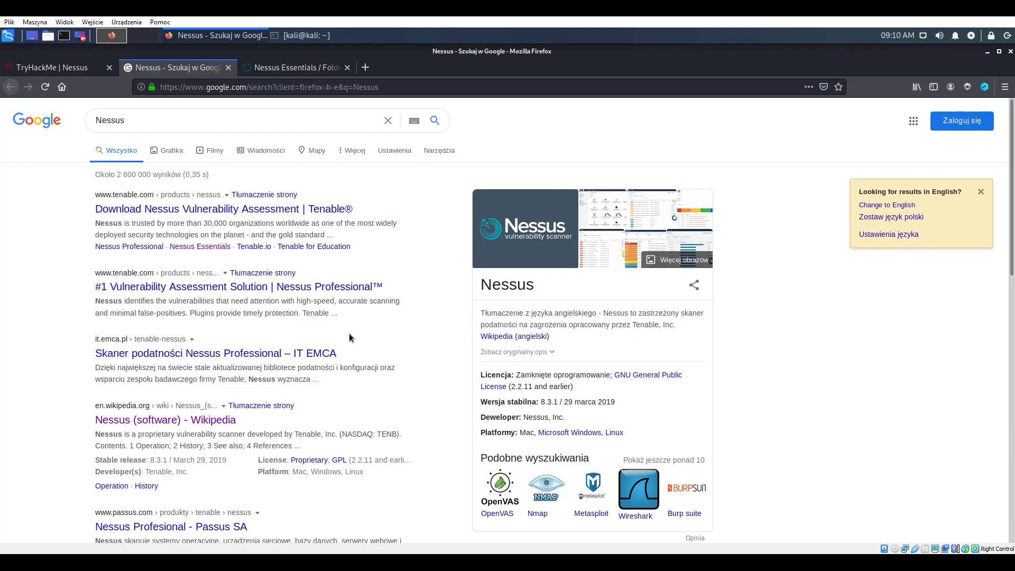
left_click(66, 68)
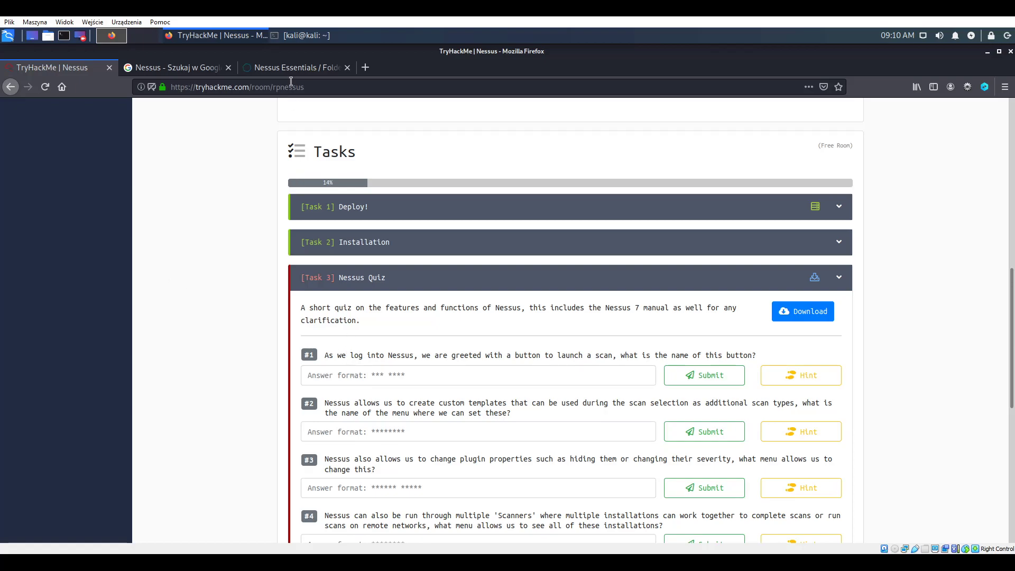
left_click(220, 68)
left_click(228, 68)
left_click(74, 70)
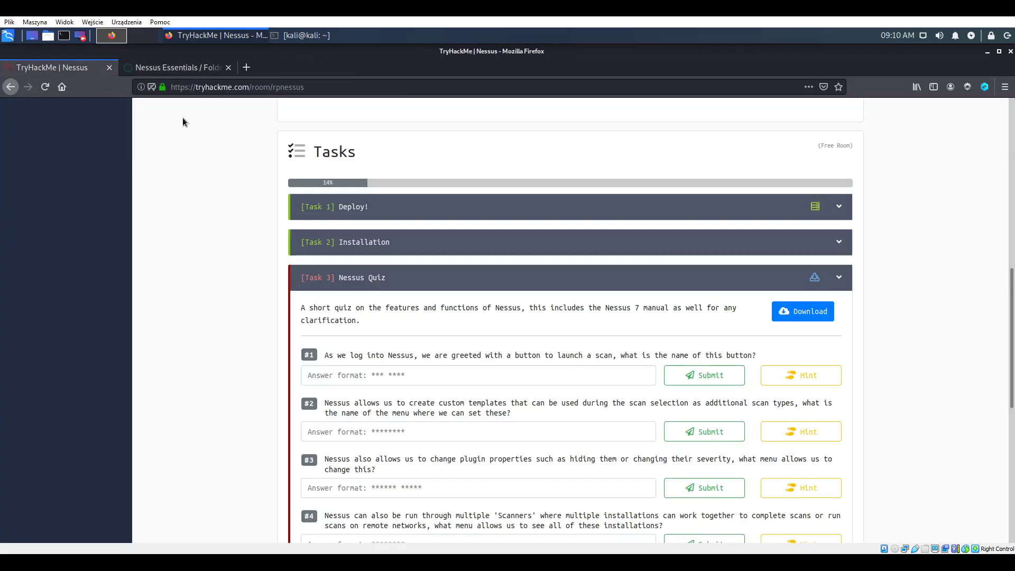
Read quiz question 1 about the scan launch option and start a new scan in Nessus to reach the scan templates.
left_click(162, 86)
left_click(312, 319)
left_click_drag(324, 355, 744, 357)
left_click(713, 349)
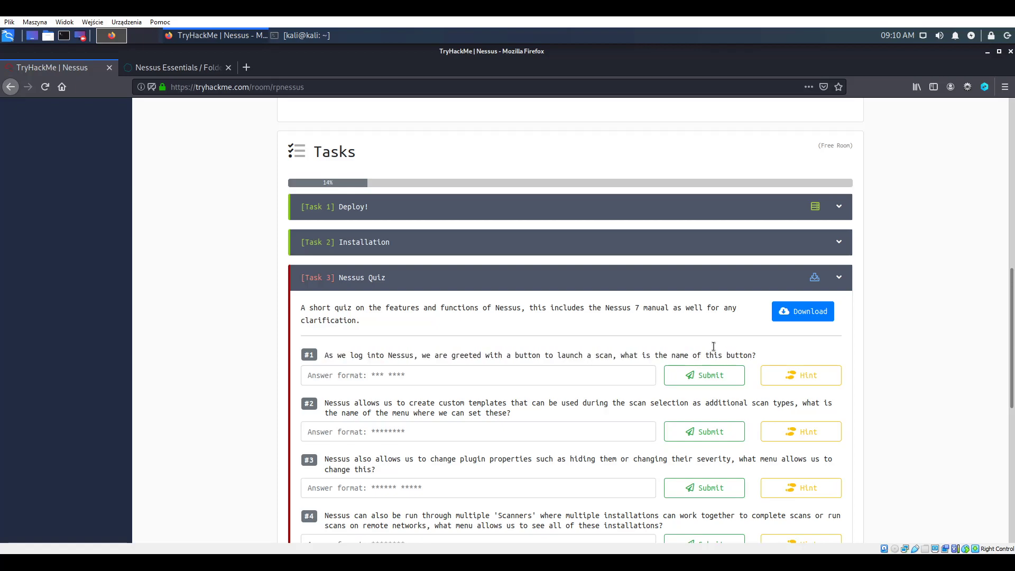
left_click(186, 66)
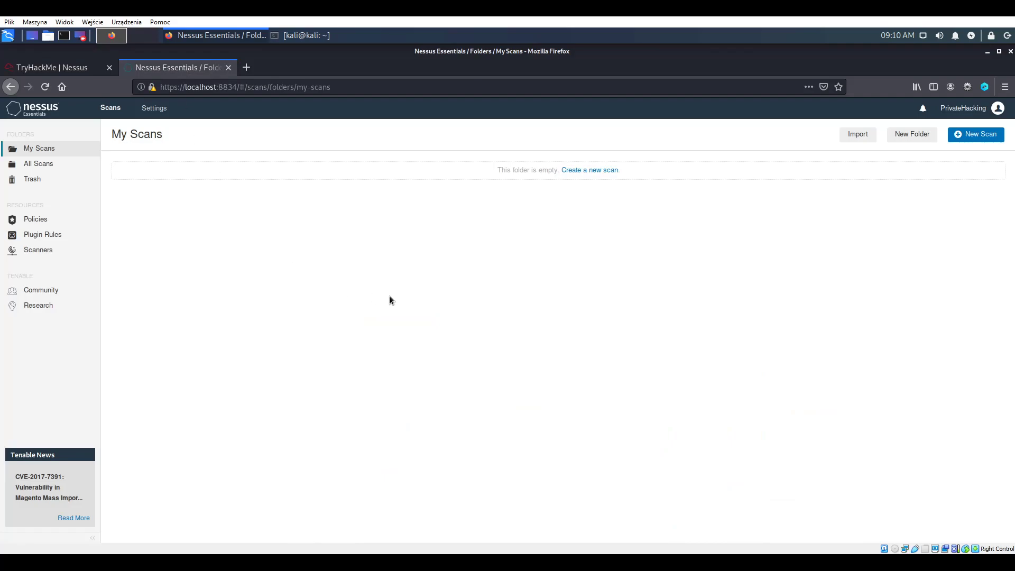
left_click(962, 134)
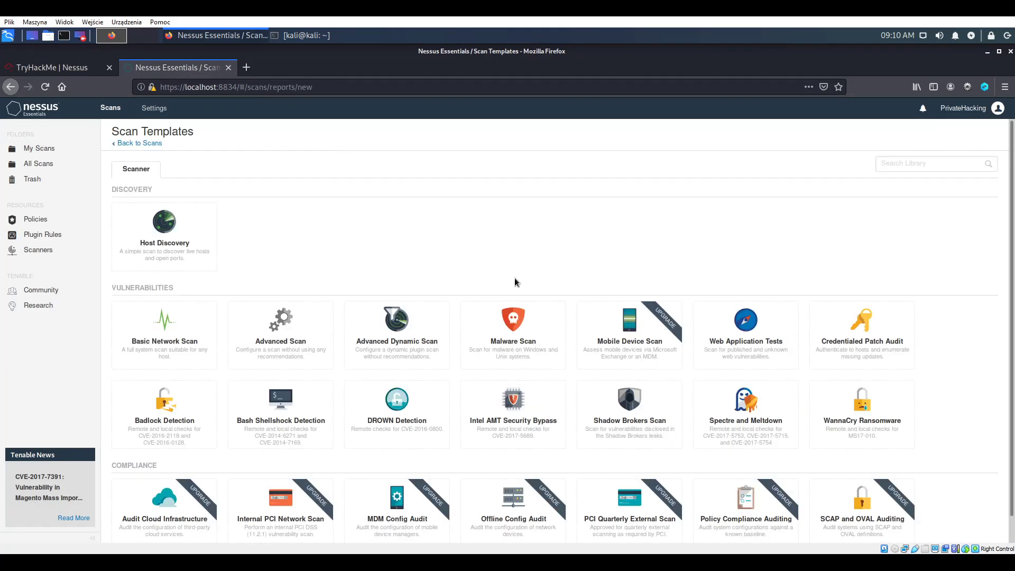
Submit "New Scan" as the answer to question 1 of the TryHackMe Nessus Quiz.
left_click(52, 67)
left_click(472, 374)
type("New Scan")
key("Return")
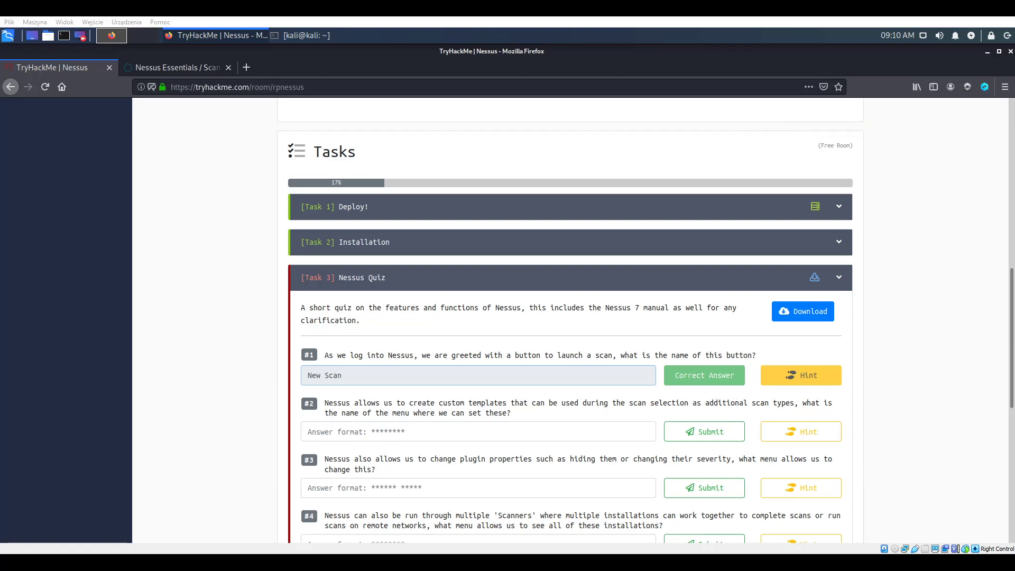
Read the hint for quiz question 2, check My Scans and the scan templates in Nessus, and return to the quiz.
left_click(801, 431)
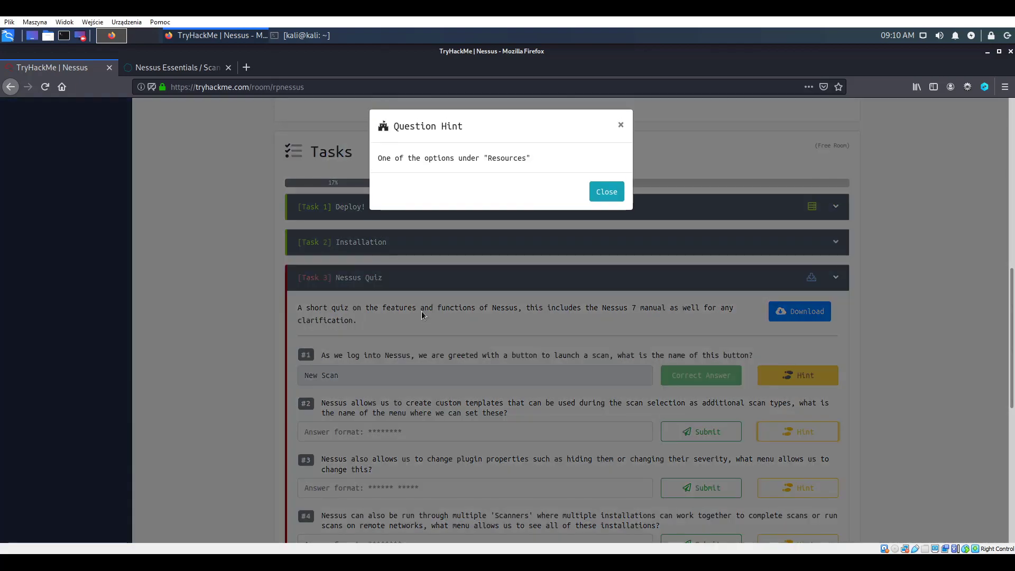
left_click(428, 322)
left_click(178, 67)
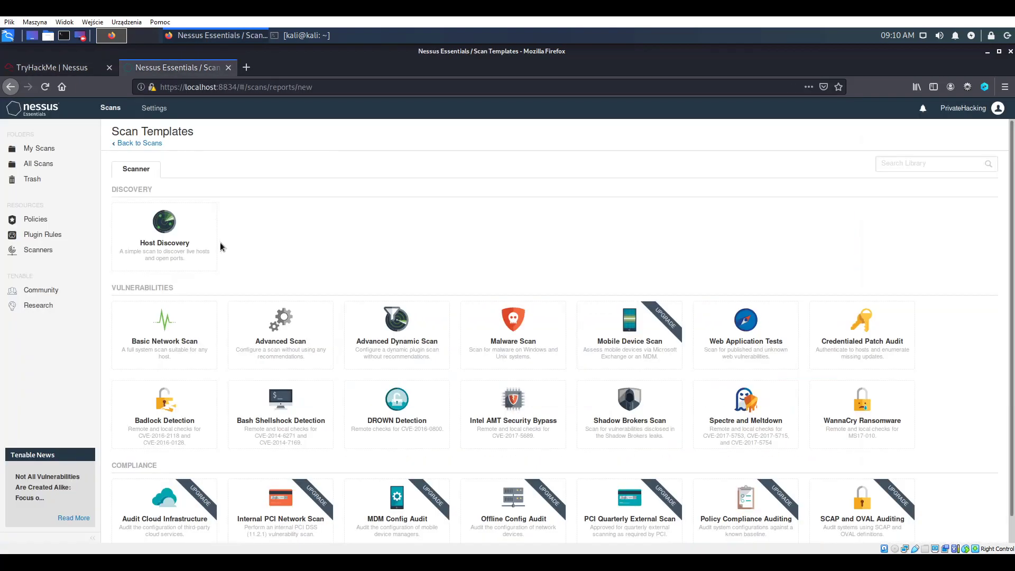
left_click(53, 148)
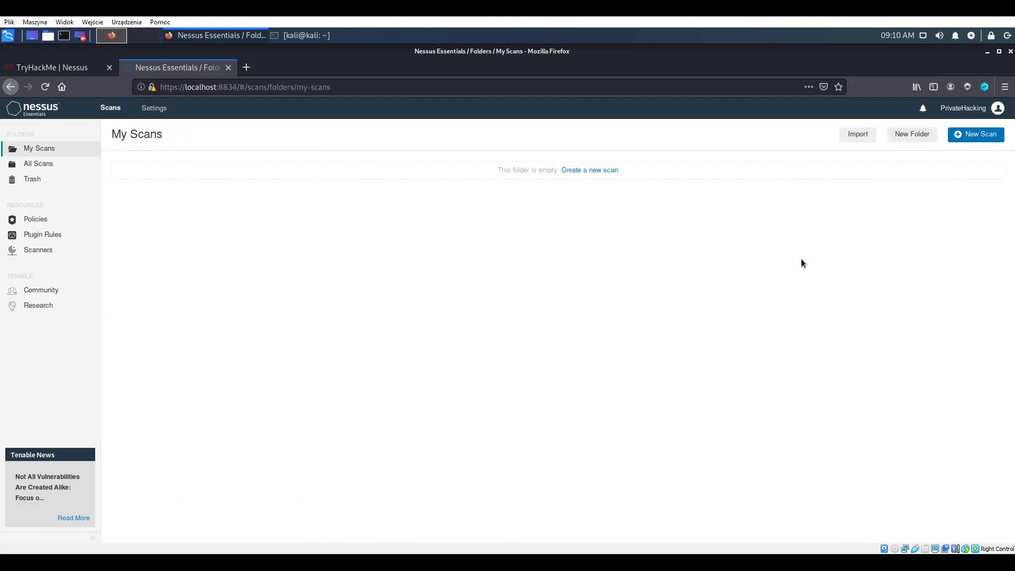
left_click(976, 134)
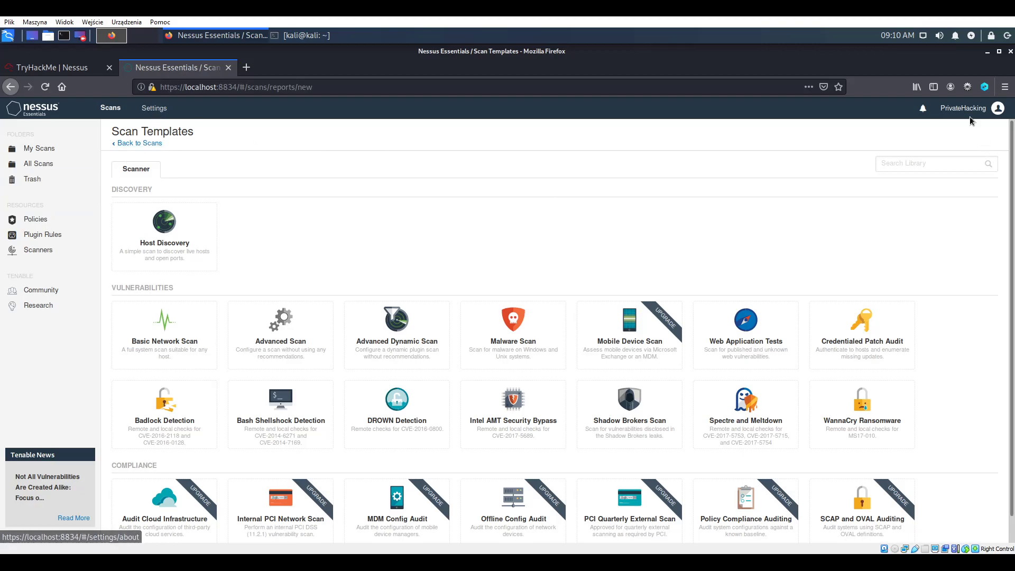
left_click(53, 67)
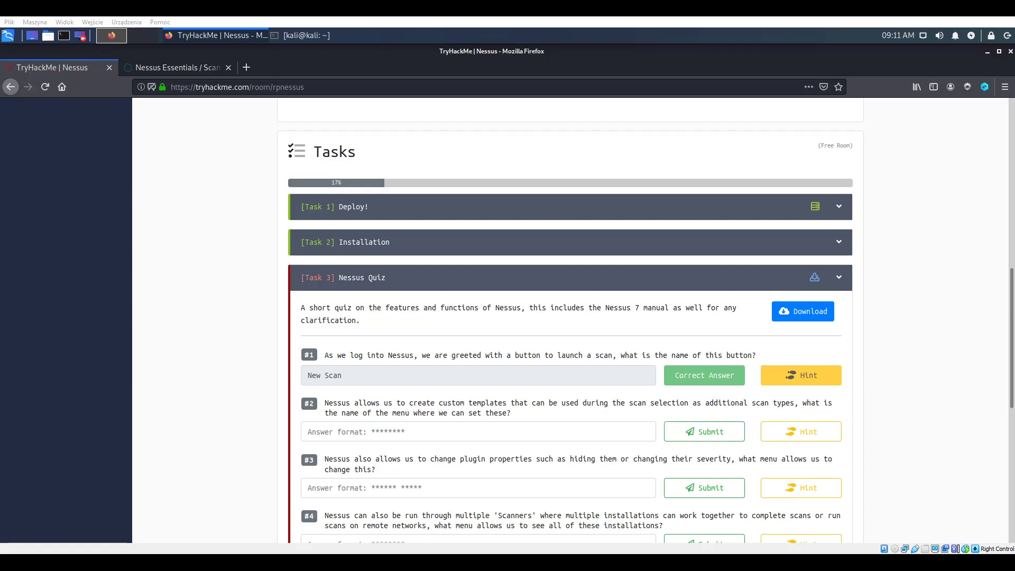
Look through the Policies, Plugin Rules and Scanners pages in Nessus, ending on Policies.
left_click(175, 67)
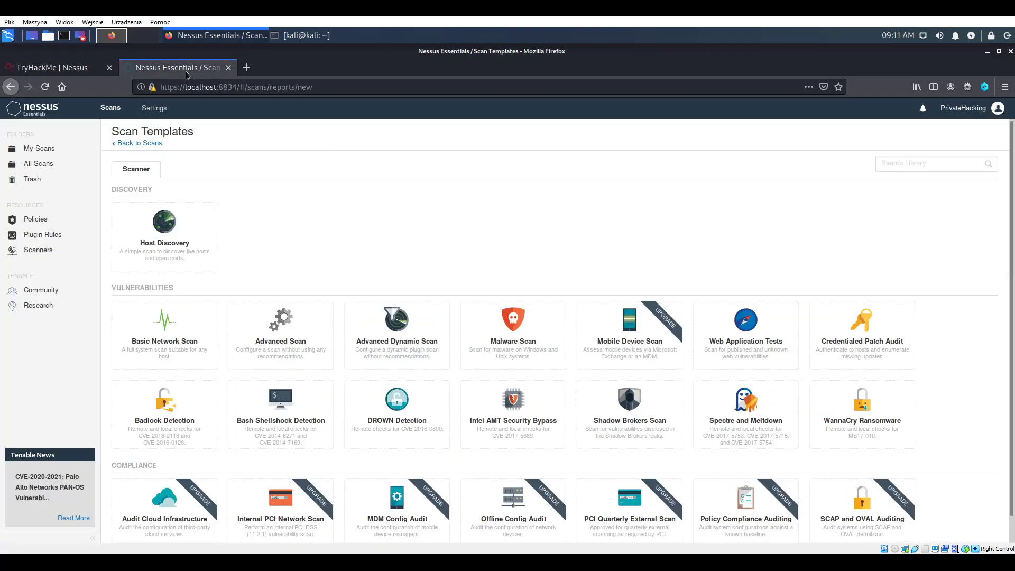
left_click(35, 219)
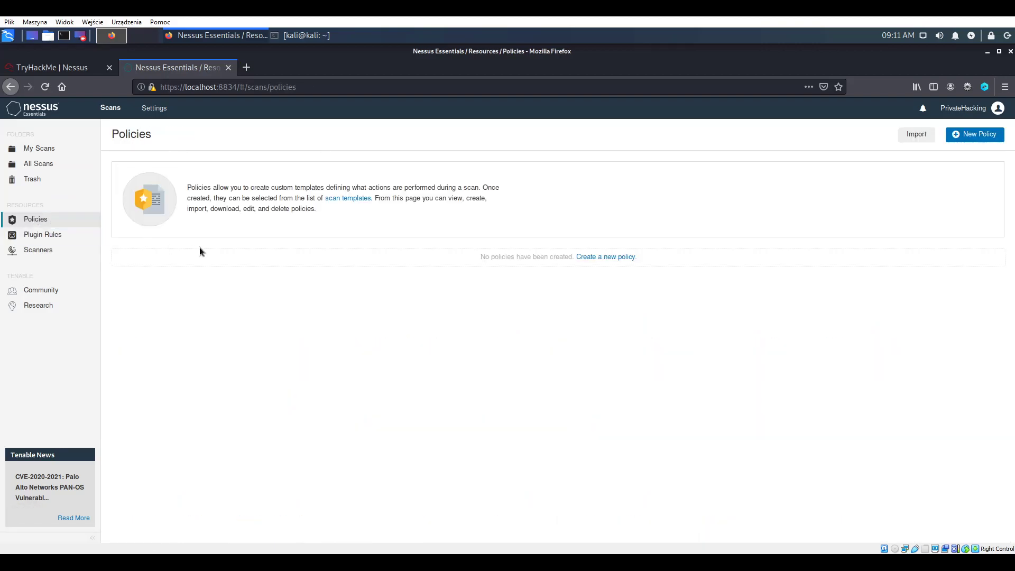
left_click(42, 234)
left_click(58, 251)
left_click(60, 223)
Copy "policies" from the Nessus page address and submit it as the answer to quiz question 2.
right_click(42, 222)
left_click(286, 268)
double_click(277, 89)
key("ctrl+c")
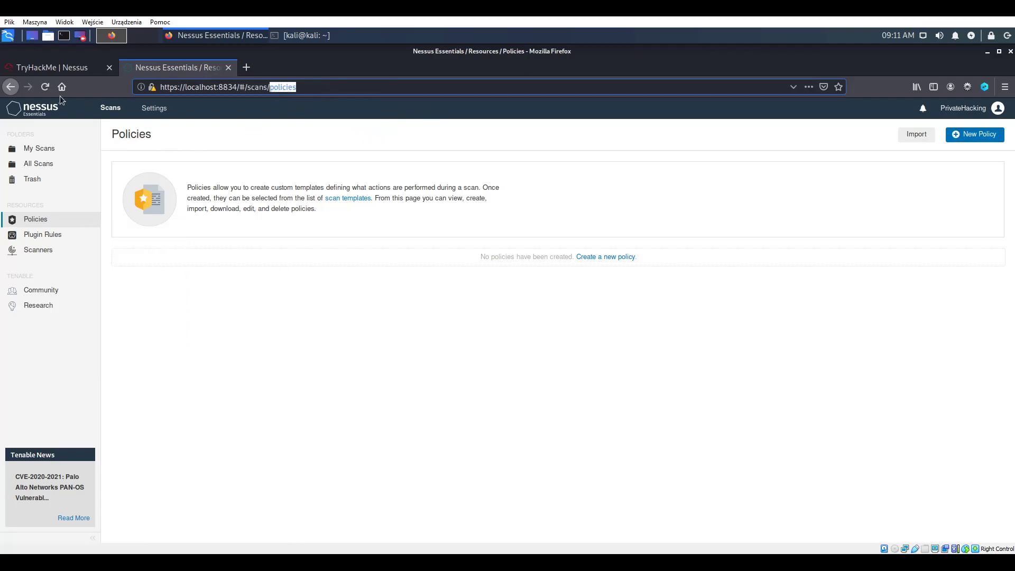
left_click(52, 67)
left_click(426, 431)
key("ctrl+v")
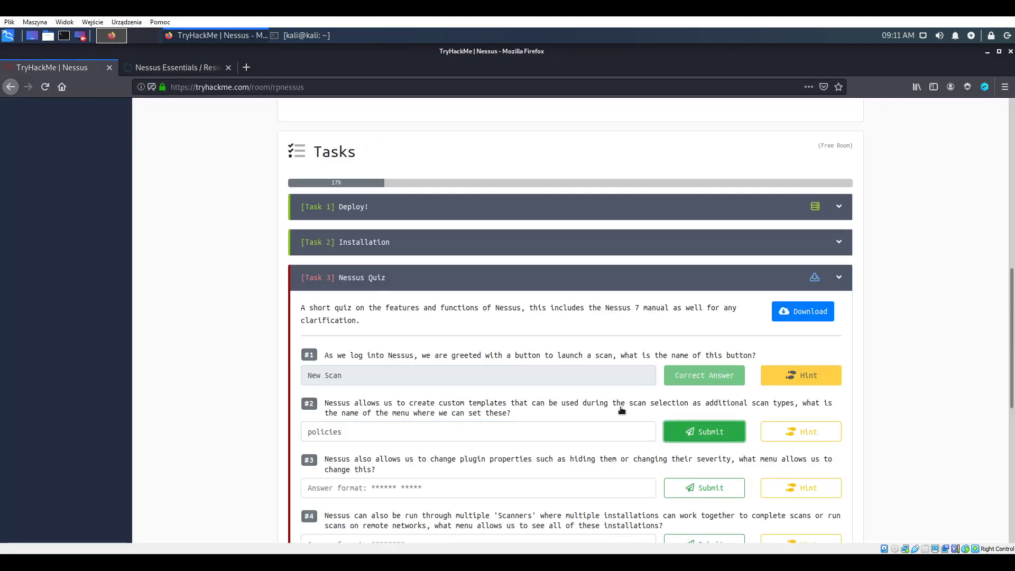
left_click(664, 426)
scroll(443, 364, "down", 1)
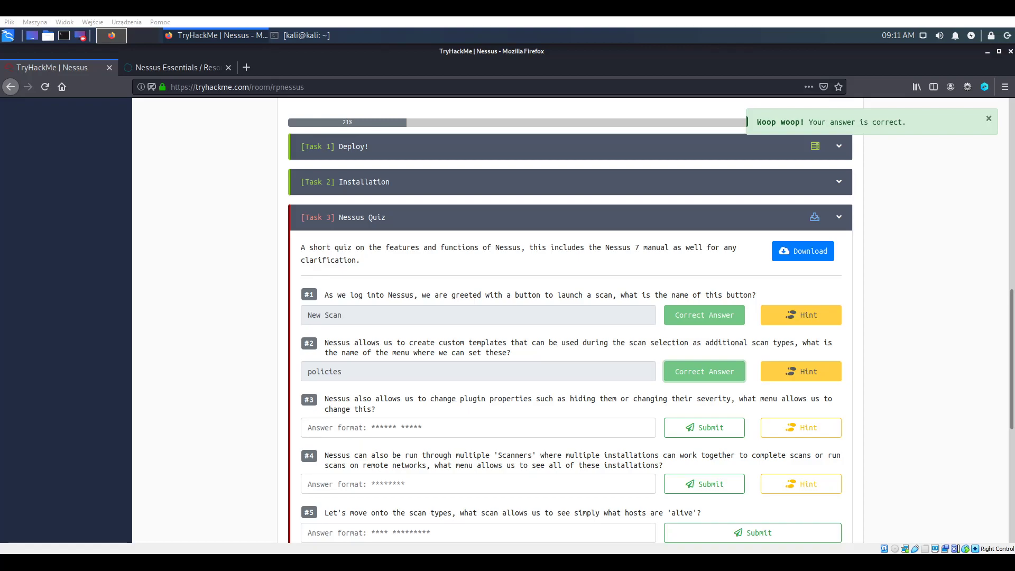
Try to hide the Tenable section in the Nessus navigation.
left_click(164, 67)
left_click(23, 277)
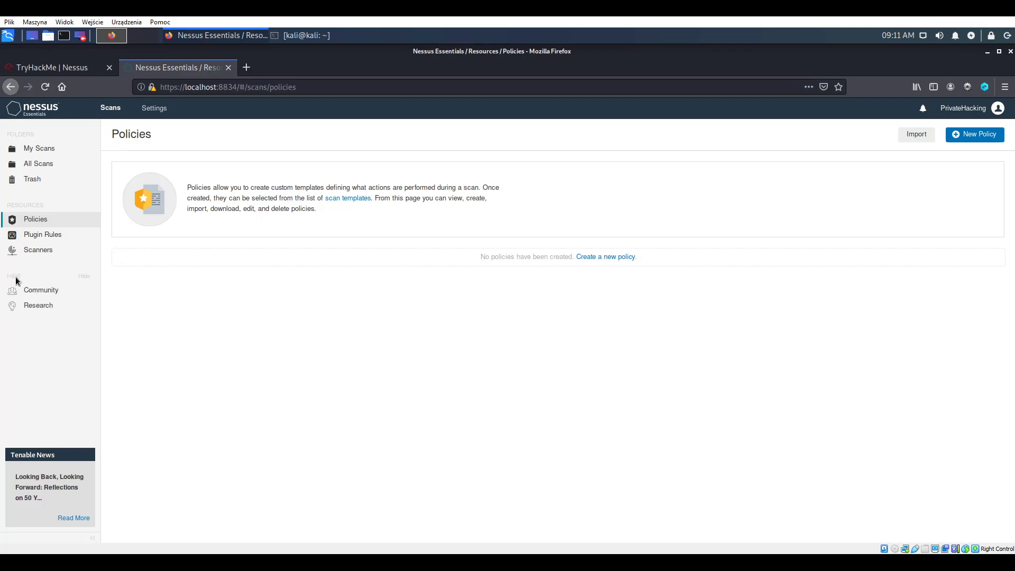
left_click(78, 276)
left_click(80, 277)
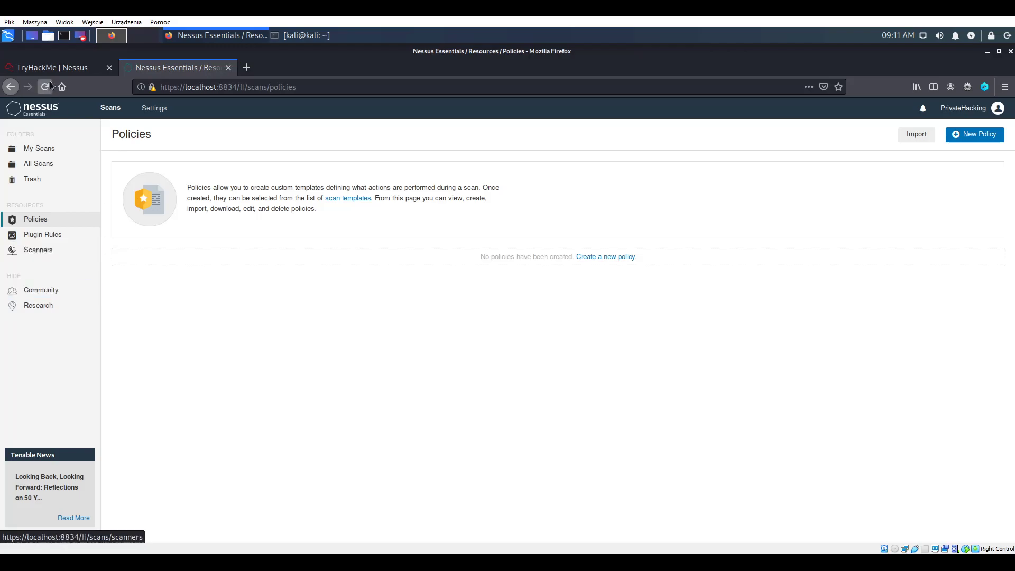
Reread quiz question 3, open the Plugin Rules page in Nessus and copy "plugin-rules" from its address.
left_click(63, 67)
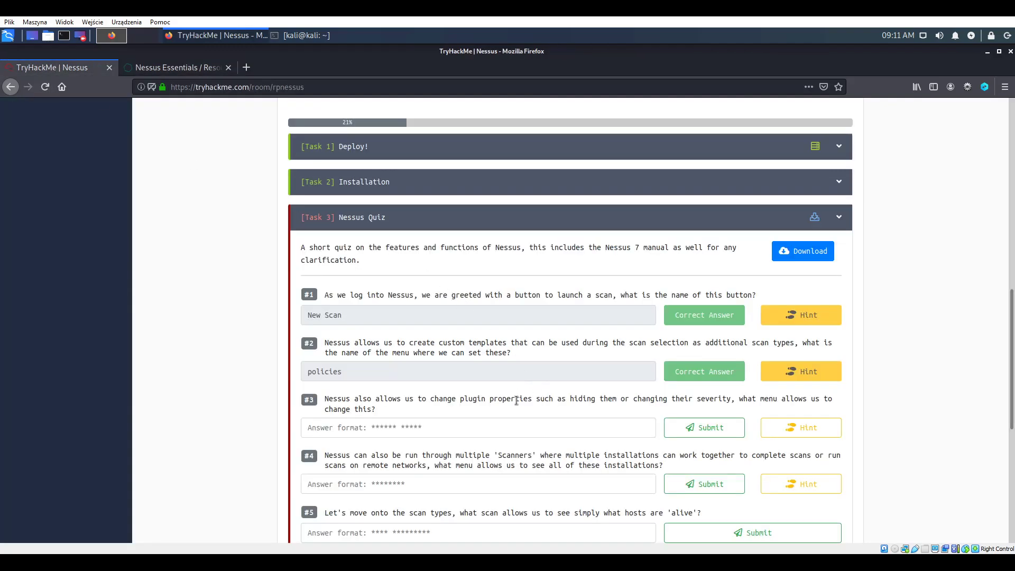
left_click(195, 71)
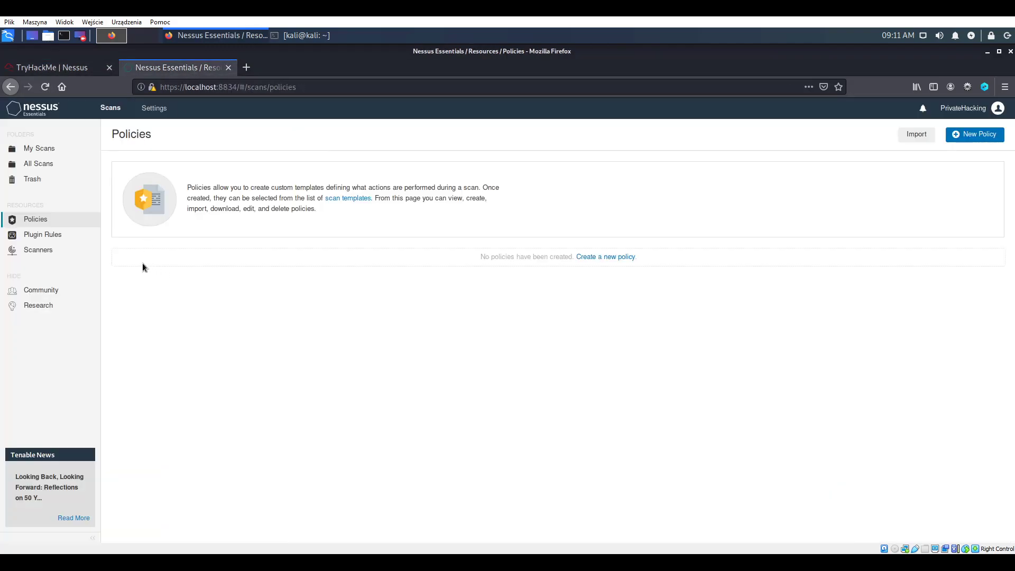
left_click(71, 236)
key("ctrl+shift+Tab")
left_click(193, 70)
double_click(275, 91)
key("ctrl+c")
Paste "plugin-rules" as the answer to quiz question 3 on TryHackMe and submit it.
left_click(58, 67)
left_click(390, 426)
key("ctrl+v")
key("Tab")
key("Return")
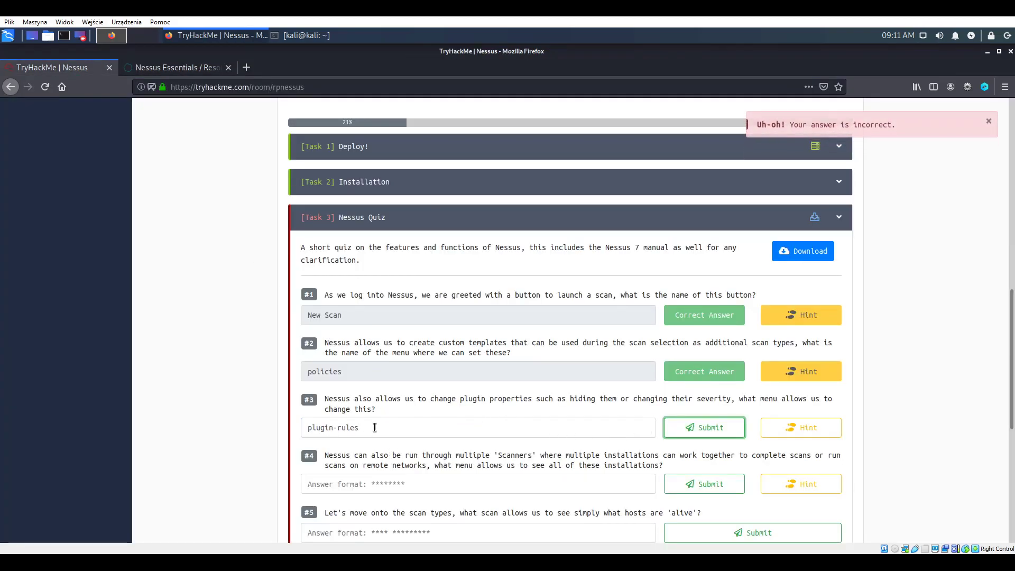
Replace the hyphen in the question 3 answer with a space, giving "plugin rules", and resubmit it.
left_click(338, 427)
key("BackSpace")
left_click(704, 427)
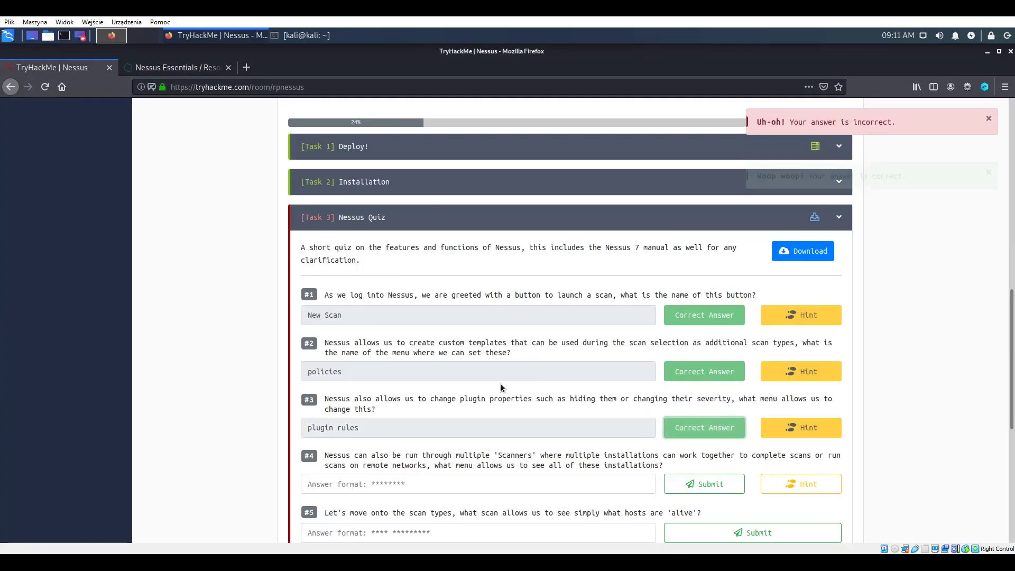
Read quiz question 4 on TryHackMe and open the Scanners page in Nessus to compare it with the question.
scroll(497, 391, "down", 3)
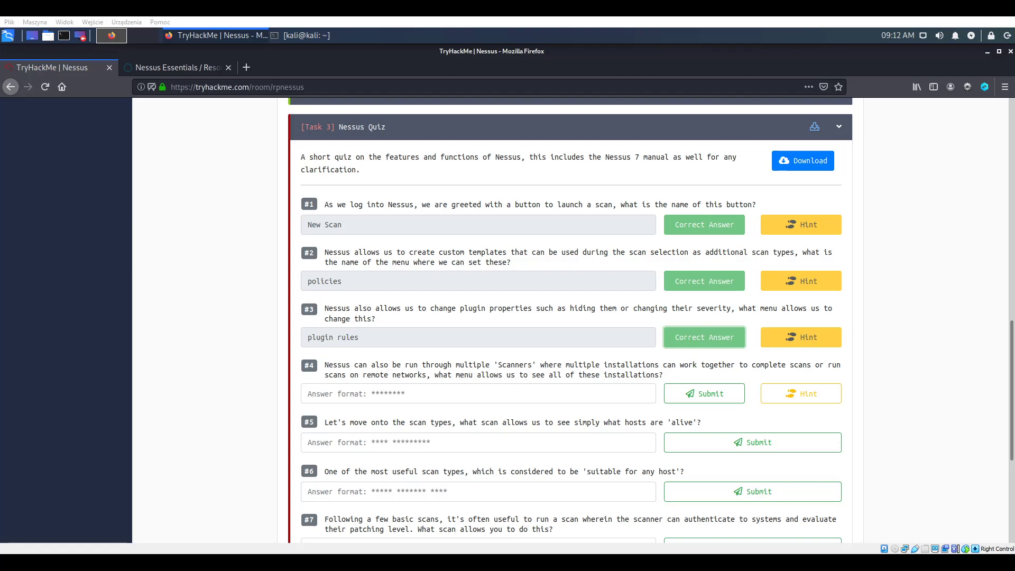
left_click(180, 68)
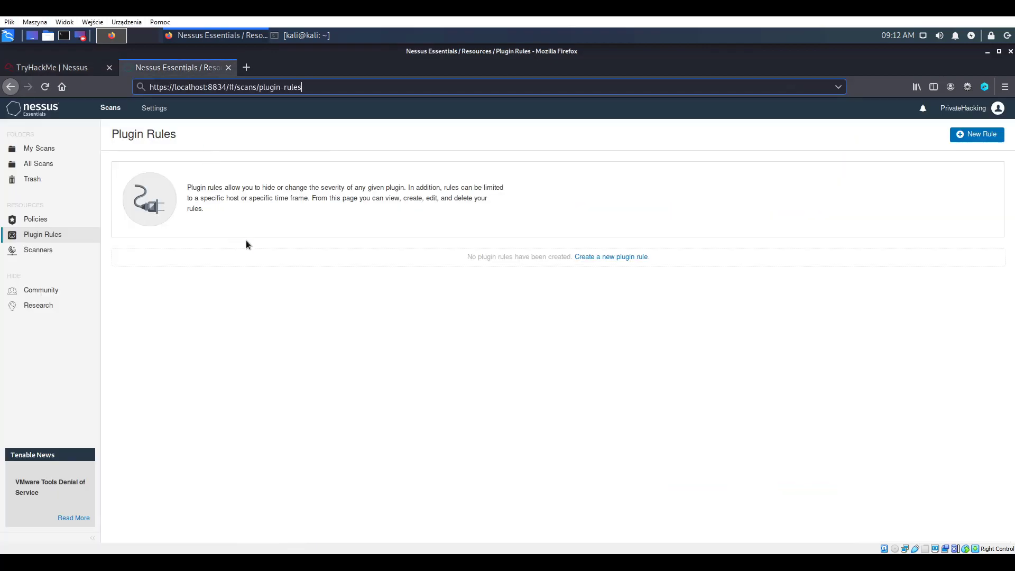
left_click(38, 249)
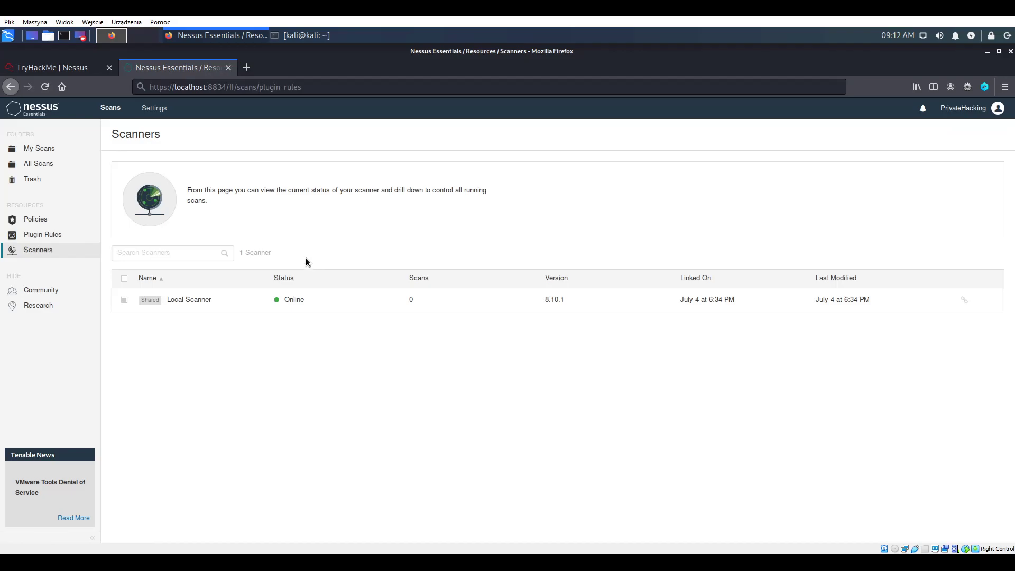
left_click(53, 67)
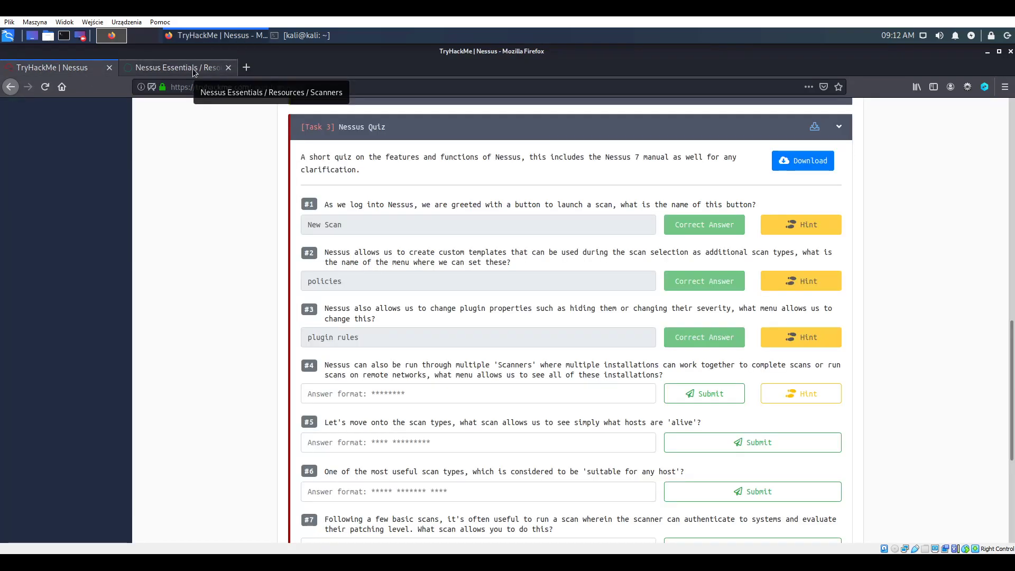
left_click(192, 68)
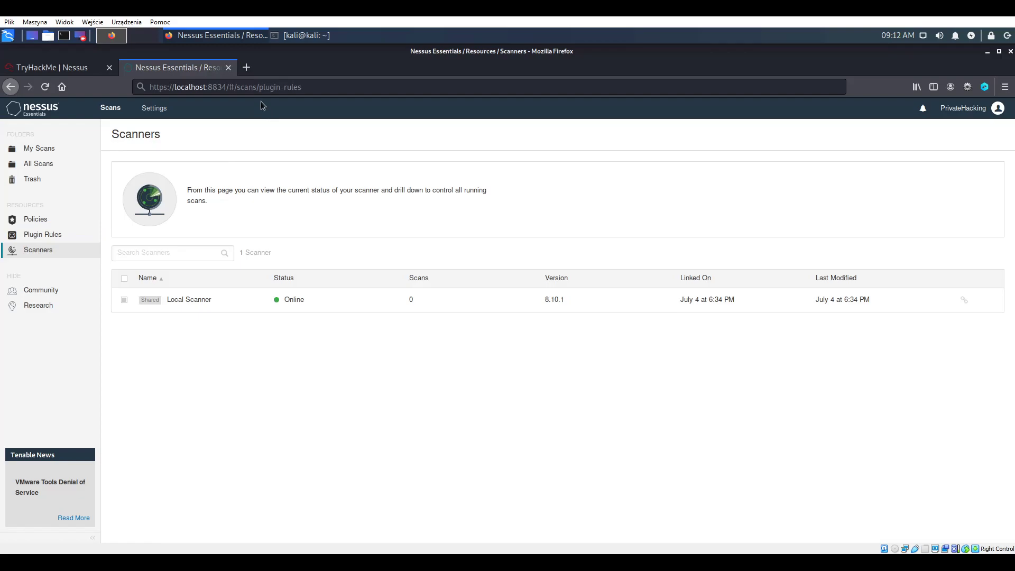
Enter "scanners" as the answer to quiz question 4 on TryHackMe and submit it.
left_click(52, 68)
left_click(410, 386)
type("scanners")
key("Return")
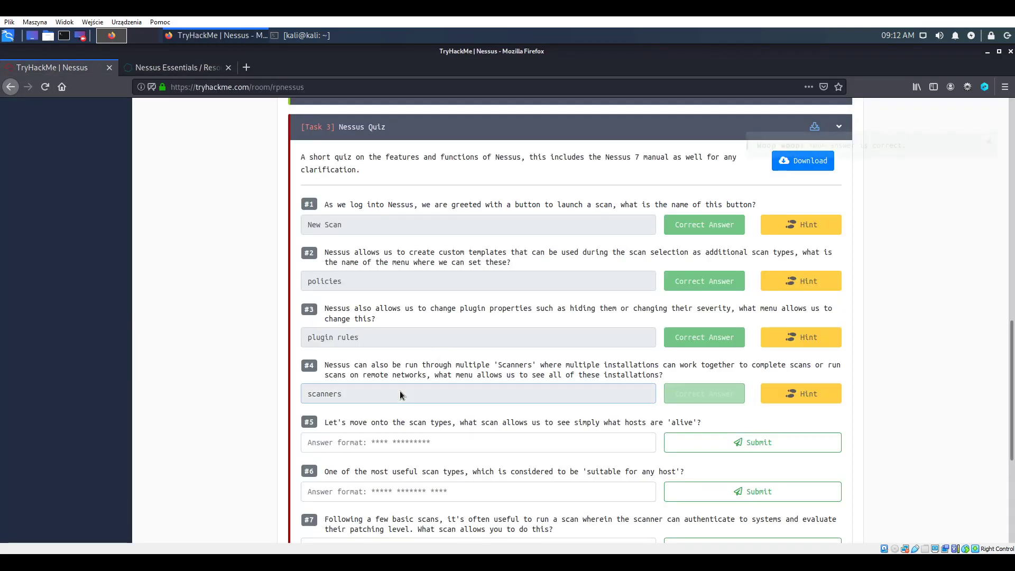
Read quiz question 5, then start a new scan from My Scans in Nessus to view the scan templates.
scroll(353, 370, "down", 1)
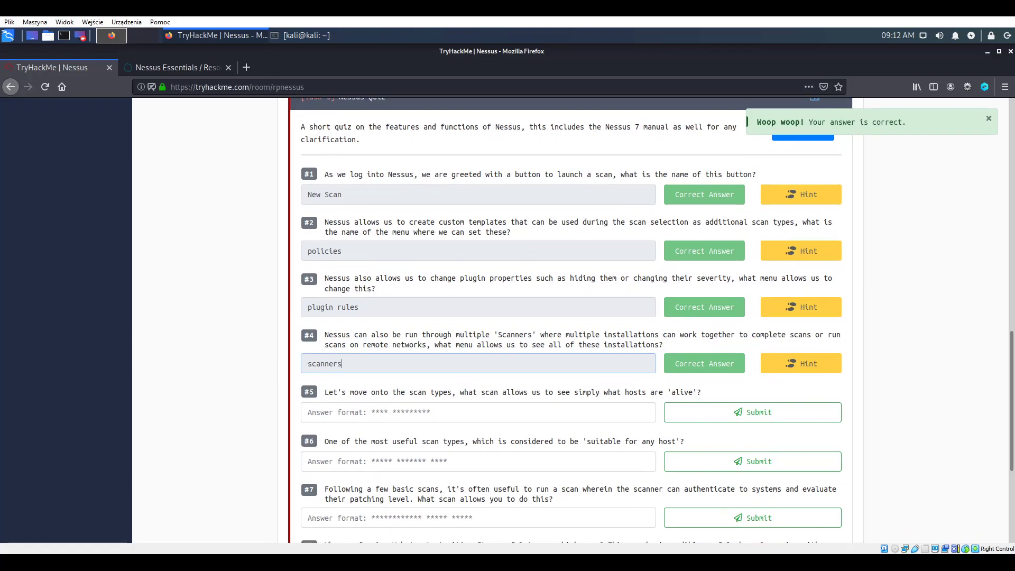
left_click(190, 67)
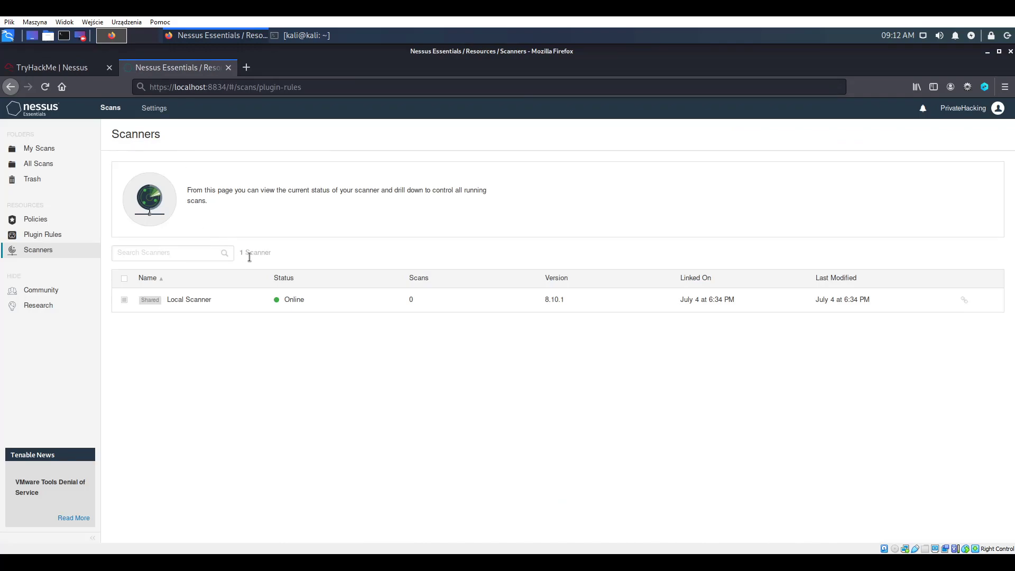
left_click(215, 300)
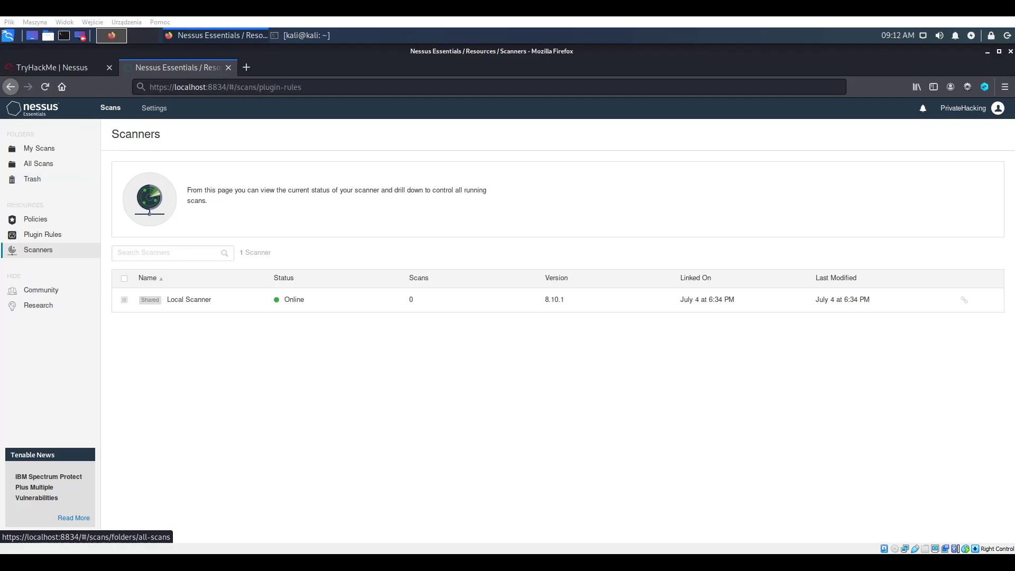
left_click(40, 149)
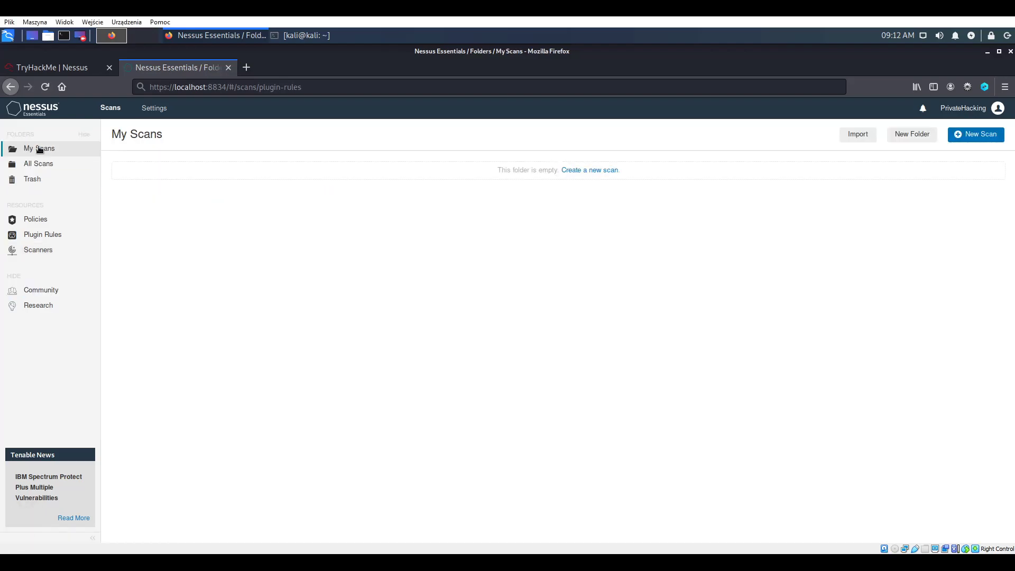
left_click(42, 163)
left_click(48, 151)
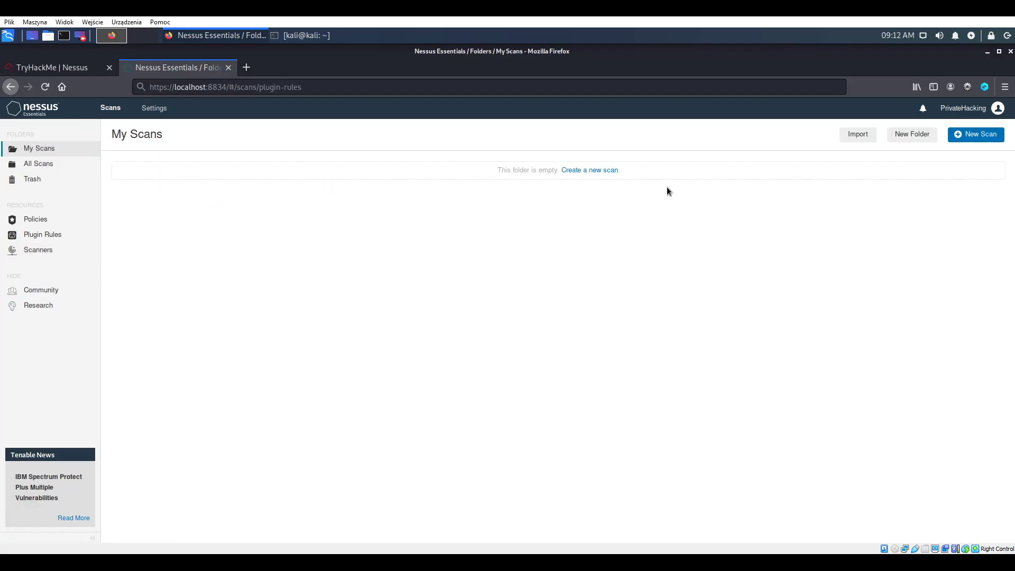
left_click(981, 133)
scroll(316, 262, "down", 1)
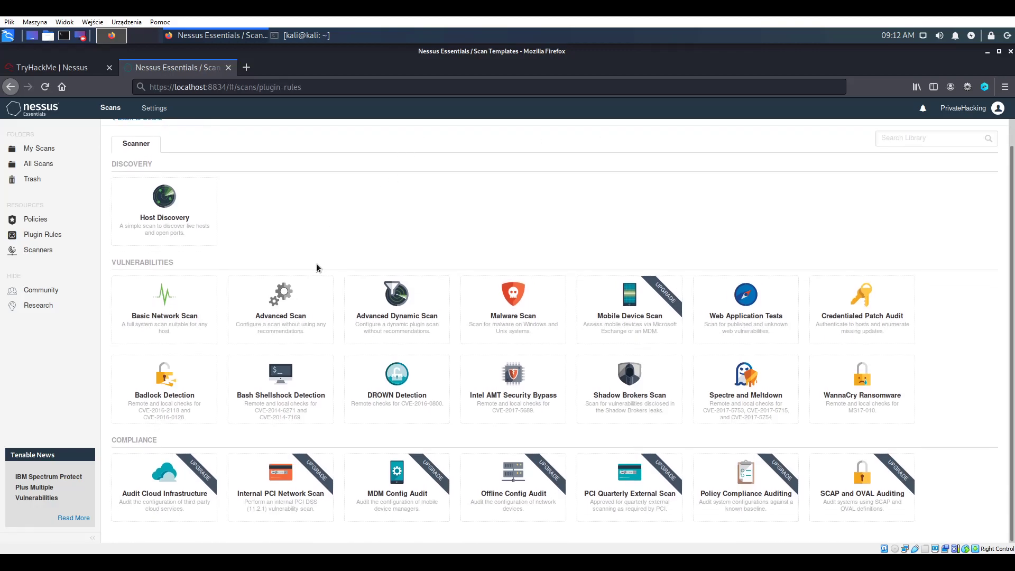
Reread quiz question 5 and examine the Nessus scan templates for the scan that finds live hosts.
scroll(316, 263, "up", 1)
left_click(58, 67)
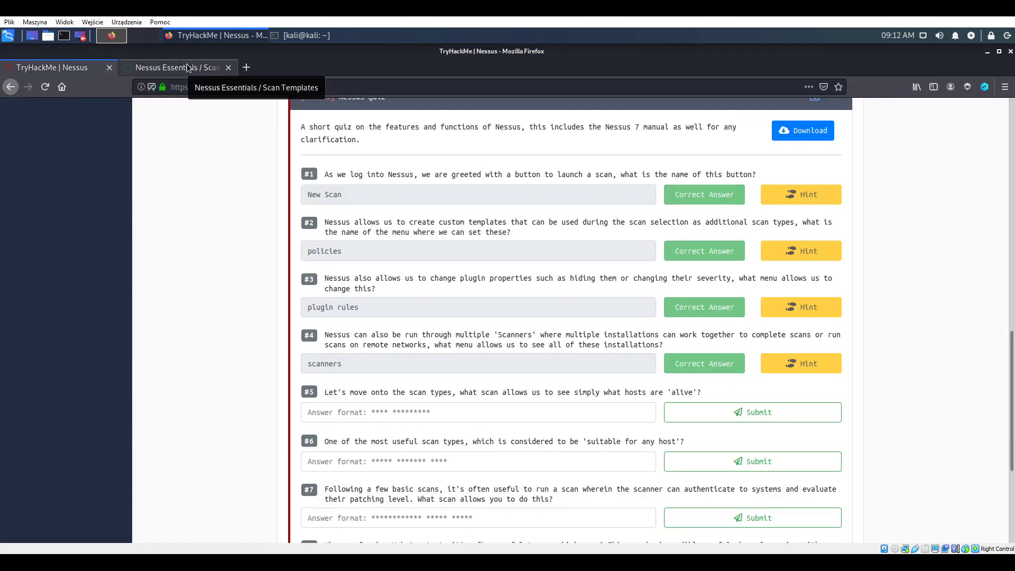
left_click(187, 67)
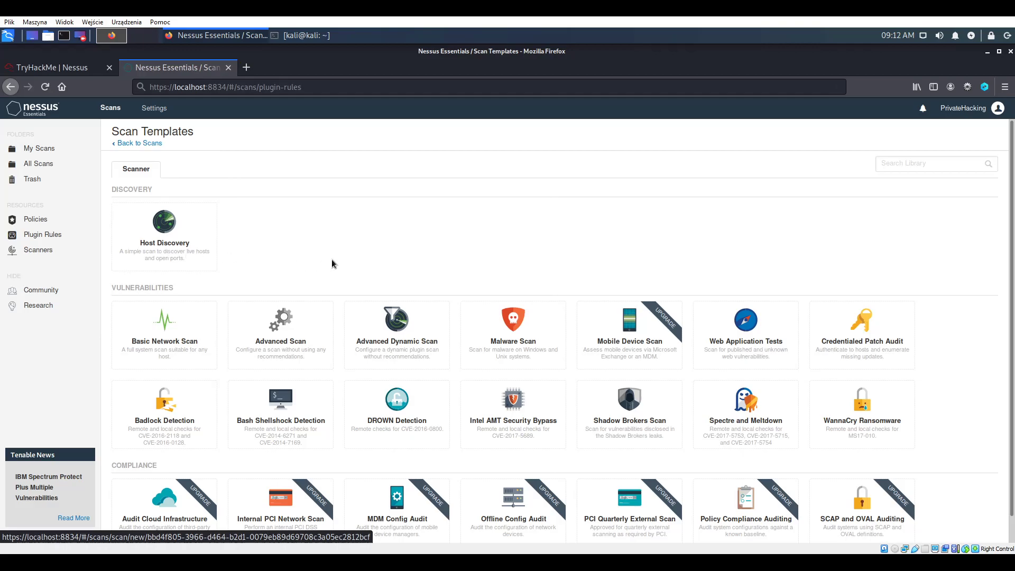
scroll(333, 263, "down", 1)
scroll(341, 351, "up", 1)
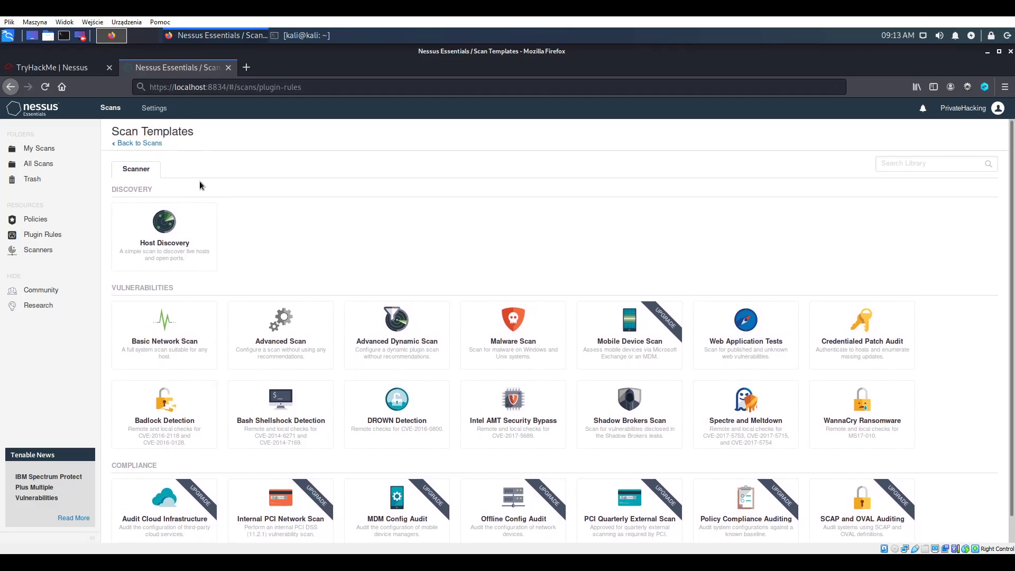
left_click(137, 143)
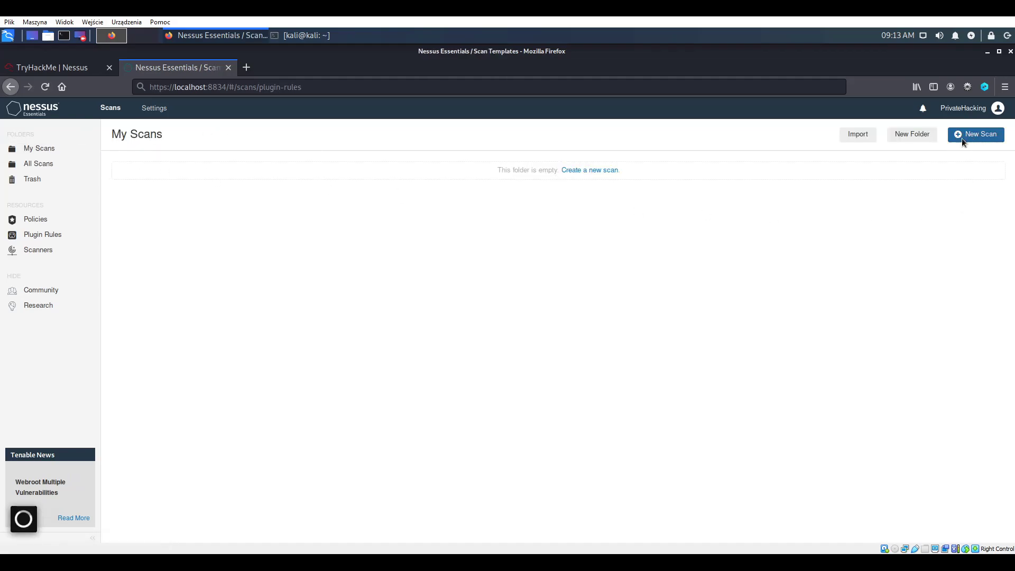
left_click(970, 139)
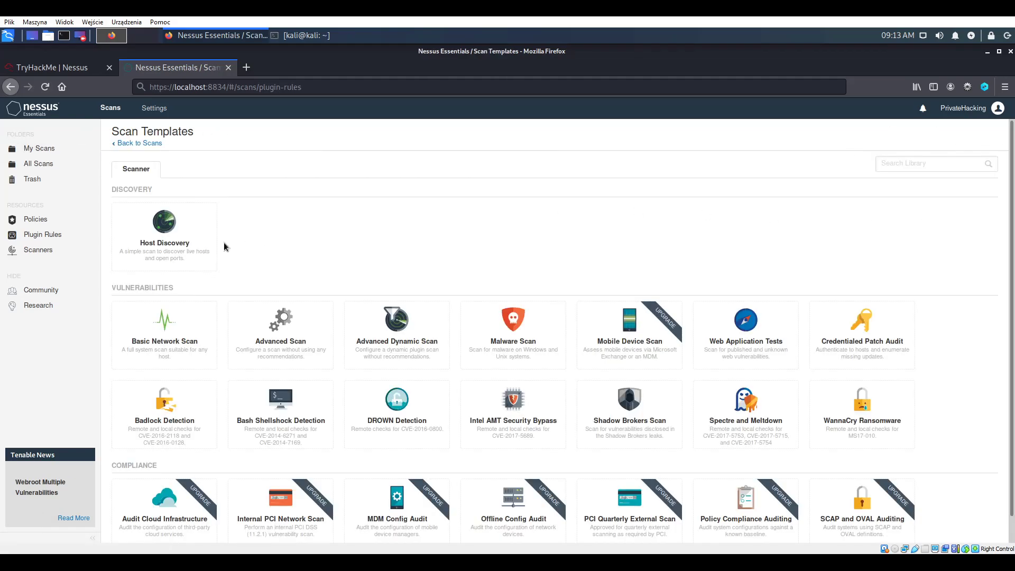
Enter "Host Discovery" as the answer to quiz question 5 on TryHackMe and submit it.
left_click(78, 73)
left_click(353, 414)
type("hpo")
key("BackSpace")
key("BackSpace")
type("H")
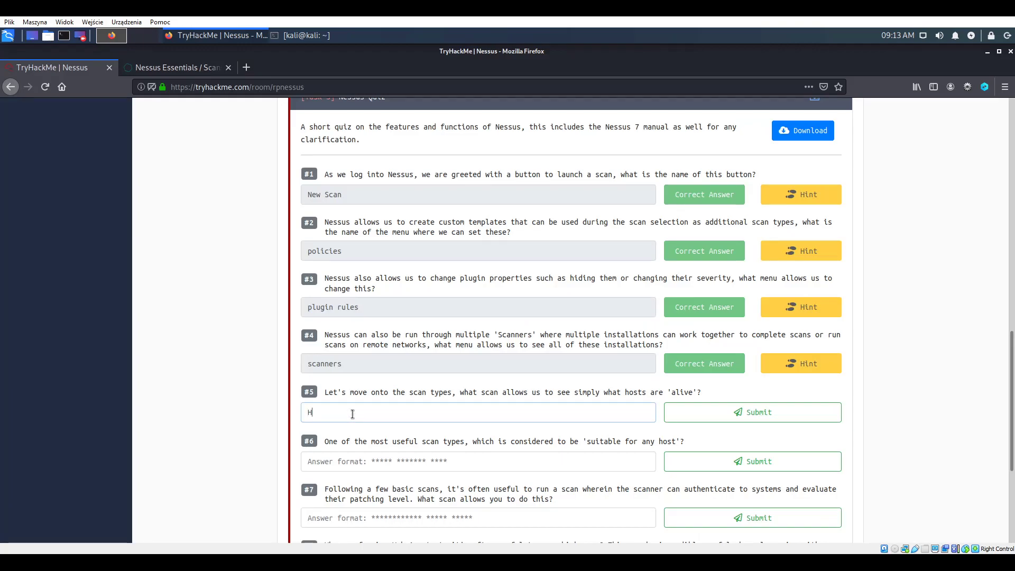
type("ost Discovery")
key("Return")
Read quiz question 6, return to the Nessus scan templates and look for the scan suitable for any host.
scroll(210, 360, "down", 3)
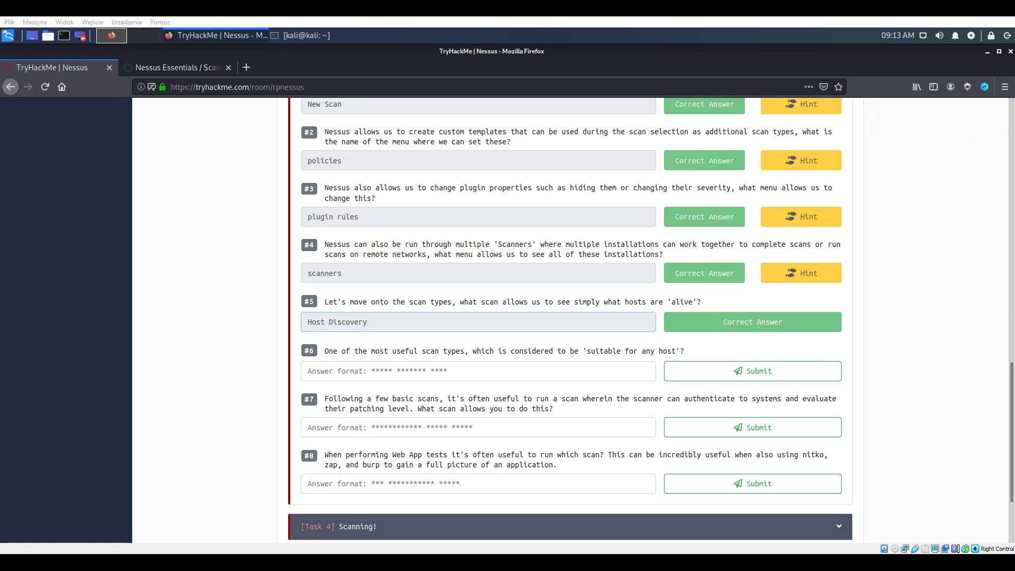
key("ctrl+Tab")
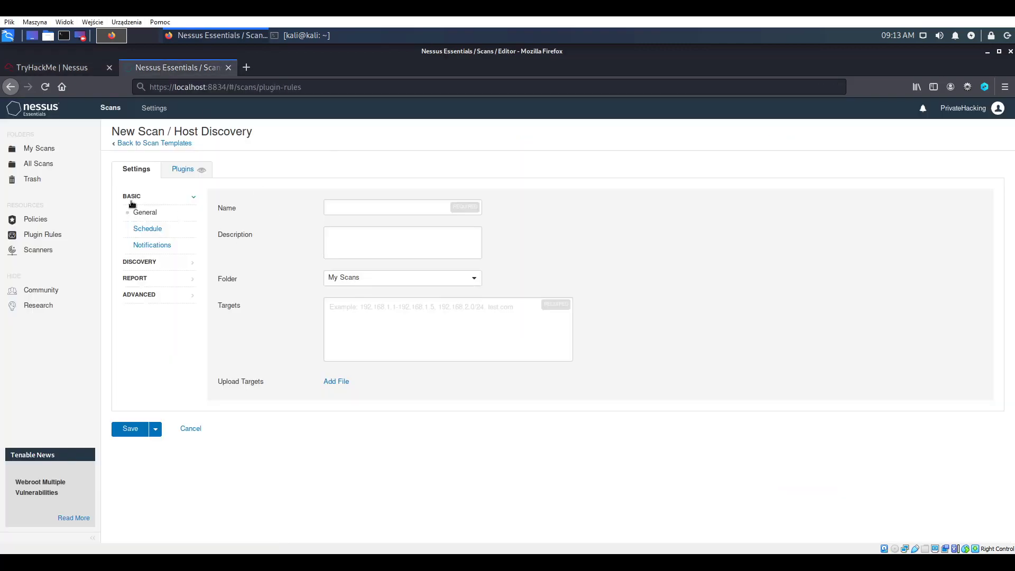
left_click(128, 144)
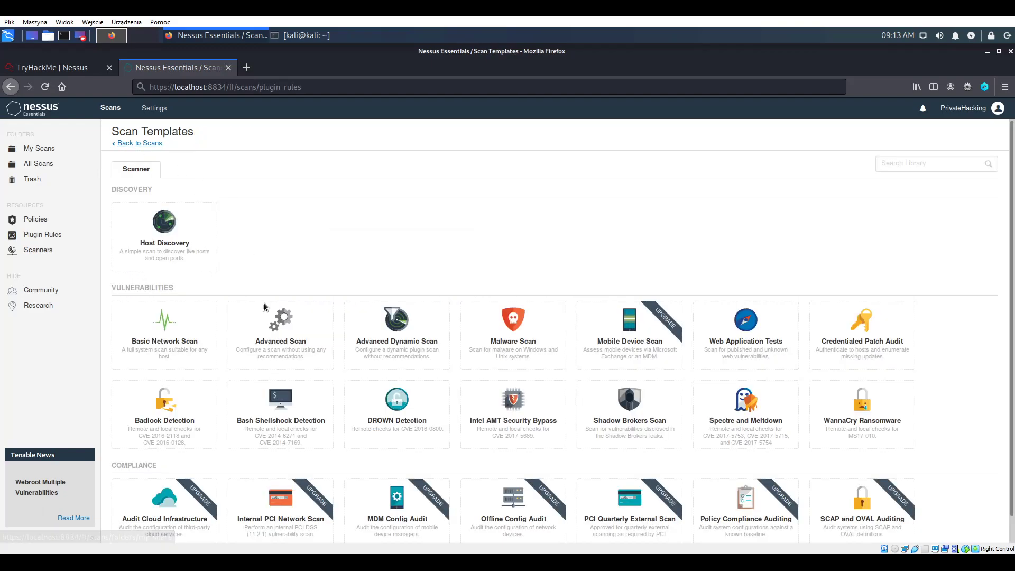
scroll(255, 270, "down", 1)
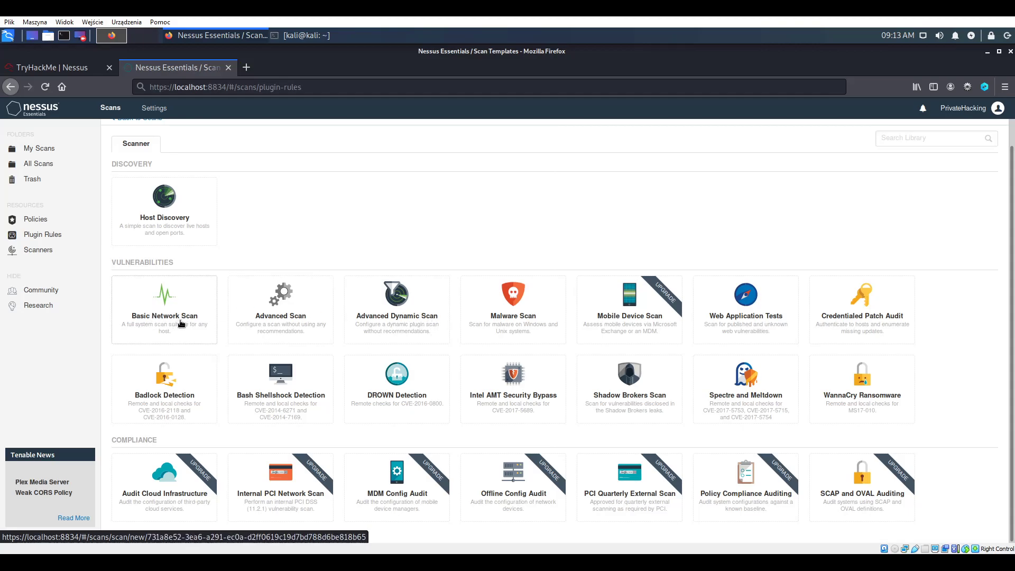
left_click(58, 67)
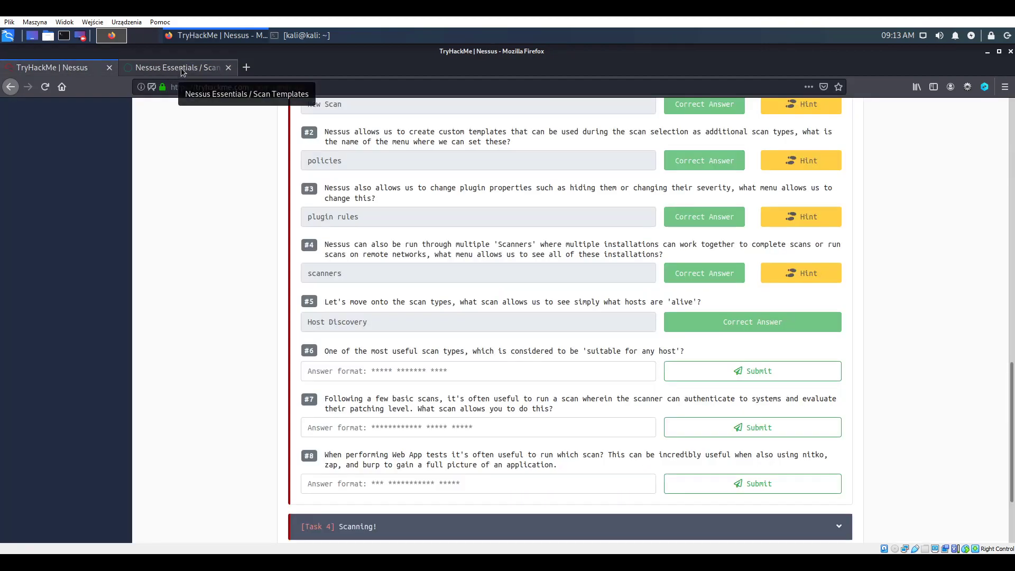
Enter "basic Network scan" as the answer to quiz question 6, checking the template name in Nessus, and submit it.
left_click(378, 365)
type("basic")
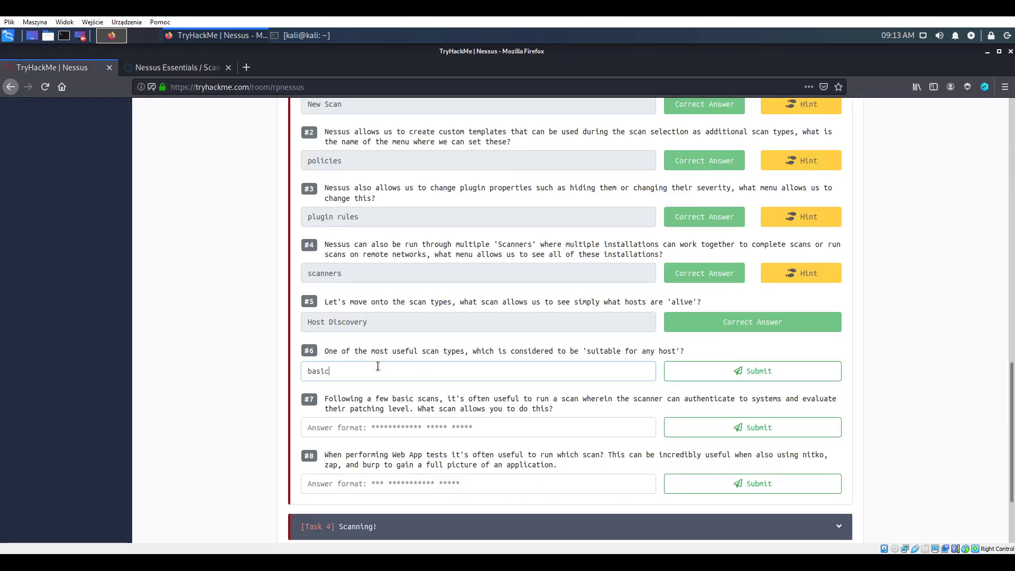
left_click(169, 68)
left_click(58, 67)
type("Network scan")
key("Return")
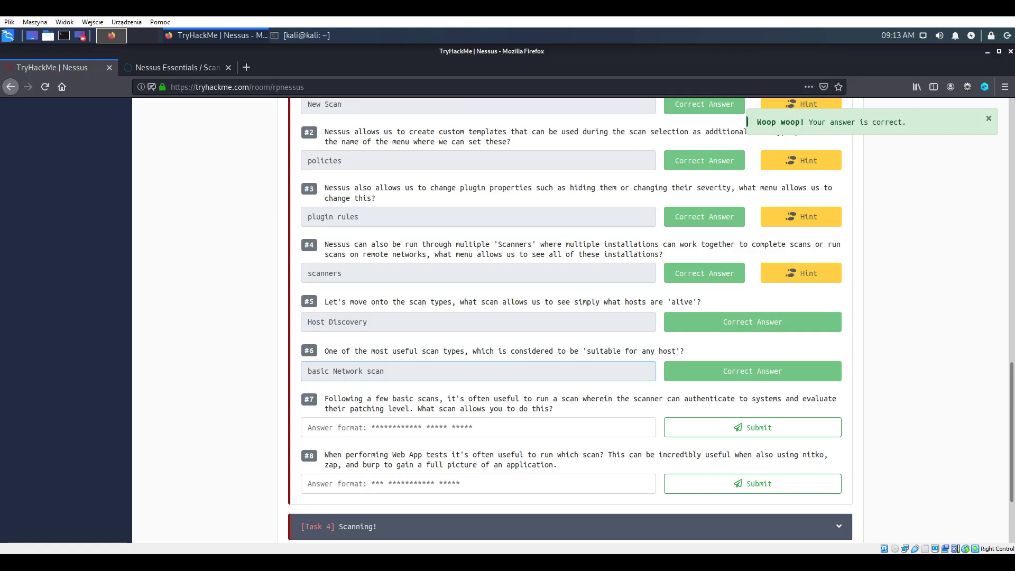
Read quiz question 7, open the Credentialed Patch Audit template in Nessus and copy its name from the page heading.
scroll(242, 340, "down", 3)
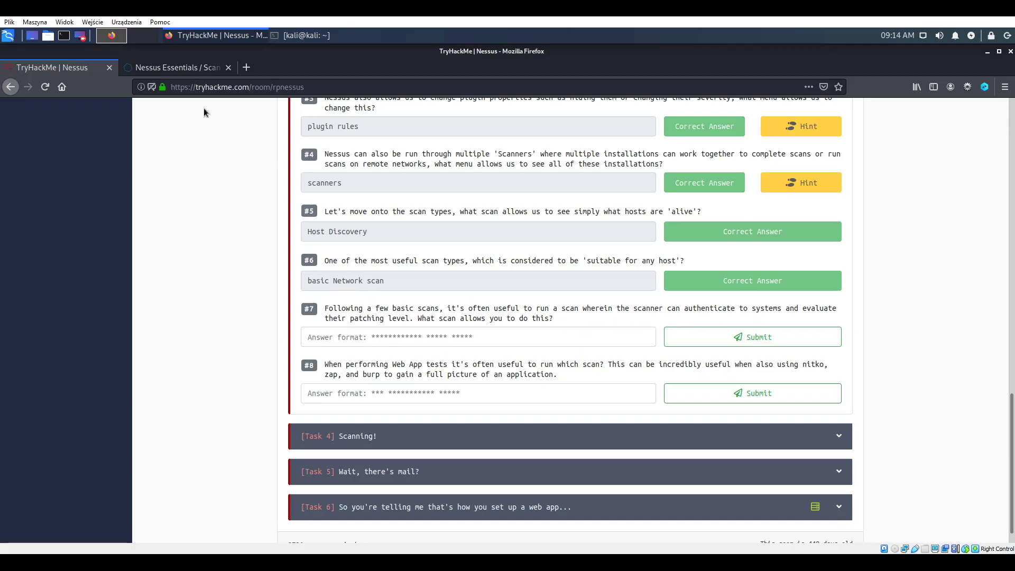
left_click(175, 67)
scroll(342, 278, "up", 1)
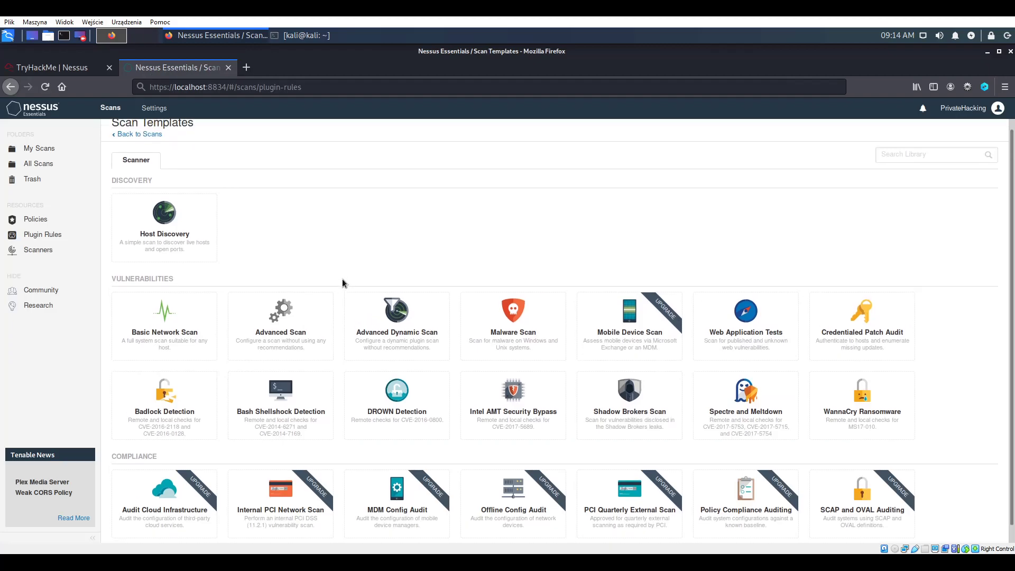
scroll(342, 278, "down", 1)
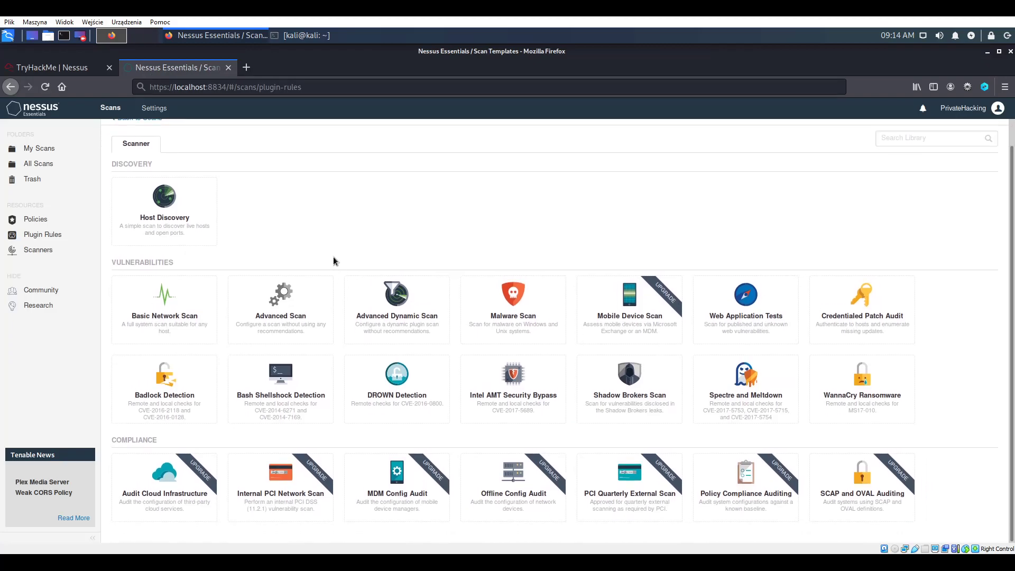
left_click(11, 69)
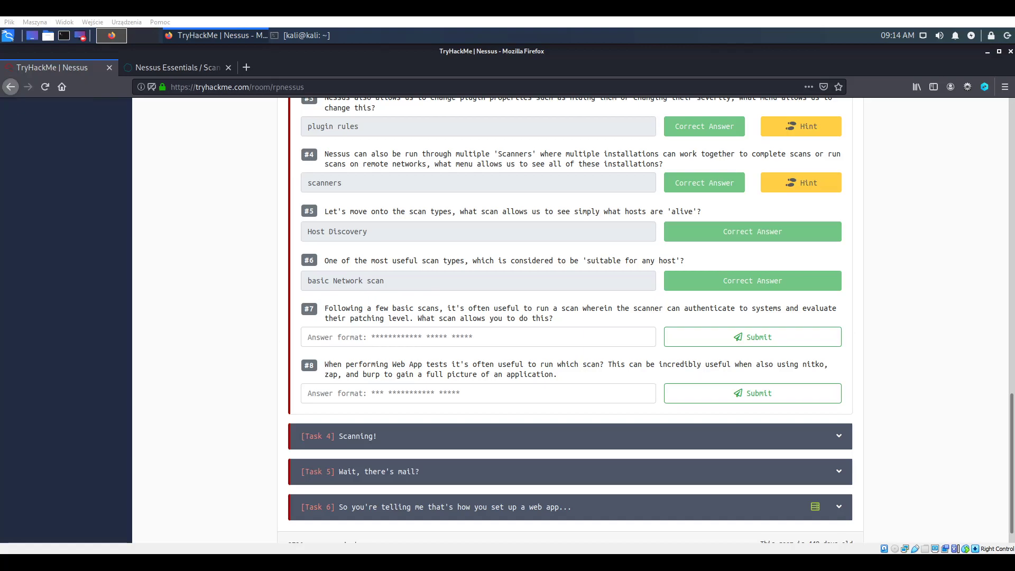
left_click(175, 67)
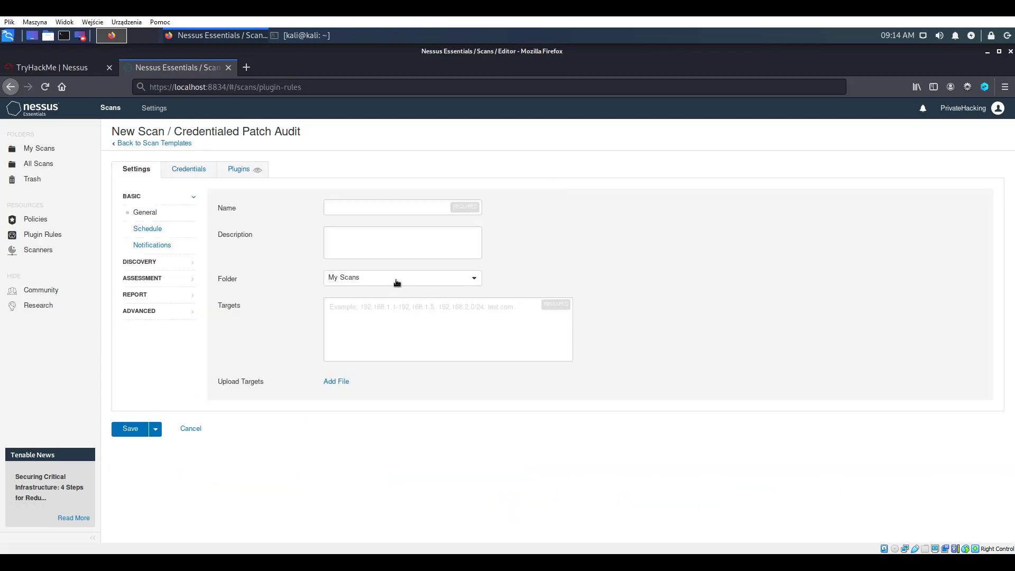
left_click_drag(176, 131, 284, 136)
Paste "Credentialed Patch Audit" as the answer to quiz question 7 on TryHackMe and submit it.
left_click(52, 67)
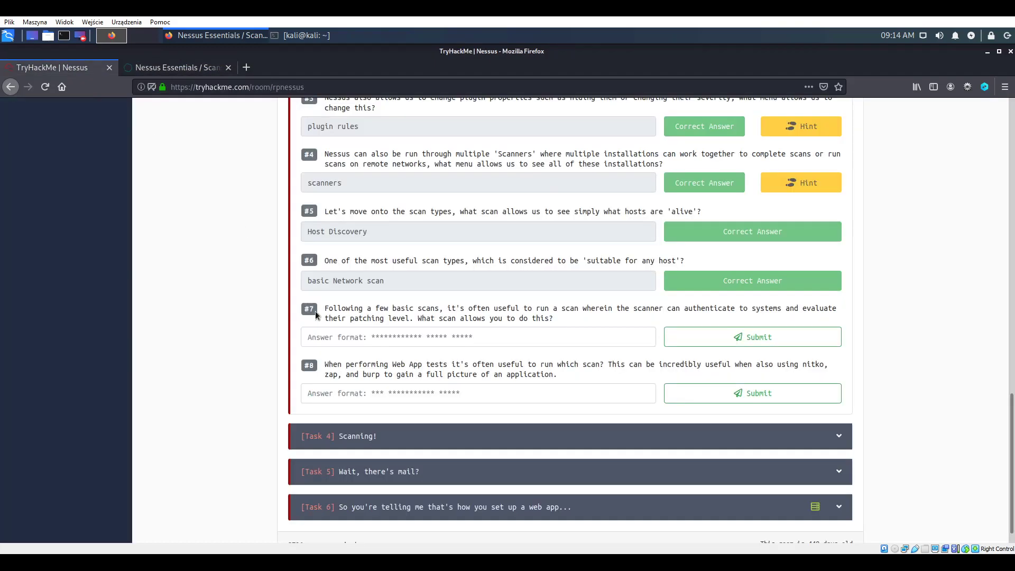
left_click(386, 331)
key("ctrl+v")
left_click(701, 344)
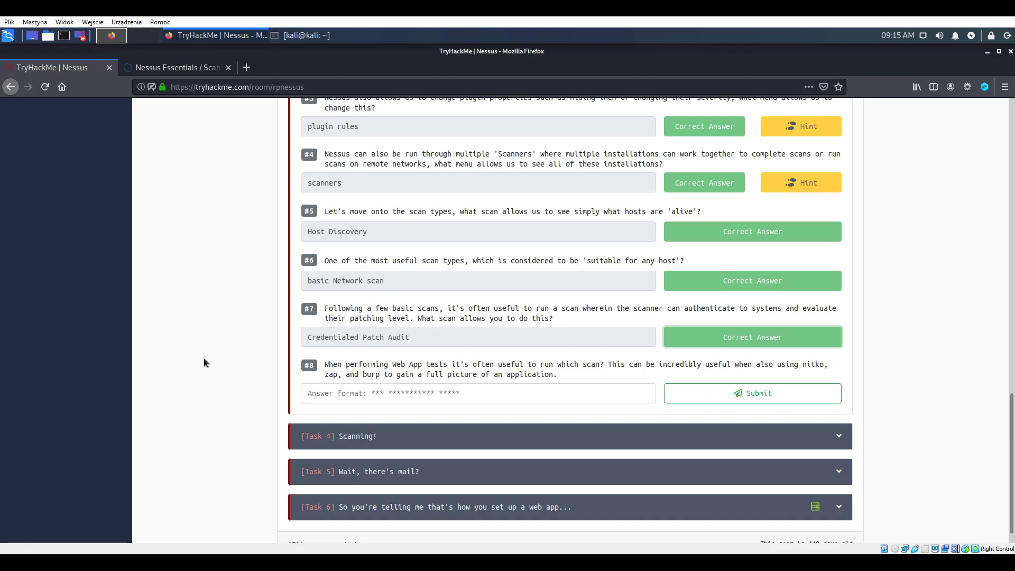
Leave the Credentialed Patch Audit form and look through the Nessus scan templates, scan folders, scanners and plugin rules.
left_click(175, 72)
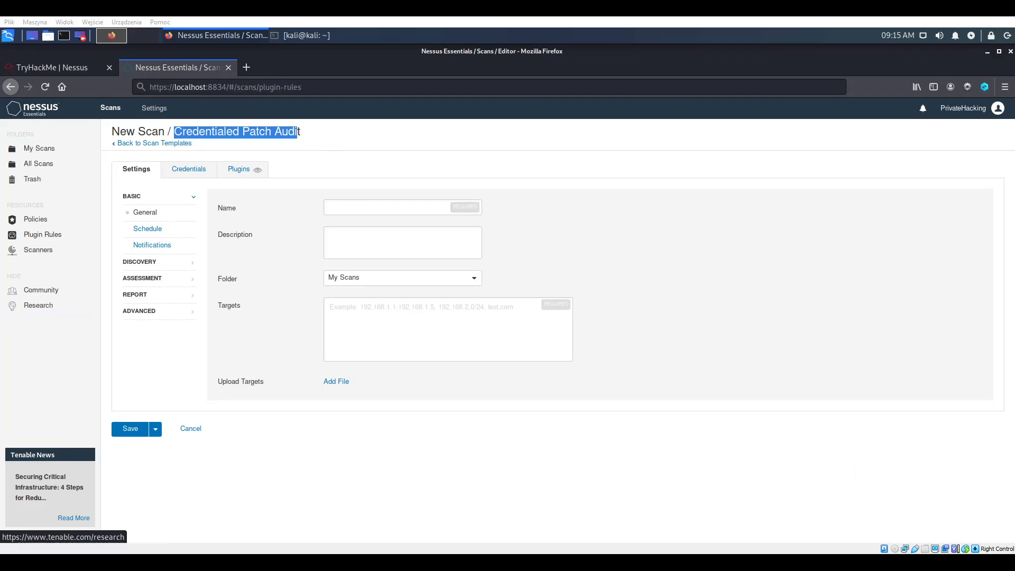
left_click(153, 144)
scroll(365, 285, "down", 1)
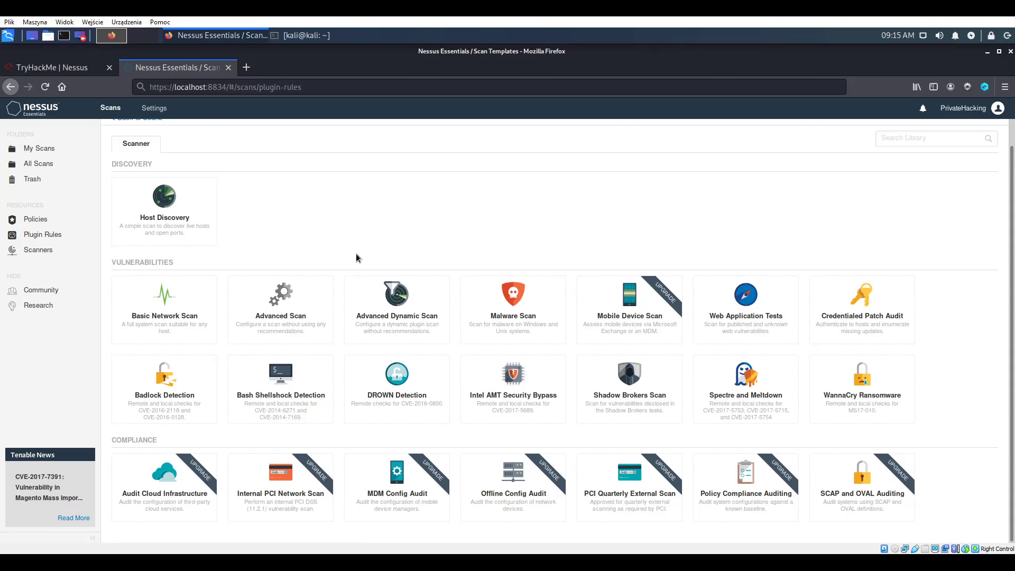
left_click(56, 164)
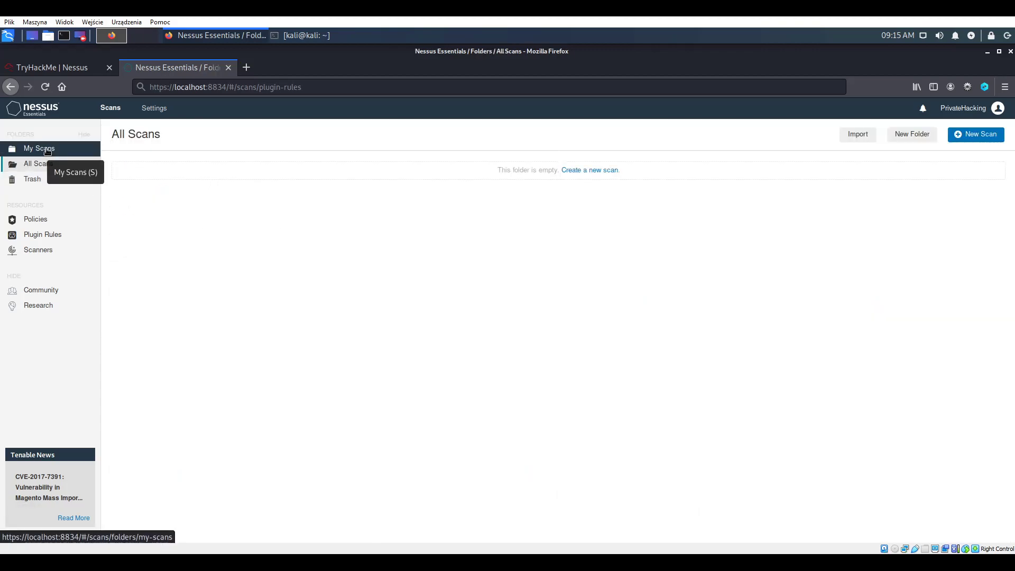
left_click(47, 151)
left_click(58, 249)
left_click(65, 238)
left_click(42, 148)
Read quiz question 8, open the Web Application Tests scan template in a new tab and copy its name from the page heading.
left_click(974, 135)
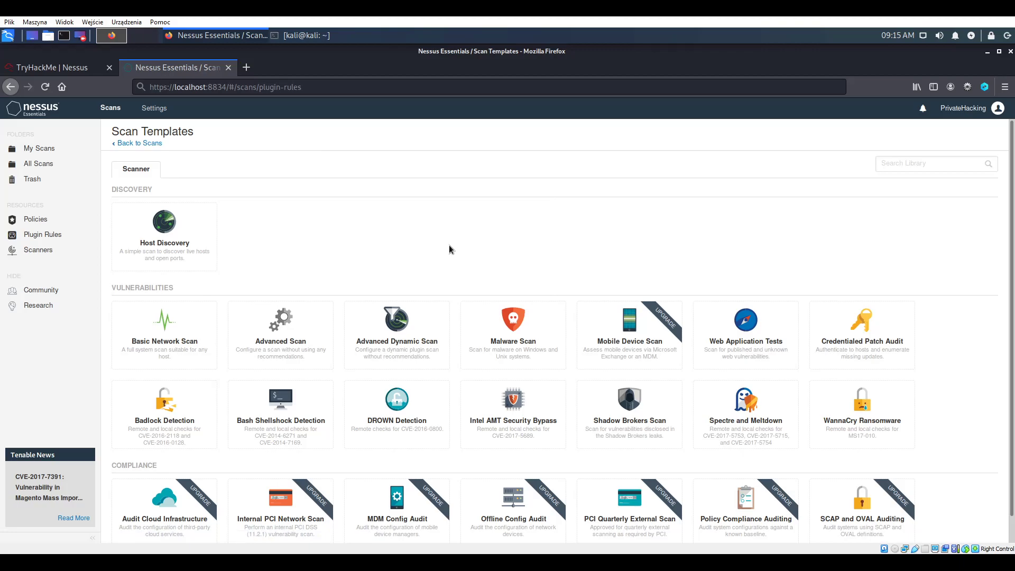
scroll(449, 249, "down", 1)
left_click(53, 67)
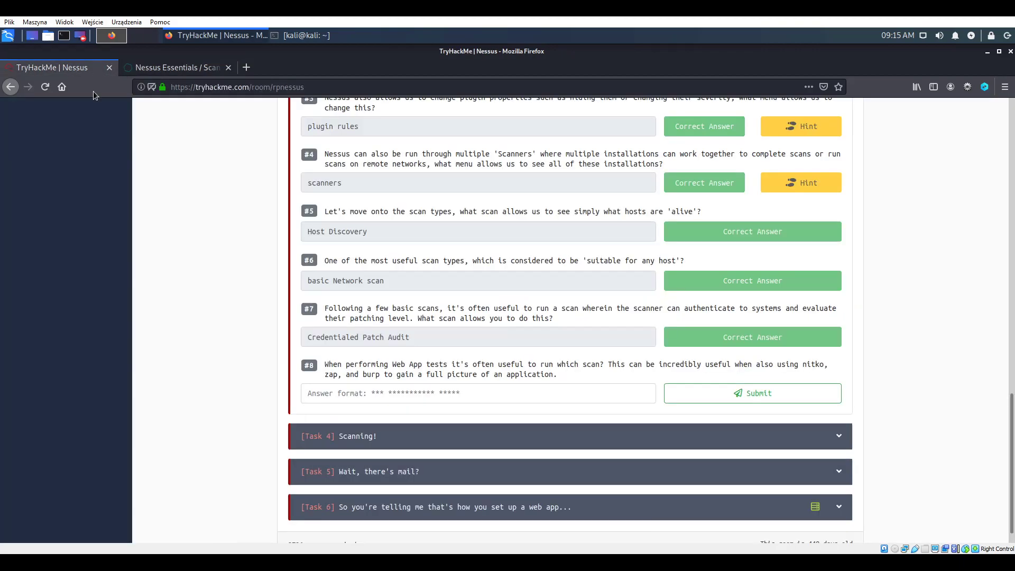
left_click(182, 68)
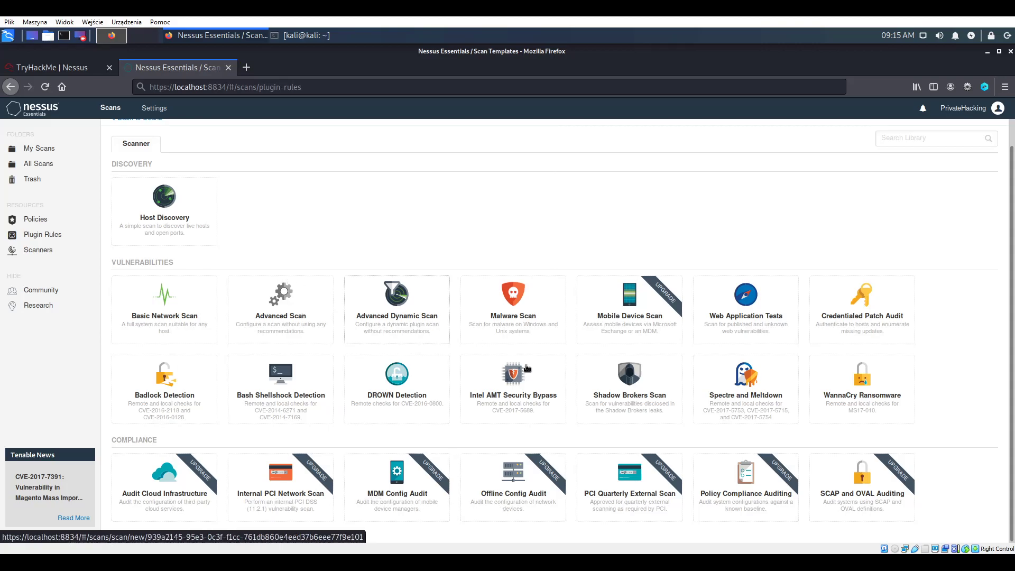
right_click(751, 312)
left_click(754, 317)
left_click(283, 67)
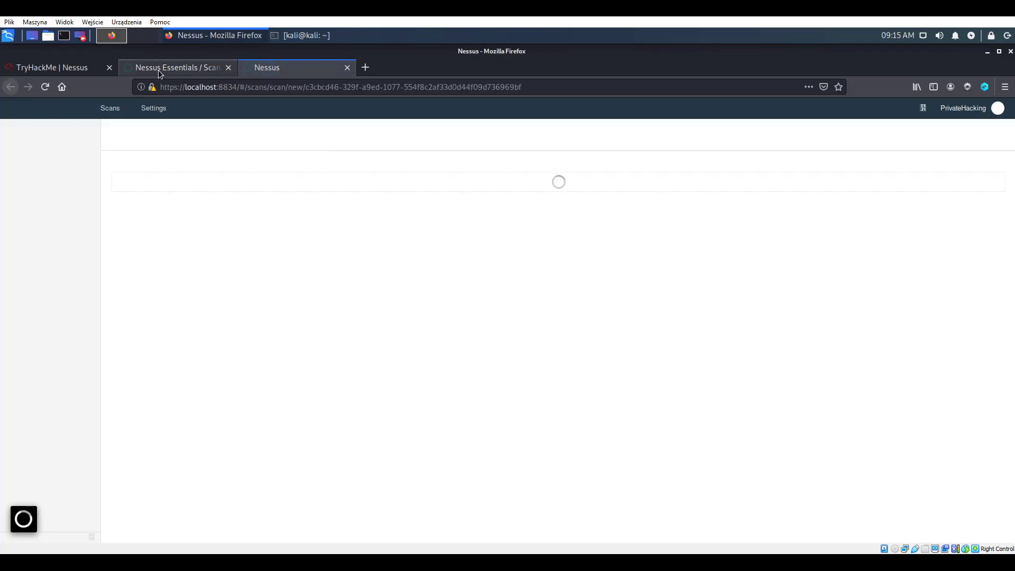
left_click_drag(112, 131, 174, 131)
key("ctrl+c")
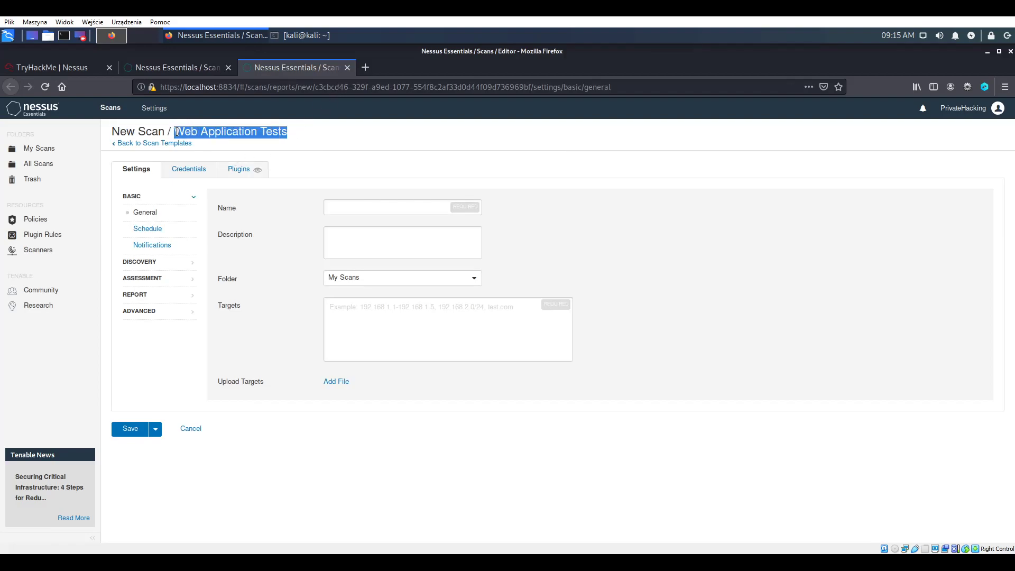
Paste "Web Application Tests" as the answer to quiz question 8 on TryHackMe and submit it.
left_click(347, 68)
left_click(63, 71)
left_click(408, 396)
key("ctrl+v")
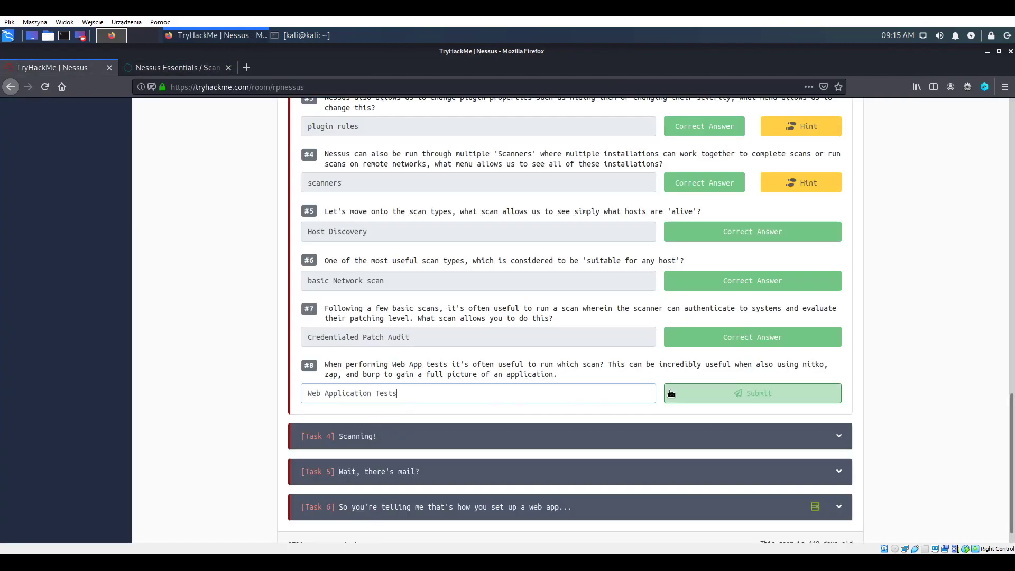
left_click(669, 393)
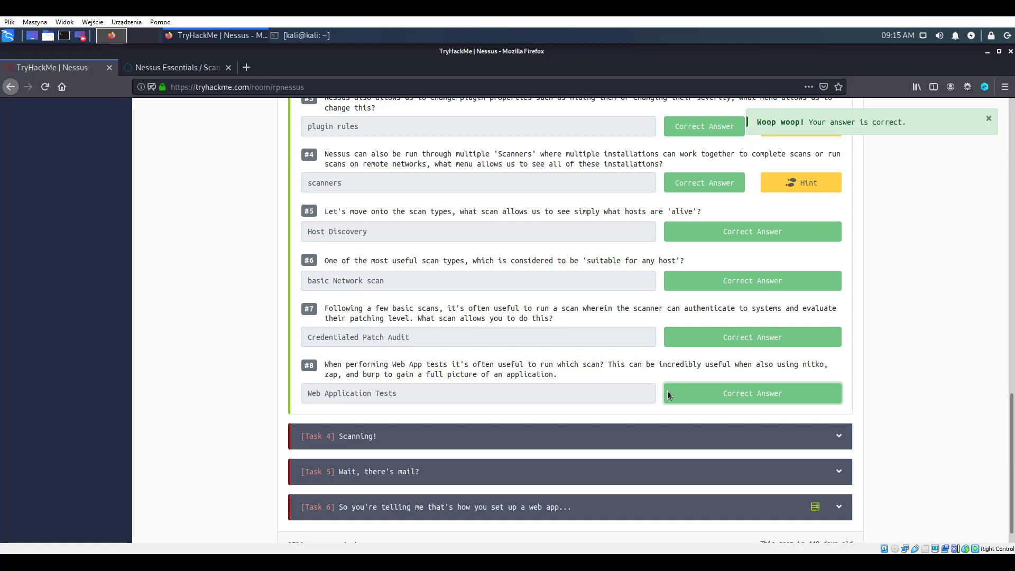
Expand Task 4 "Scanning!" in the TryHackMe room and mark its question 1 as completed.
left_click(443, 436)
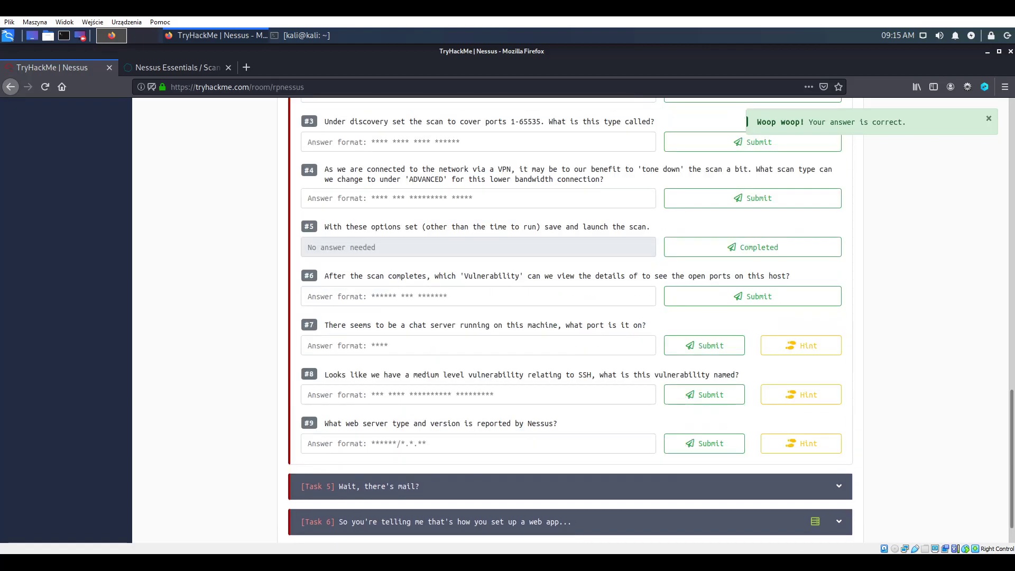
scroll(348, 369, "up", 5)
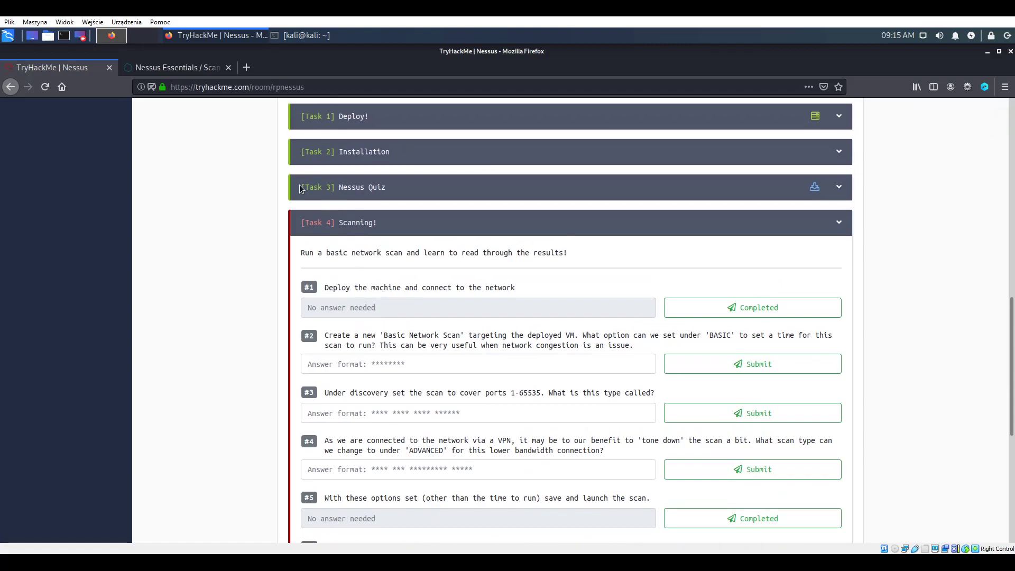
left_click(183, 68)
scroll(239, 265, "up", 1)
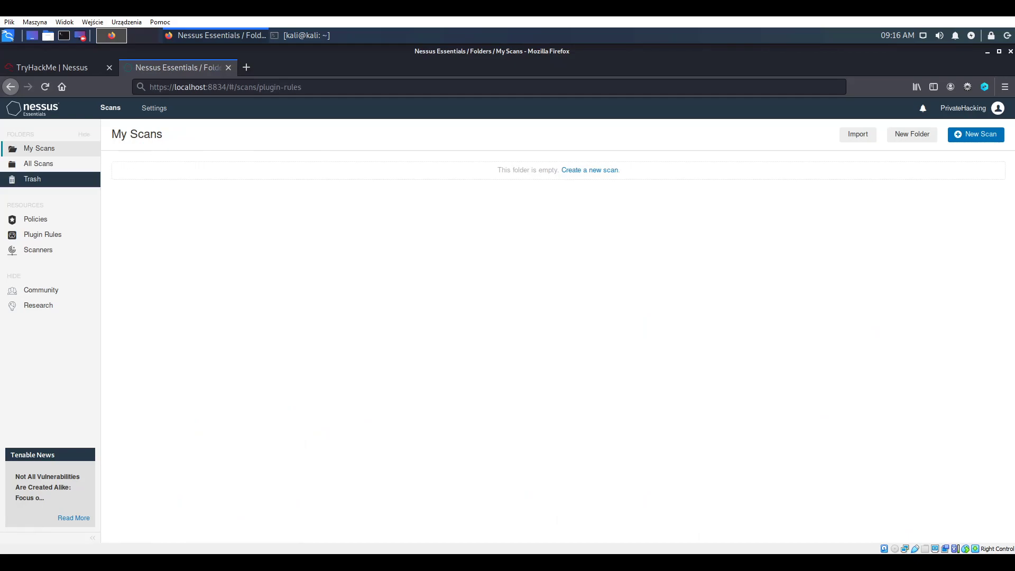
left_click(51, 66)
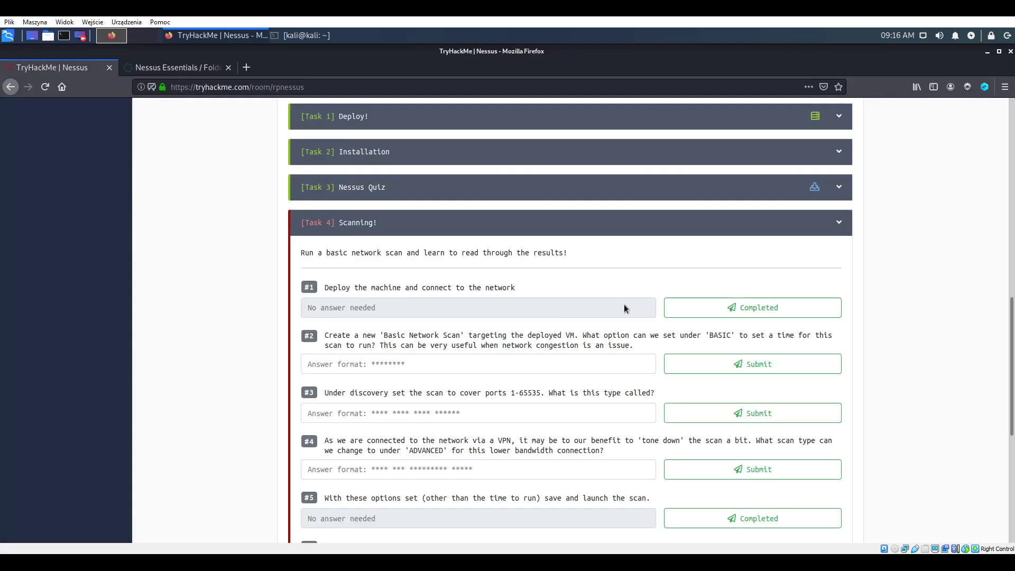
left_click(681, 308)
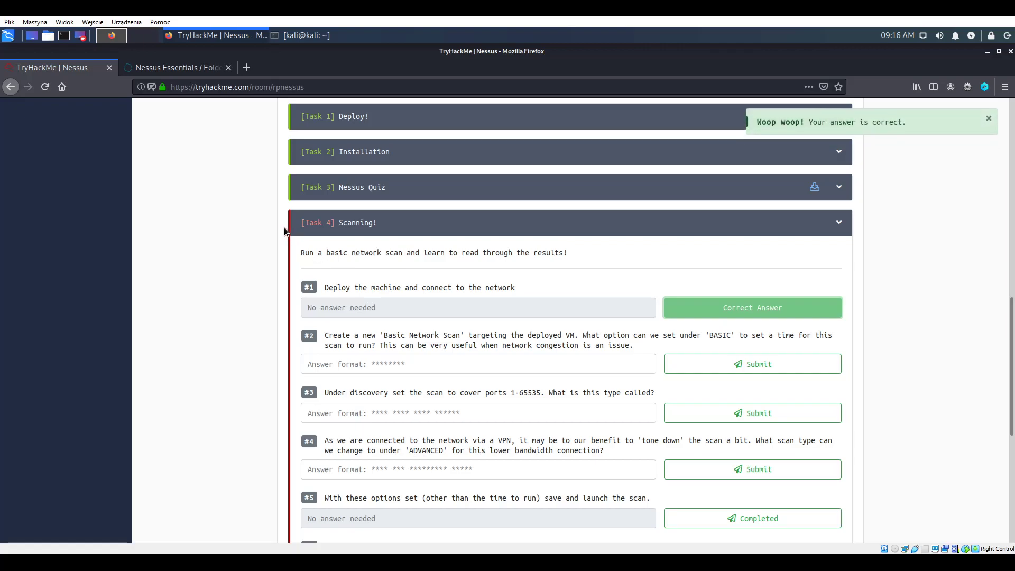
Read Task 4 question 2 and start a new scan in Nessus from the Basic Network Scan template.
left_click(200, 68)
left_click(958, 135)
left_click(52, 67)
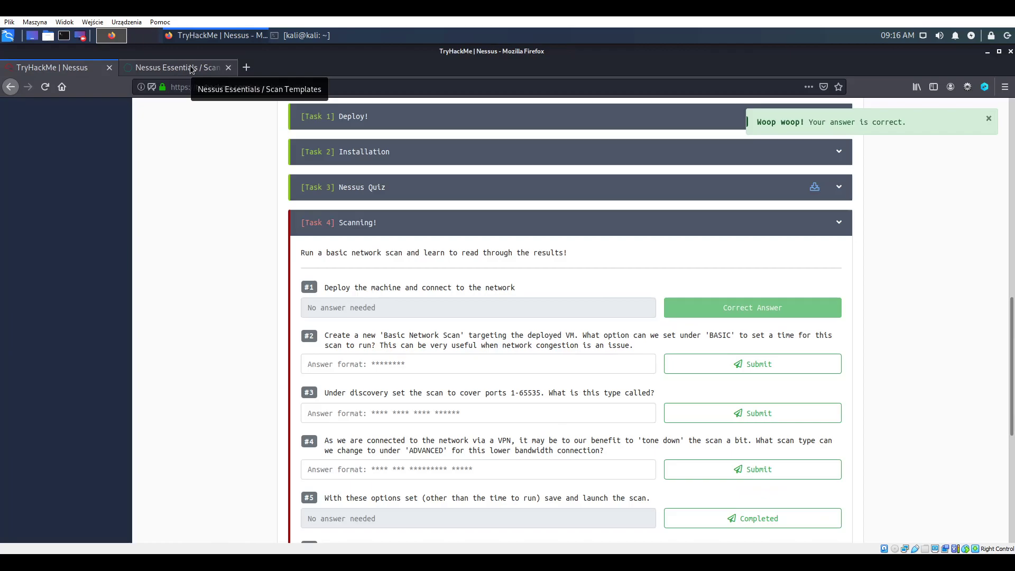
left_click(191, 70)
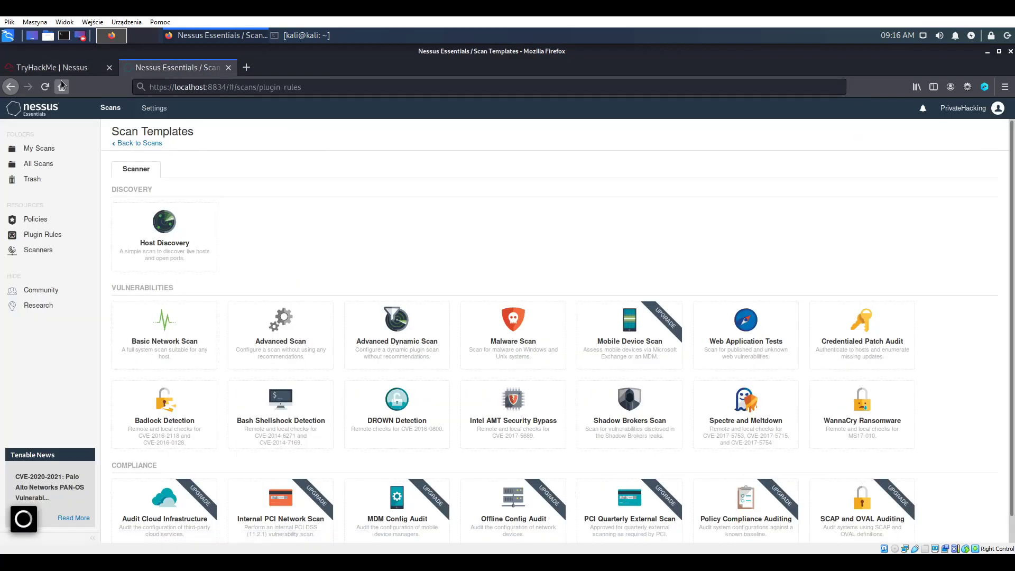
left_click(52, 67)
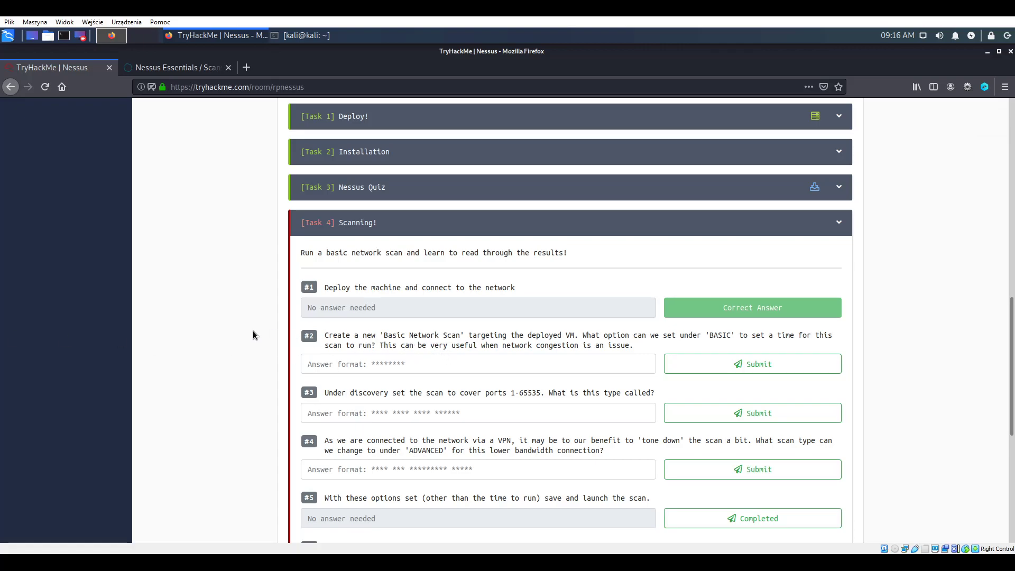
left_click(186, 67)
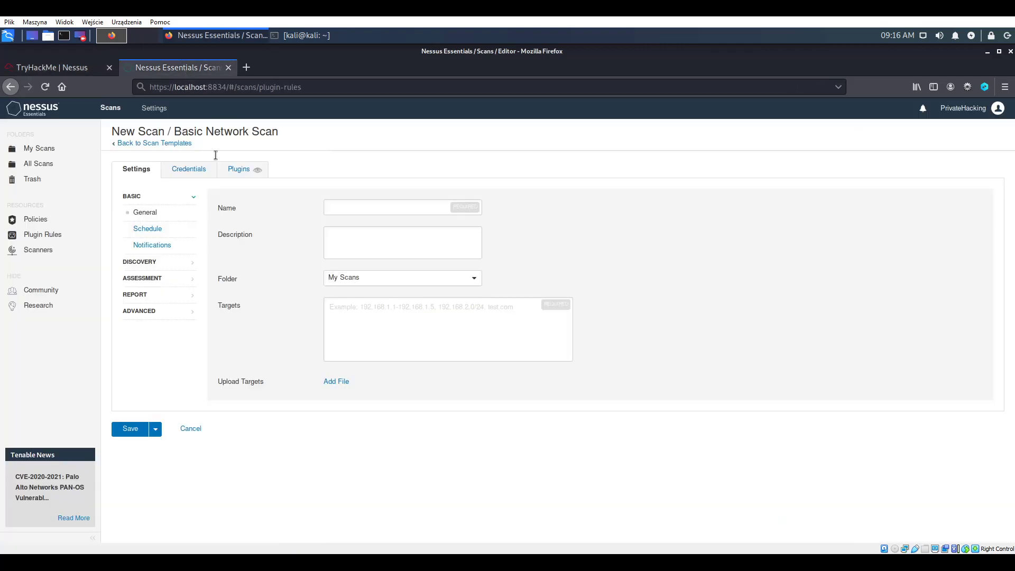
Enter "FirstScan" as the new scan's name and go to its empty target list.
left_click(371, 205)
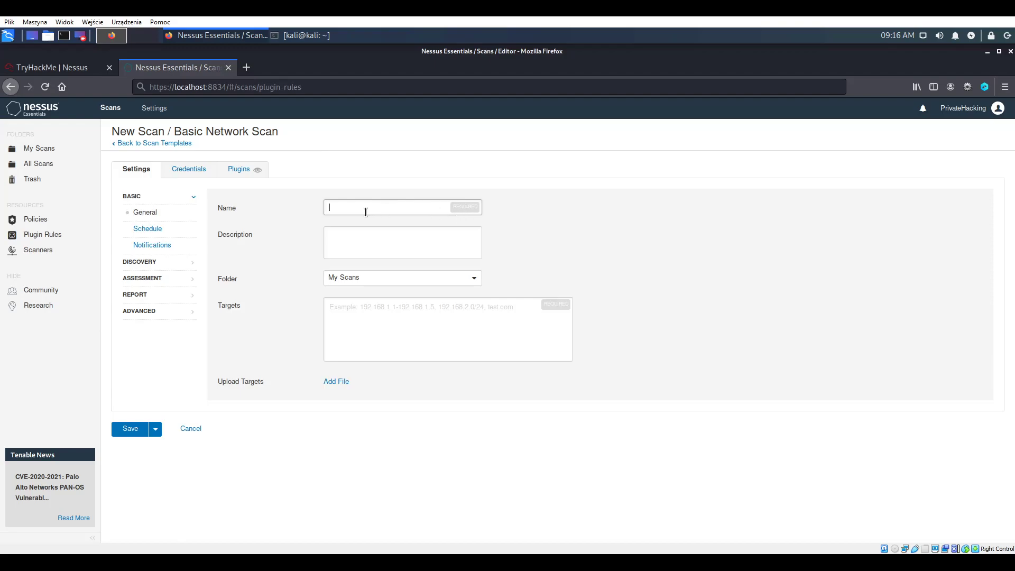
type("FirstScan")
left_click(366, 254)
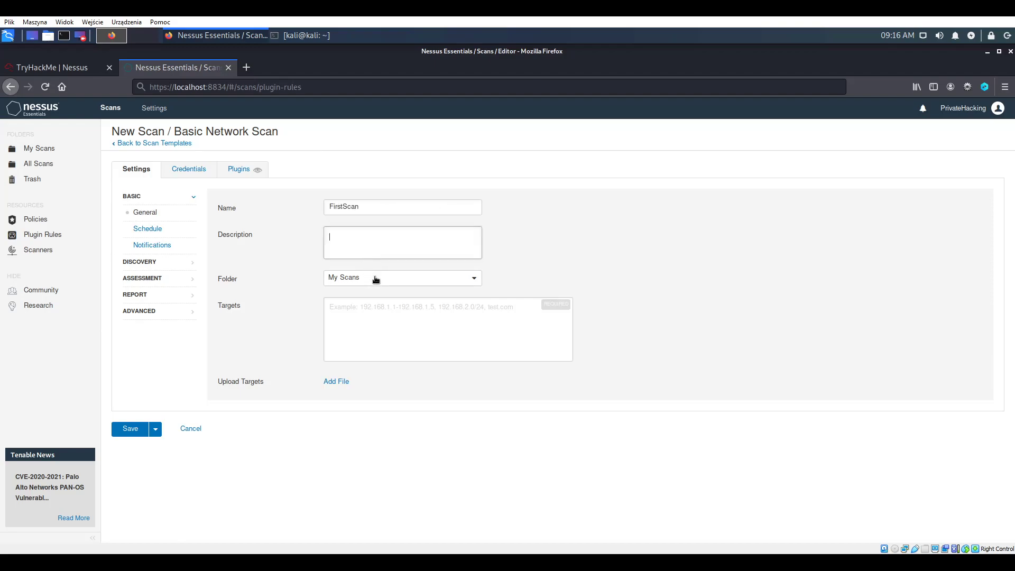
left_click(389, 333)
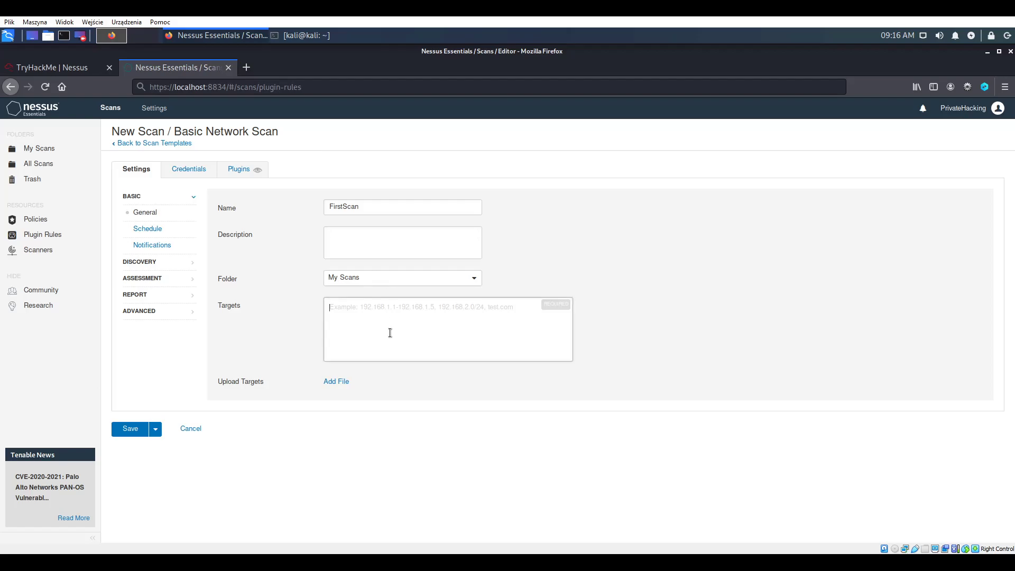
Deploy the vulnerable virtual machine from Task 1 of the TryHackMe room.
left_click(50, 73)
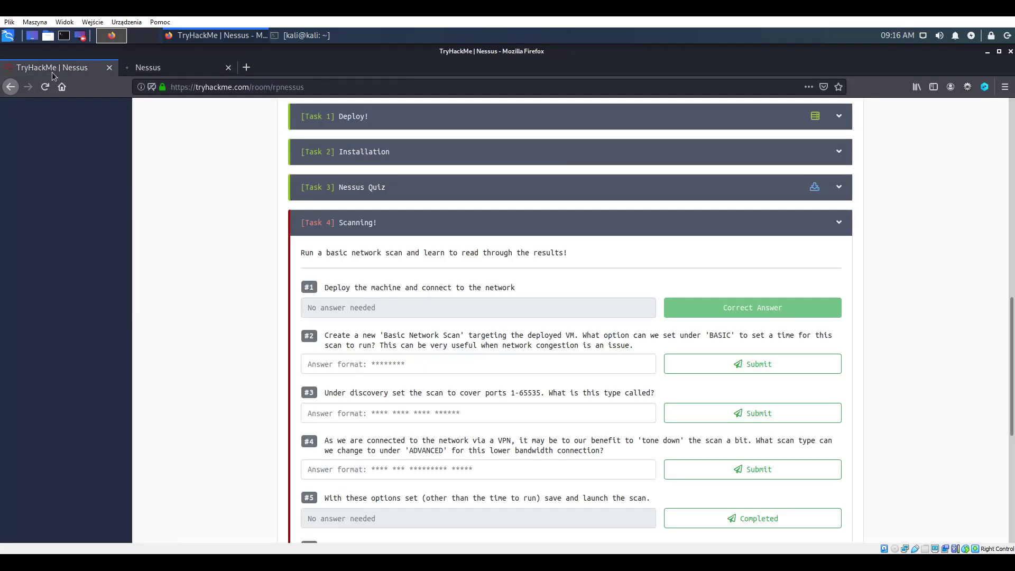
scroll(388, 316, "up", 3)
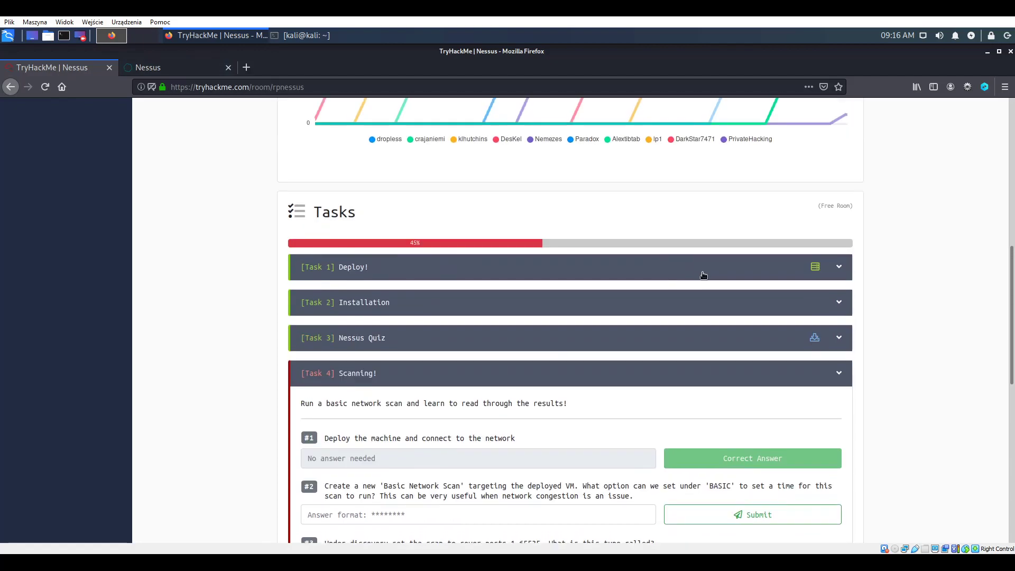
left_click(717, 271)
left_click(798, 304)
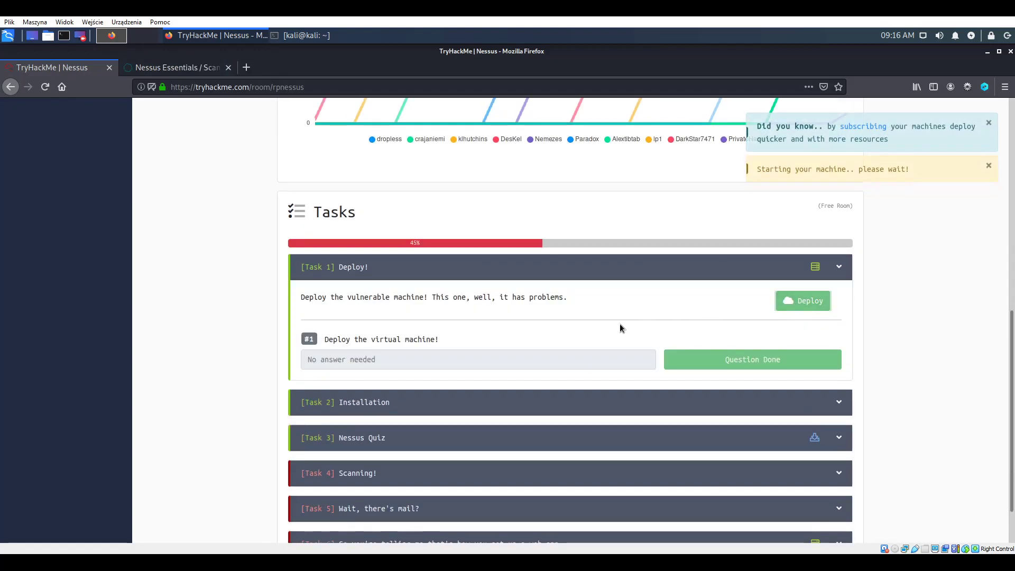
scroll(615, 323, "down", 1)
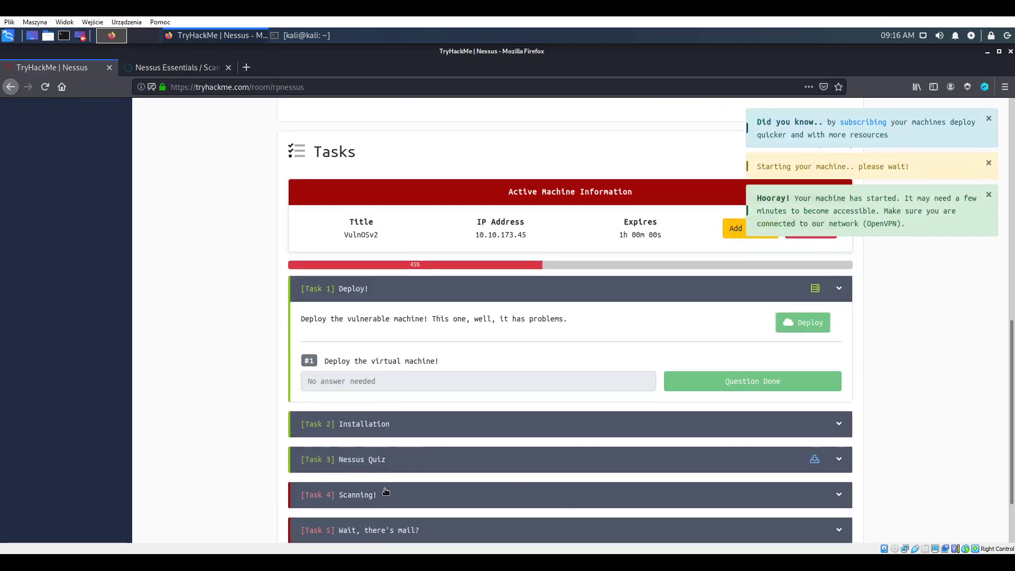
Reopen Task 4, copy the deployed machine's IP address 10.10.173.45 into the Nessus scan's targets and name the scan FirstScan.
left_click(385, 492)
left_click(528, 234)
left_click(163, 67)
left_click(396, 328)
key("ctrl+v")
left_click(373, 205)
type("FirstScan")
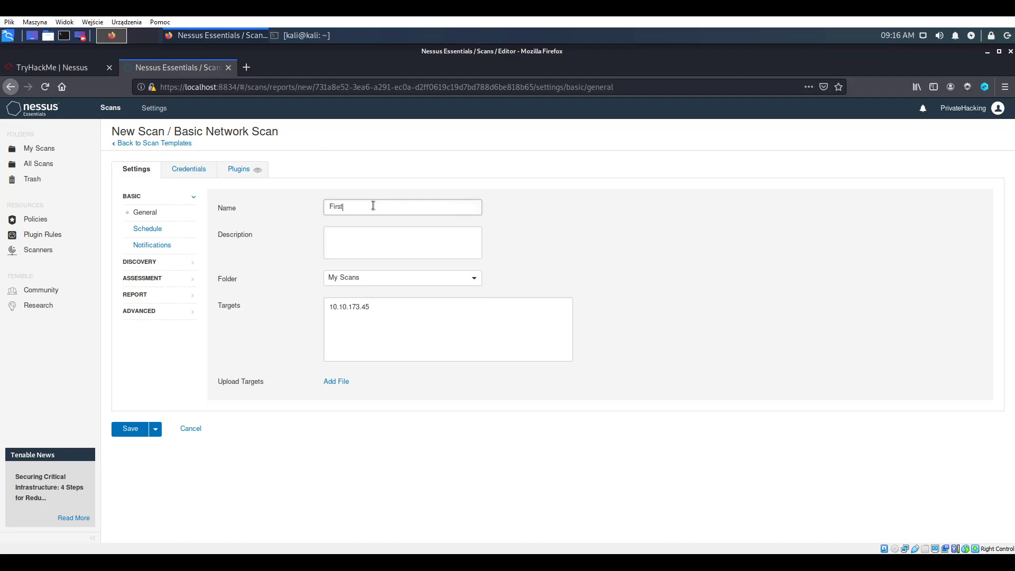
Switch to the terminal, clear its output and change to the Downloads directory.
left_click(304, 37)
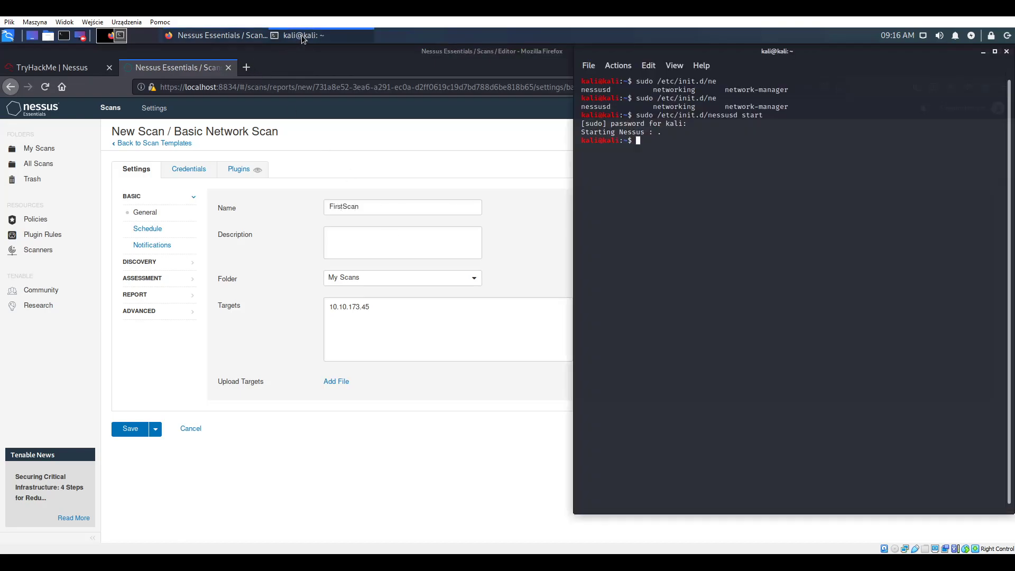
type("clear")
key("Return")
type("cd Downloads/")
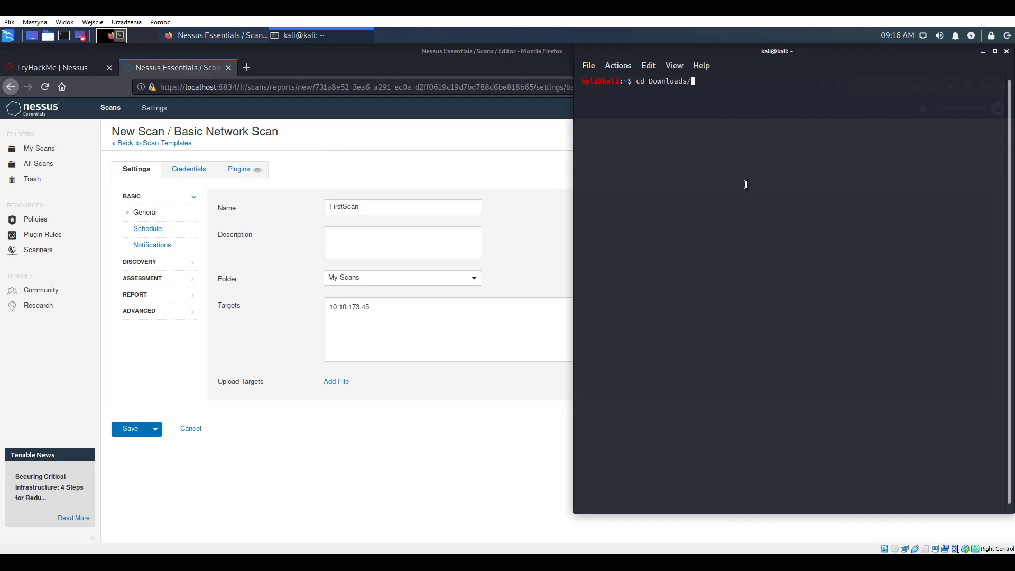
key("Return")
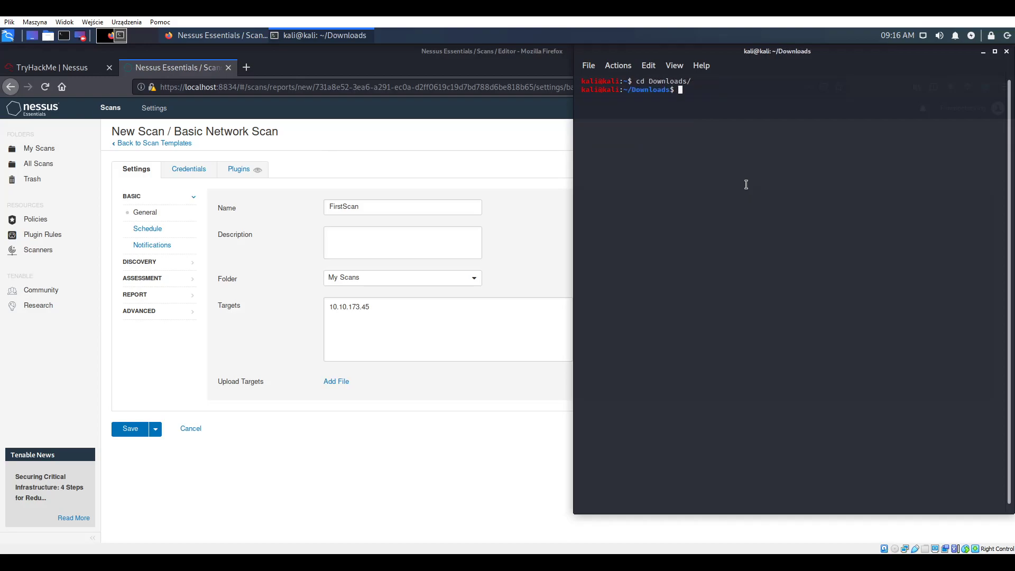
Connect to the TryHackMe VPN by running "sudo openvpn PrivateHacking.ovpn" and entering the sudo password.
type("sudo openvpn Priv")
key("Tab")
type(".ovpn")
key("Return")
key("Return")
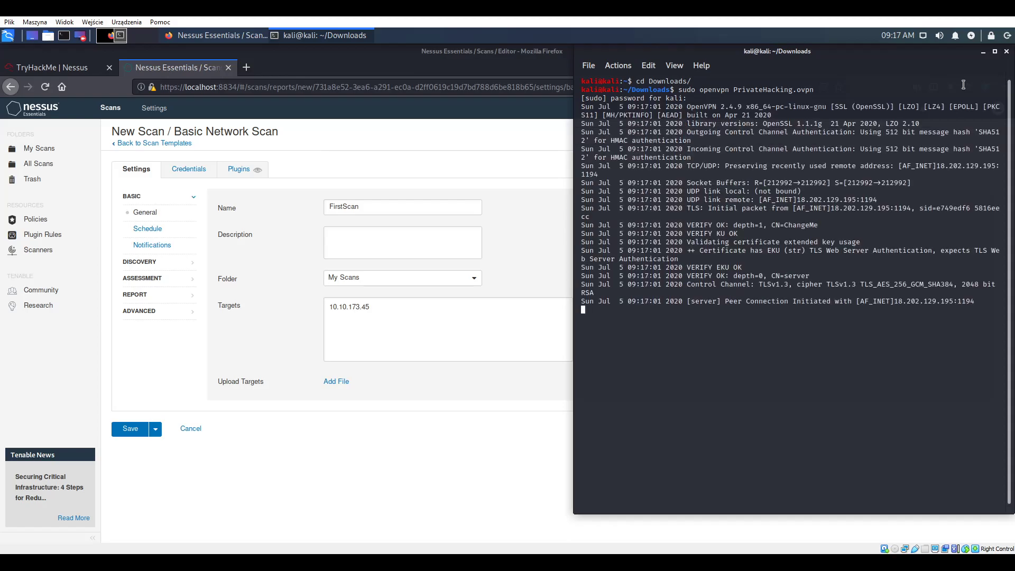
Split the terminal into a second shell and ping 10.10.173.45 to check the connection to the deployed machine.
right_click(810, 211)
left_click(874, 342)
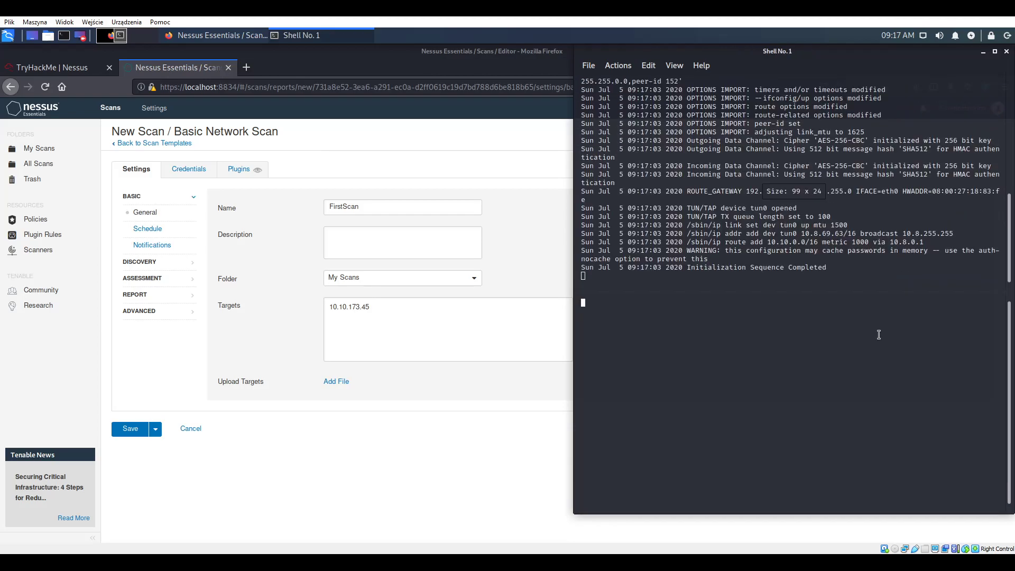
type("ping 10.10.173.45")
key("Return")
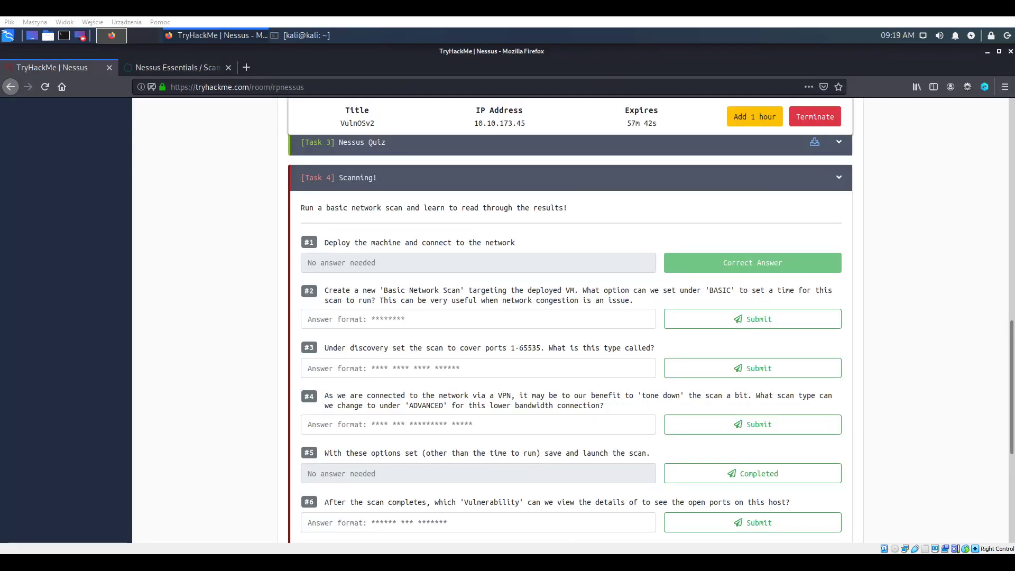
Return to the Basic Network Scan form in Nessus and save the FirstScan scan.
left_click(177, 67)
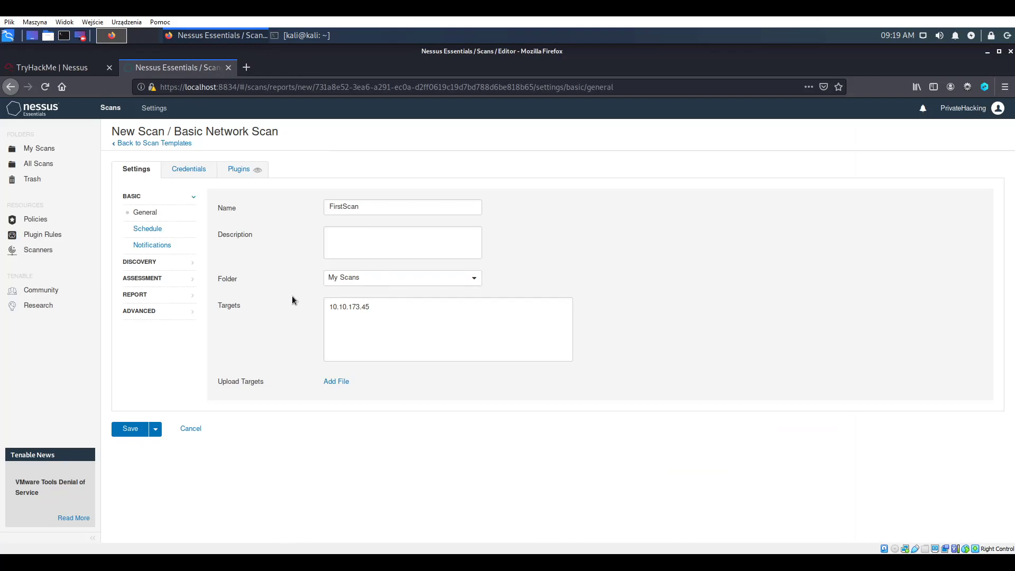
left_click(128, 430)
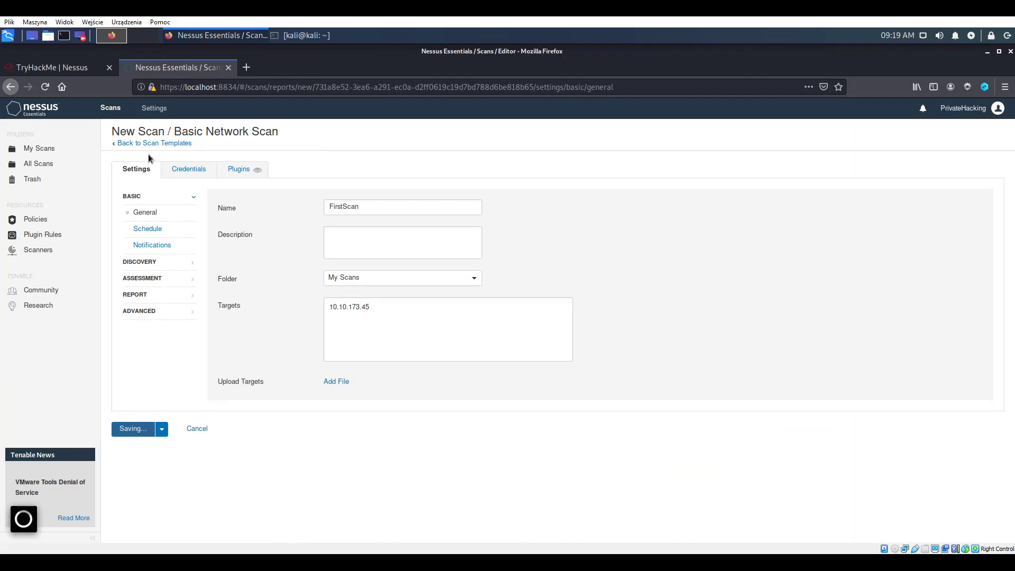
Review the Task 4 questions, then open the saved FirstScan scan in Nessus and bring up its configuration.
left_click(82, 71)
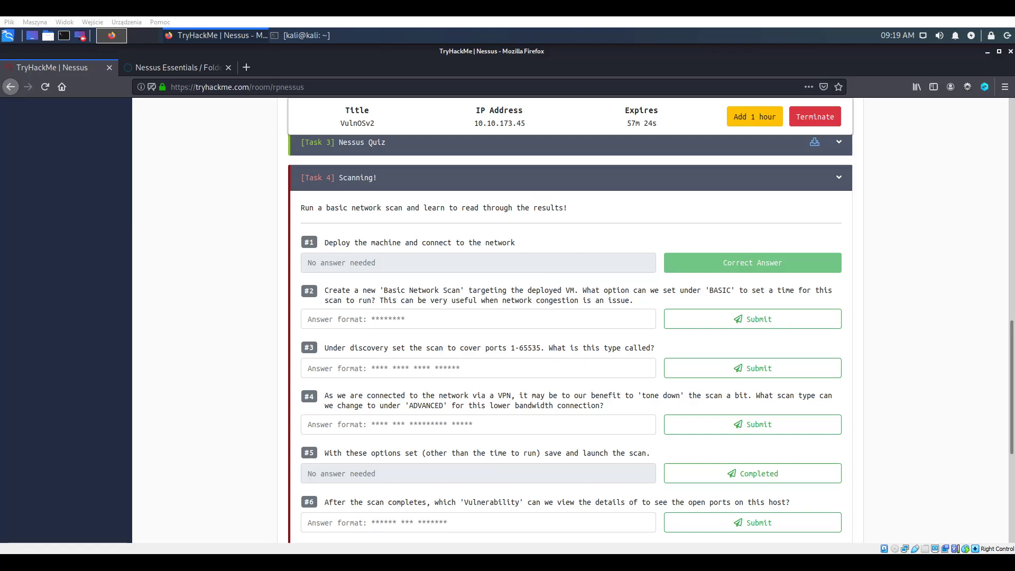
left_click(183, 68)
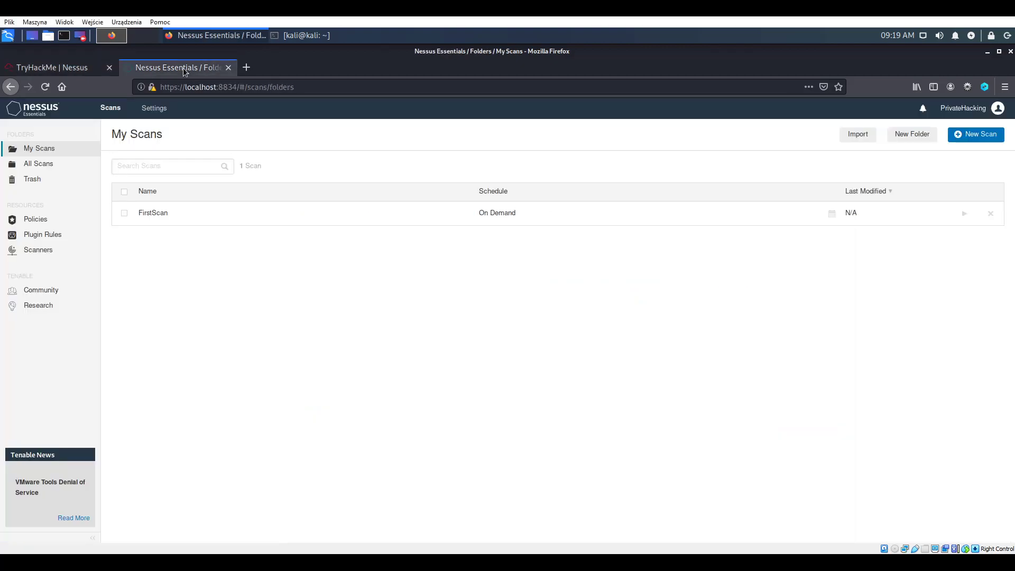
left_click(169, 214)
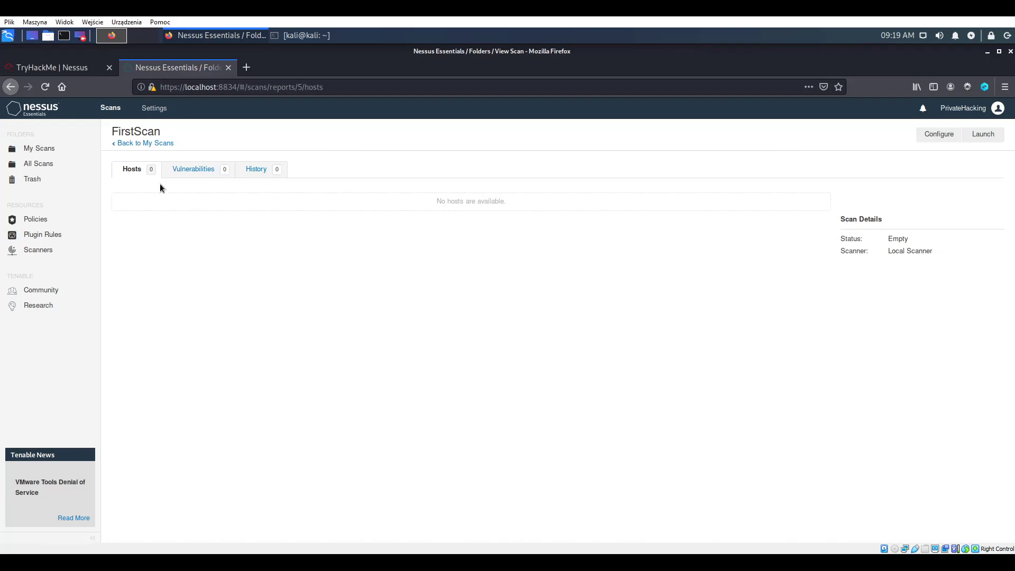
left_click(194, 169)
left_click(132, 169)
left_click(939, 134)
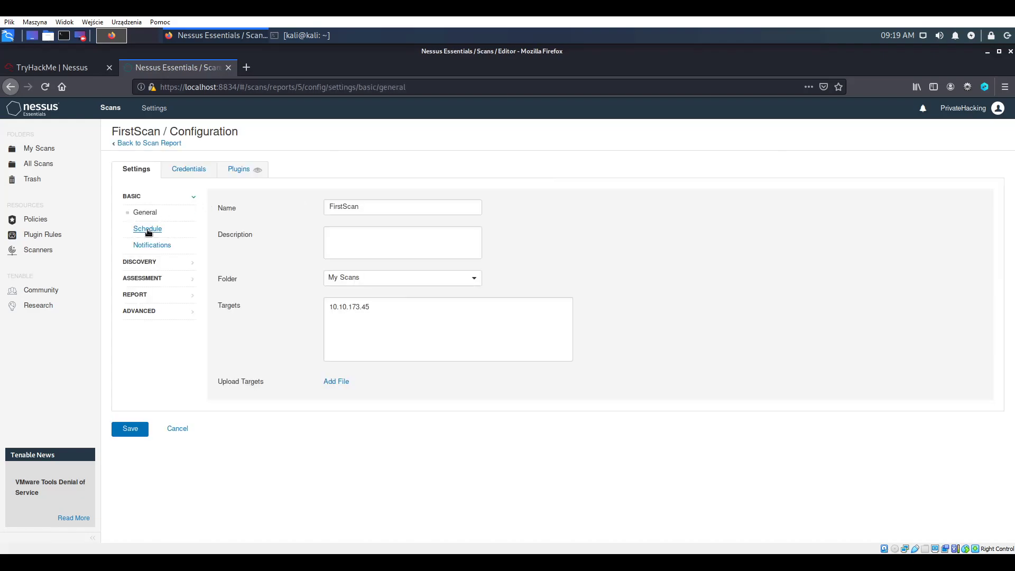
Enable the schedule in FirstScan's basic settings to inspect the options for setting a run time.
left_click(148, 230)
left_click(165, 246)
left_click(148, 228)
left_click(333, 207)
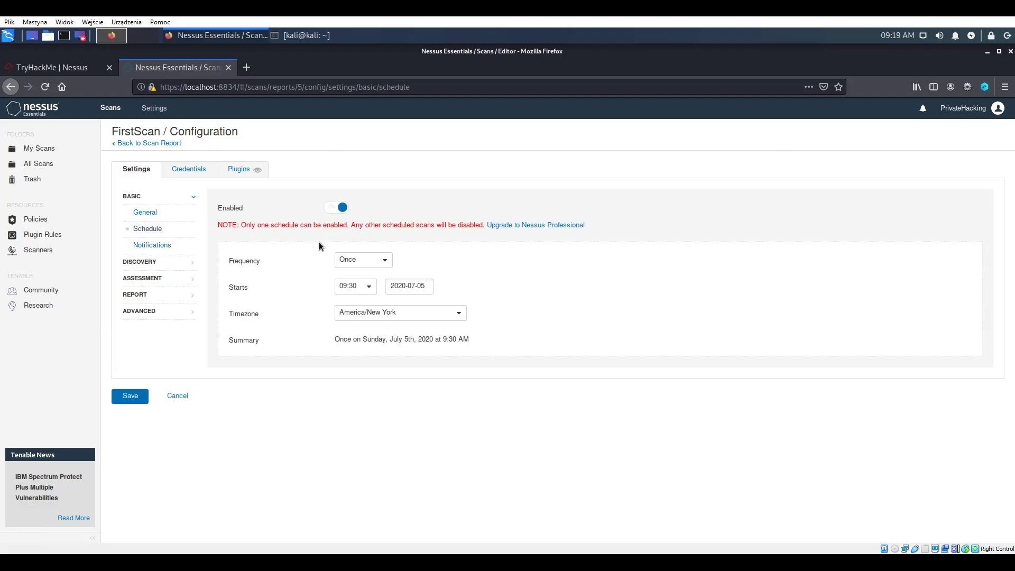
left_click(336, 210)
left_click(336, 212)
Submit "Schedule" as the answer to question 2 of Task 4 in the TryHackMe room.
left_click(77, 69)
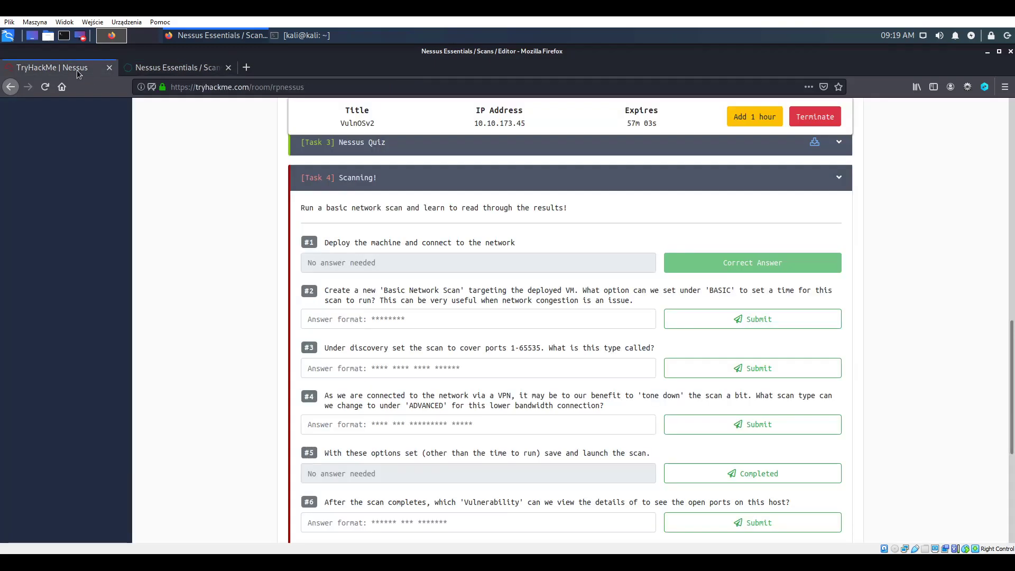
left_click(373, 319)
type("Schdule")
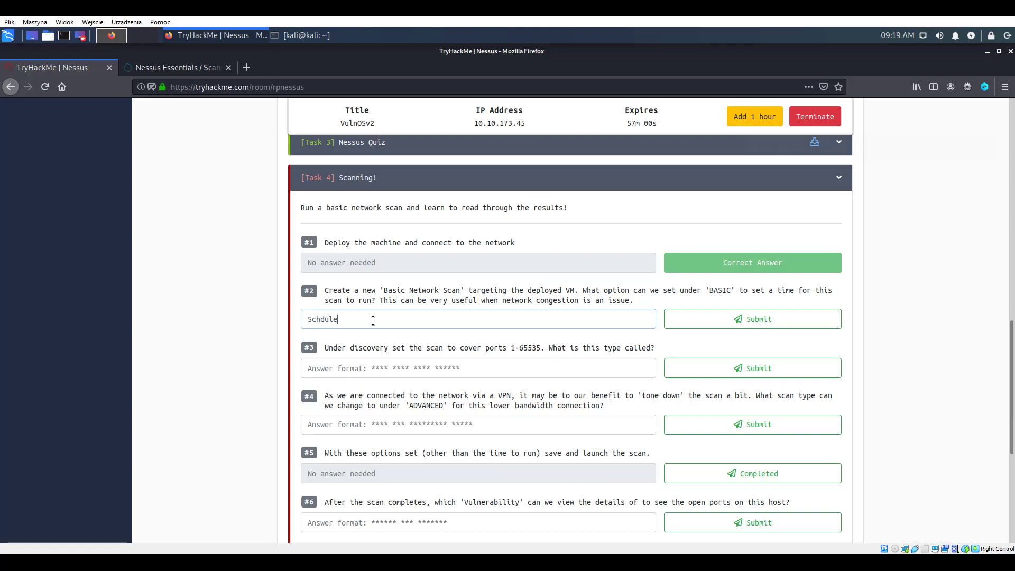
key("Return")
left_click(331, 321)
type("e")
key("Return")
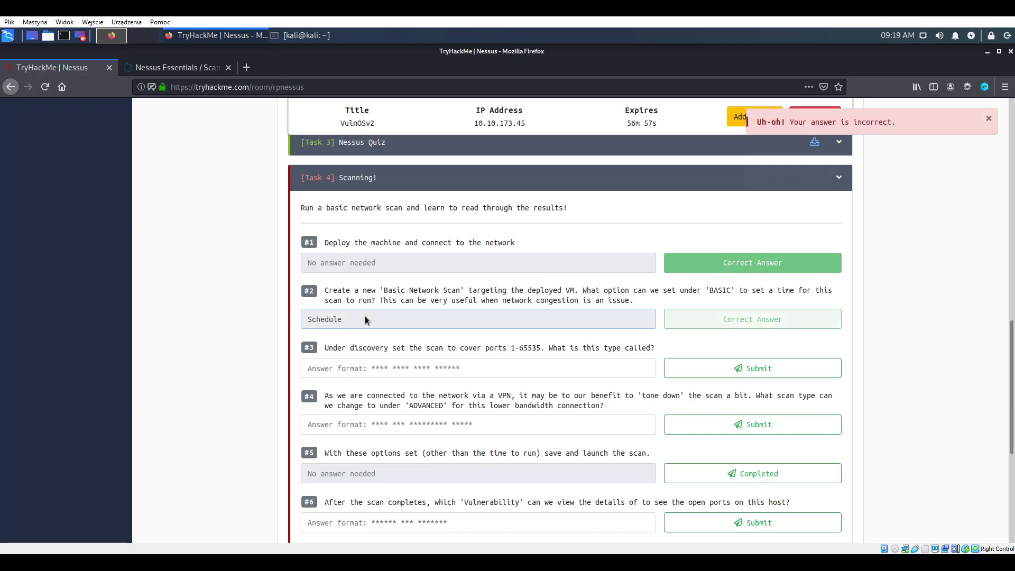
Turn off the schedule for FirstScan in Nessus and check question 3 of Task 4.
left_click(185, 66)
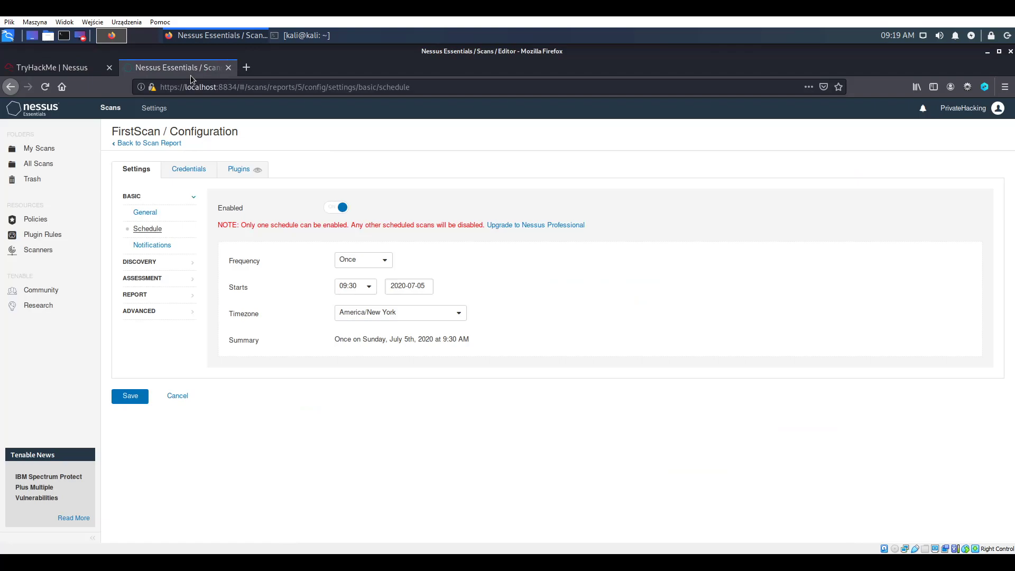
left_click(340, 211)
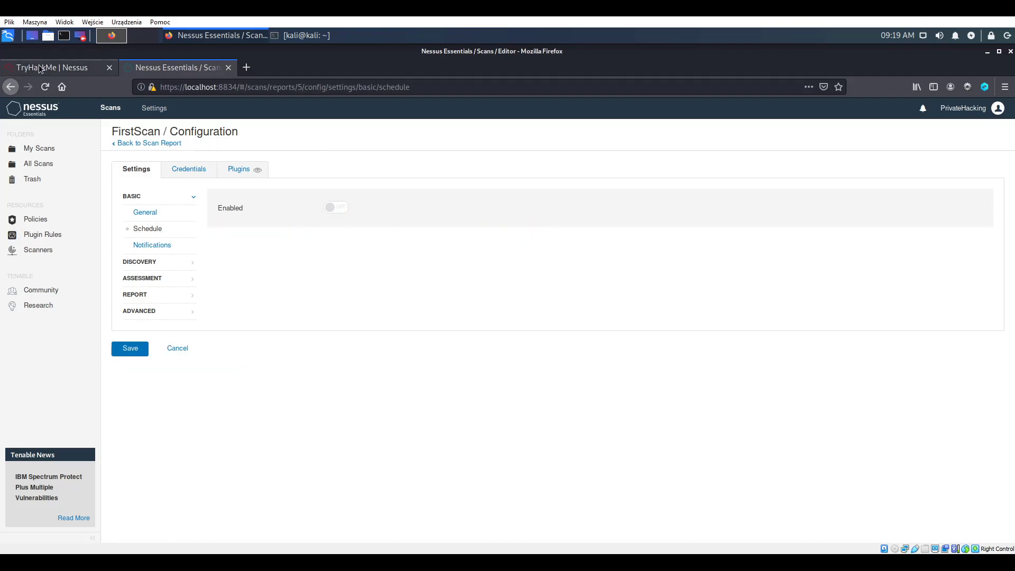
left_click(38, 68)
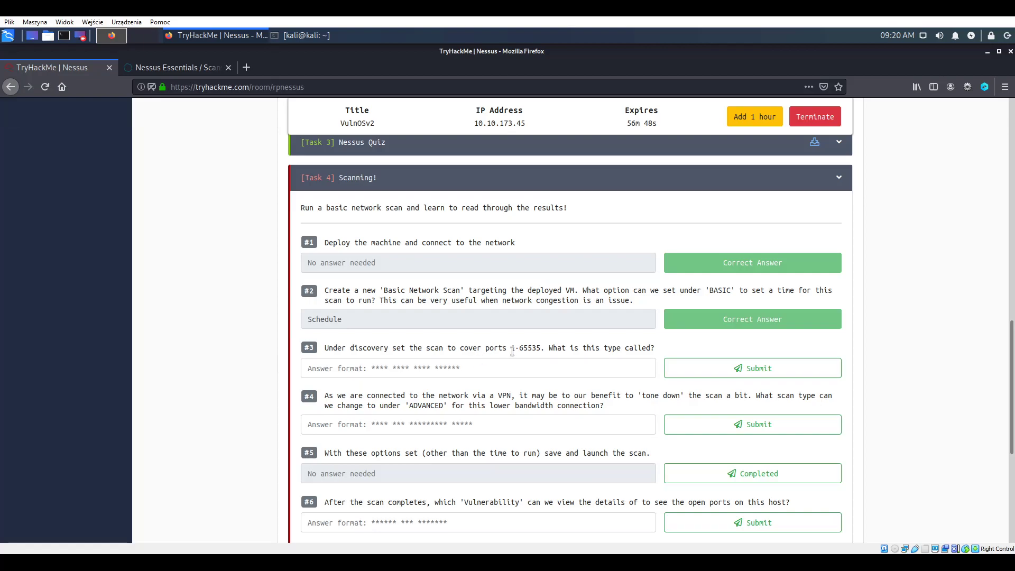
left_click(181, 69)
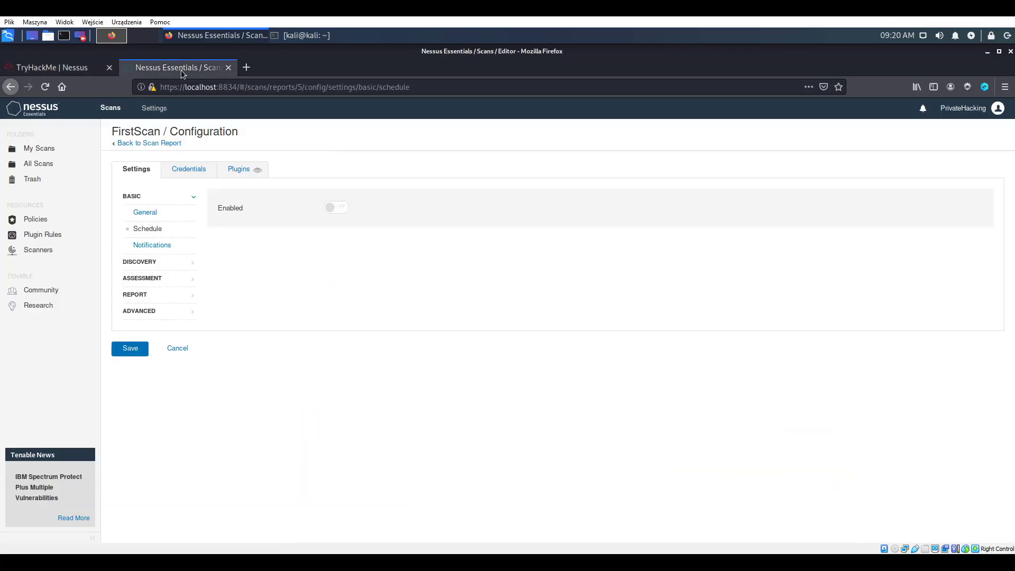
left_click(153, 245)
left_click(148, 264)
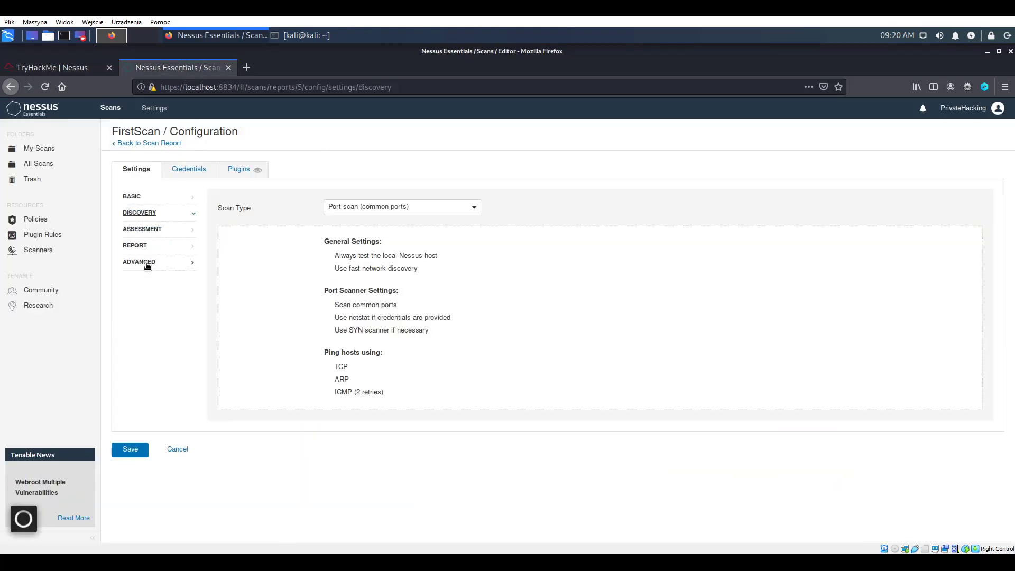
left_click(141, 197)
left_click(156, 214)
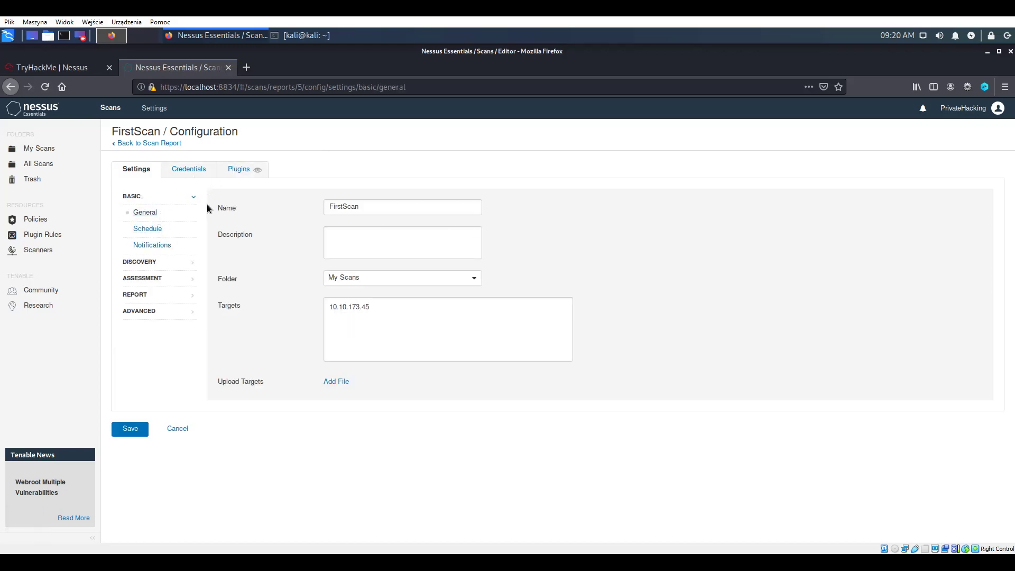
left_click(398, 280)
left_click(408, 280)
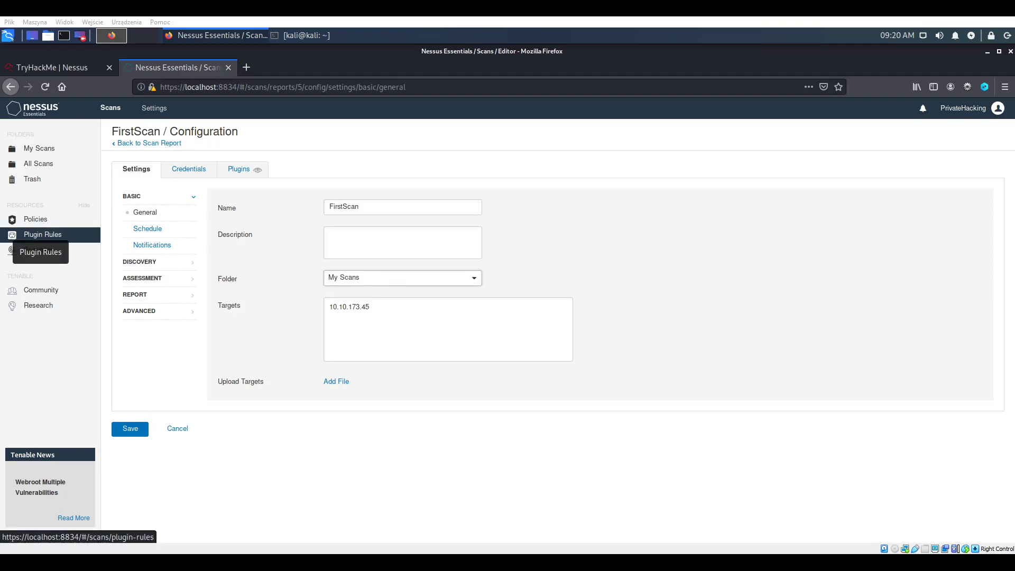
Set FirstScan's discovery scan type to Port scan (all ports).
left_click(153, 261)
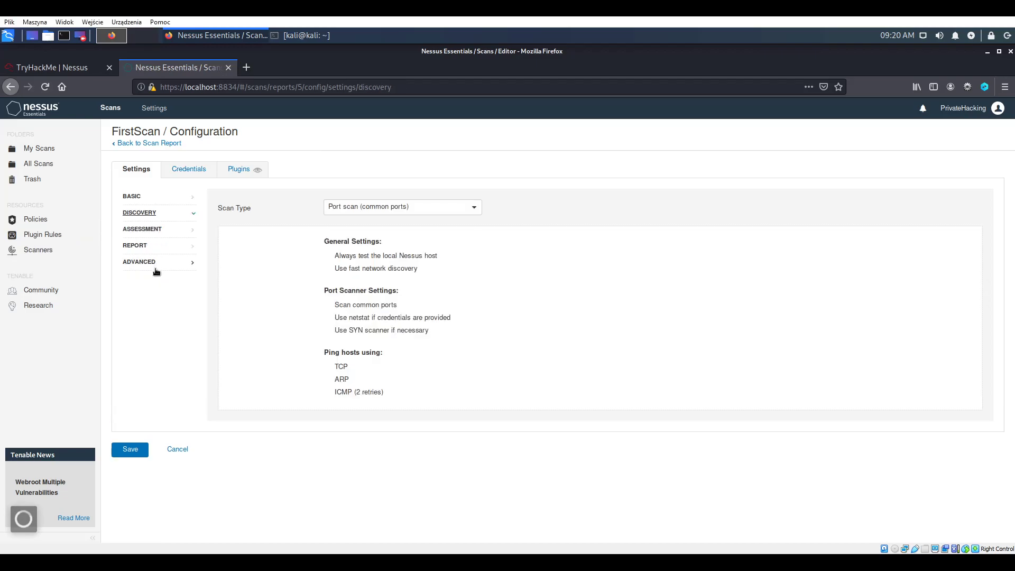
left_click(154, 230)
left_click(154, 212)
left_click(455, 207)
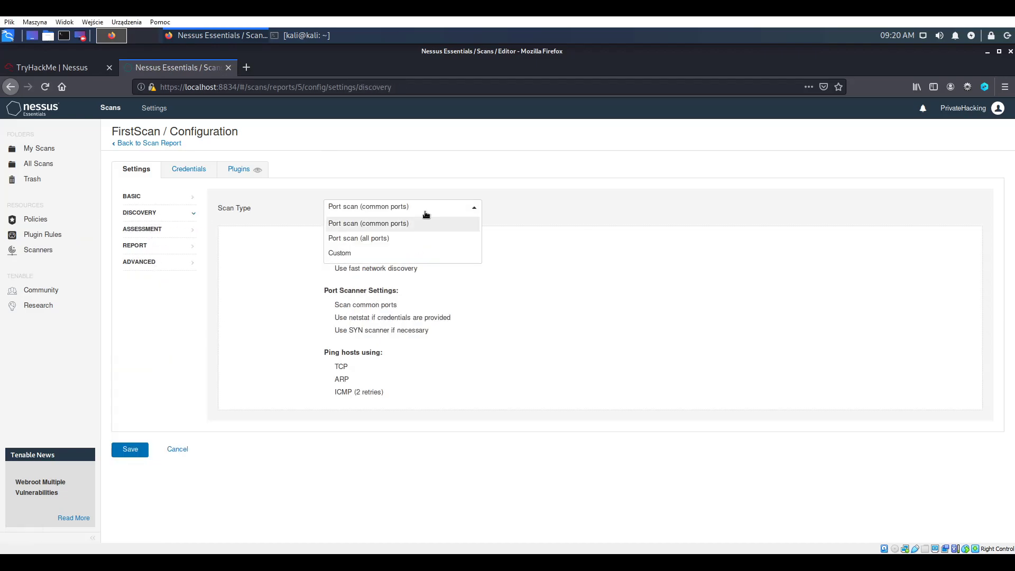
left_click(396, 240)
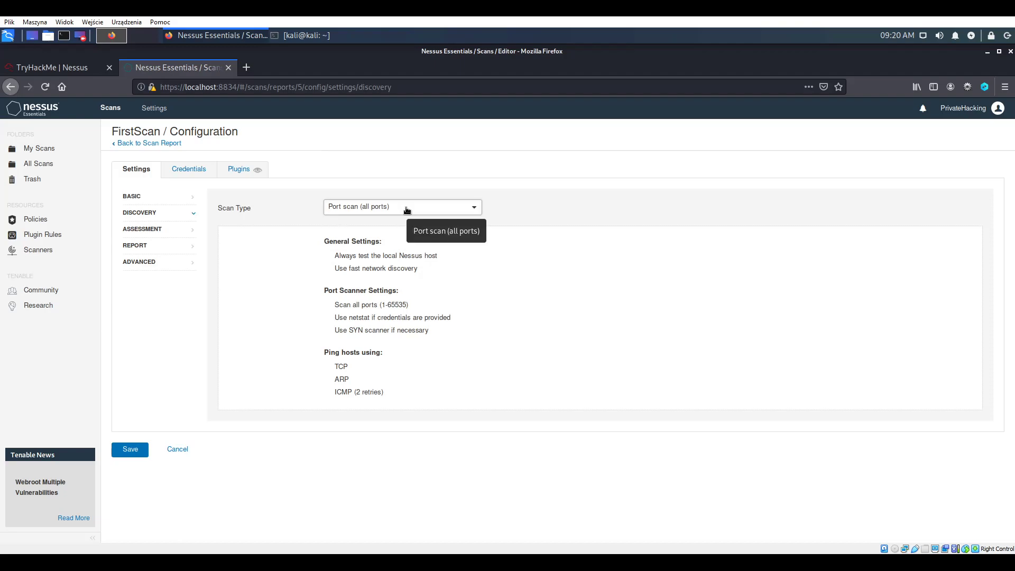
left_click(407, 210)
left_click(369, 239)
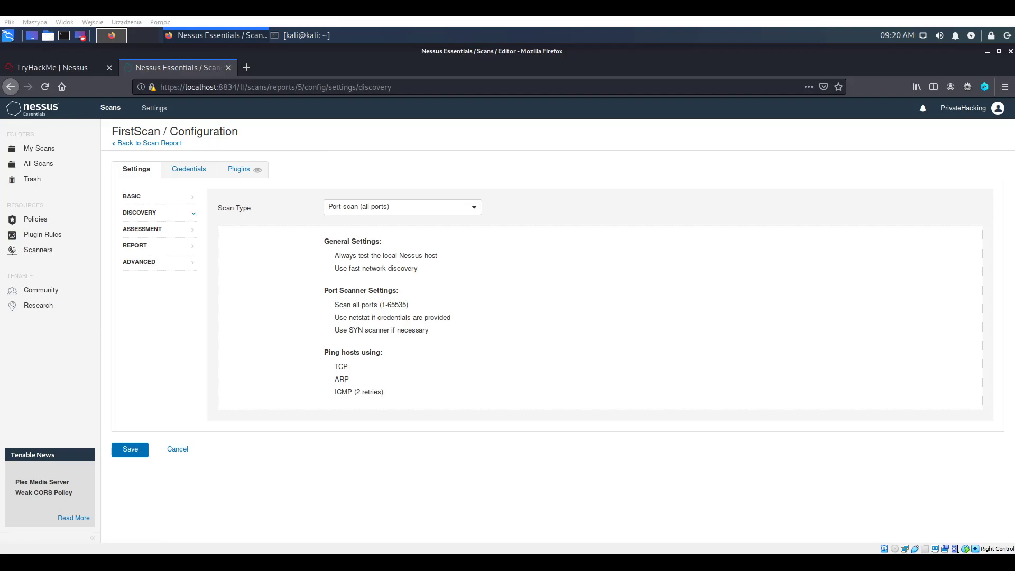
Compare question 3's answer format in TryHackMe with the discovery scan type options in Nessus.
key("ctrl+Page_Up")
left_click(406, 372)
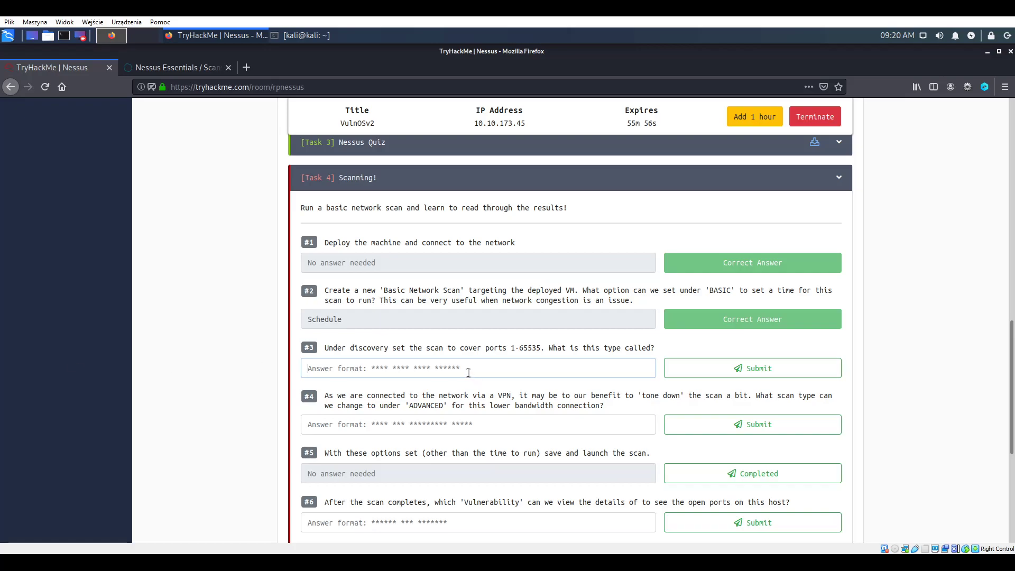
left_click(195, 74)
left_click(412, 206)
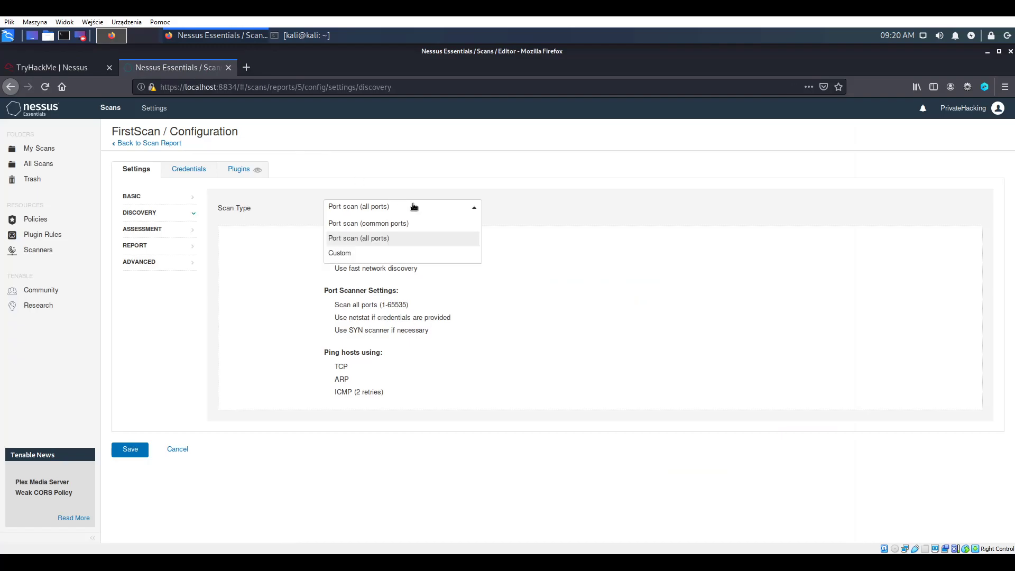
left_click(414, 207)
left_click(58, 69)
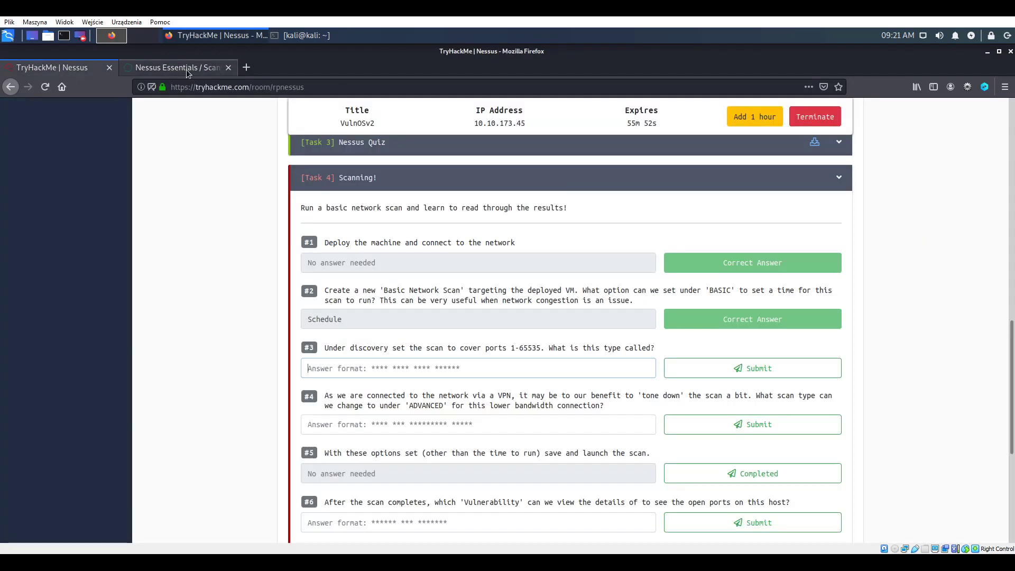
left_click(186, 69)
left_click(371, 207)
left_click(369, 206)
Submit "port scan (all ports)" as the answer to question 3 of Task 4 in TryHackMe.
left_click(58, 68)
left_click(368, 371)
type("port scan (all ports)")
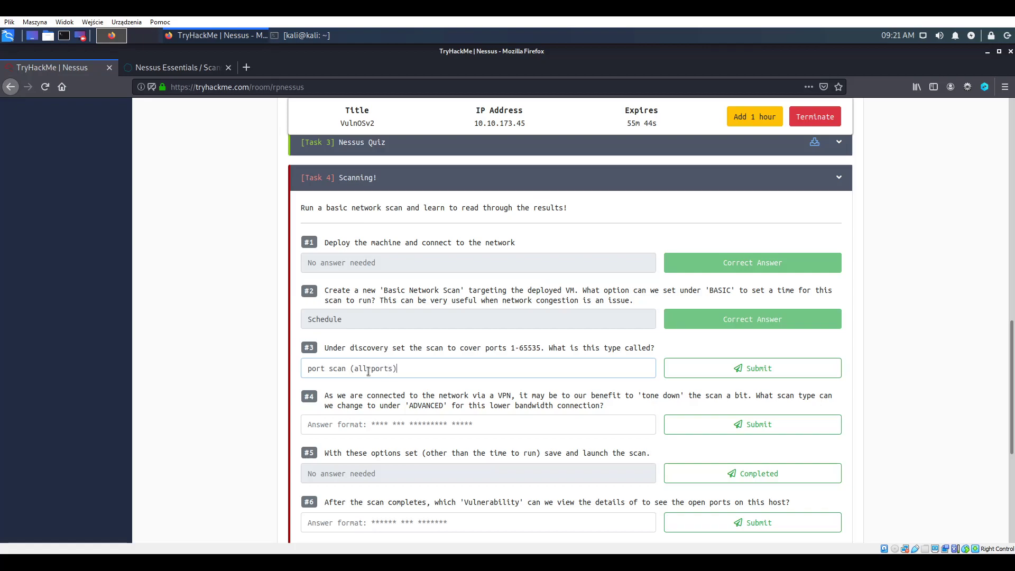
key("Return")
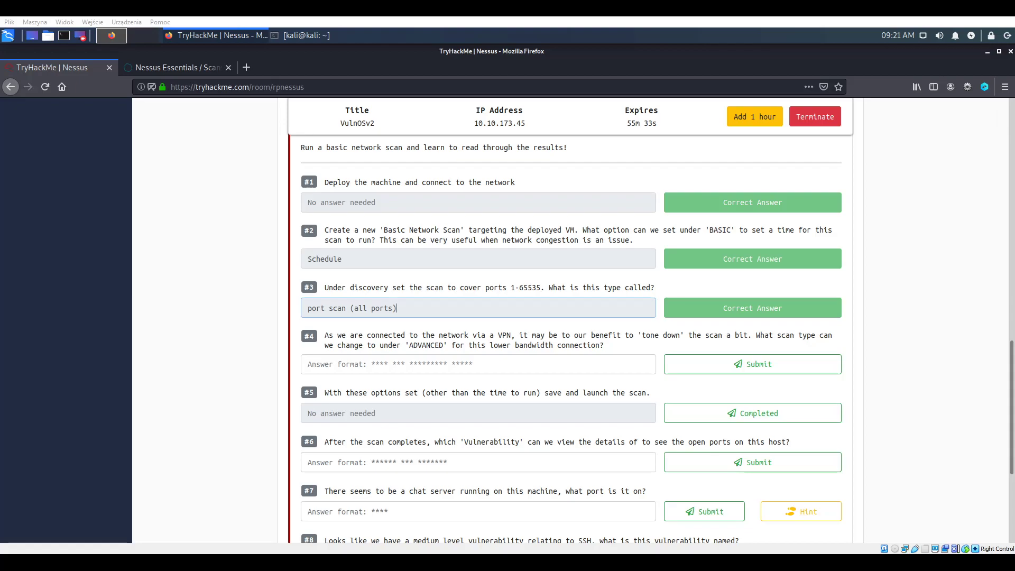
Set FirstScan's advanced scan type to Scan low bandwidth links in Nessus.
left_click(186, 67)
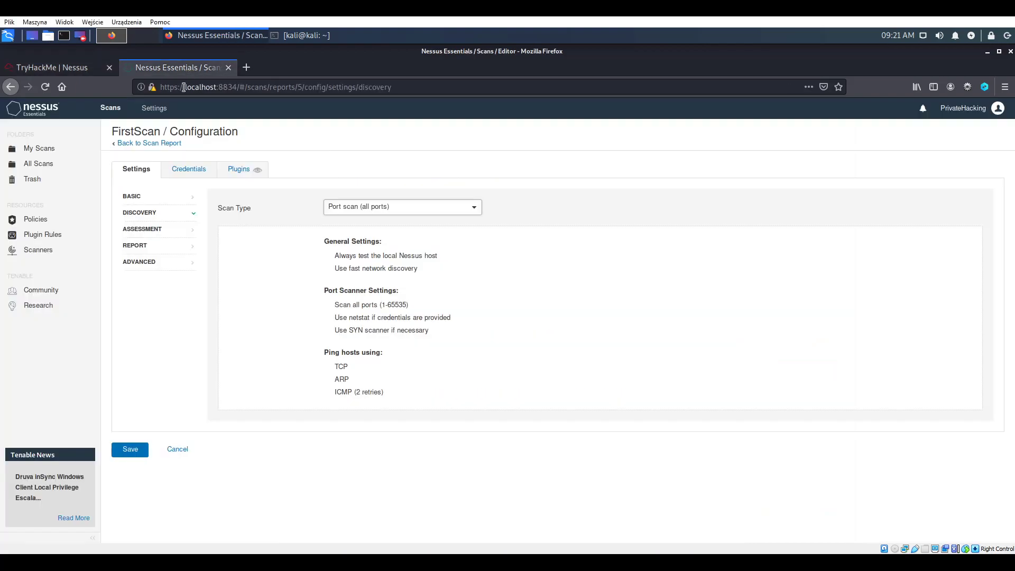
left_click(169, 269)
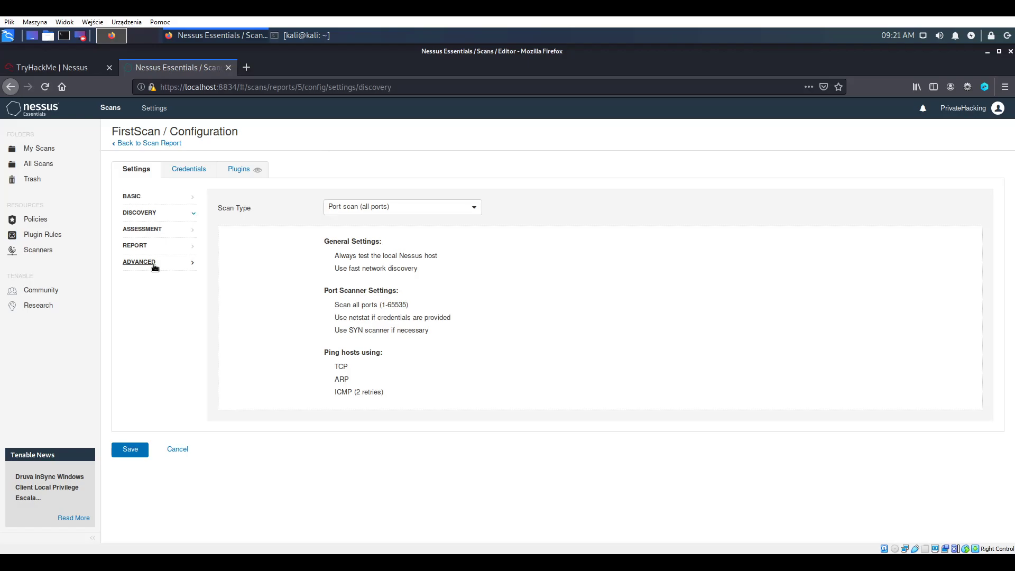
left_click(375, 207)
left_click(401, 242)
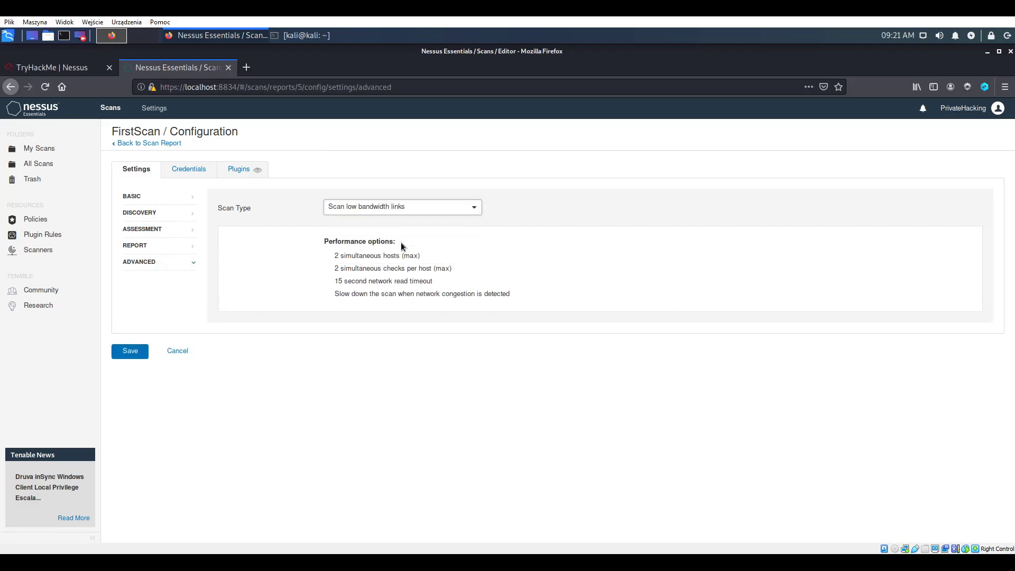
Check the advanced scan type's name, submit "scan low bandwidth links" for question 4 of Task 4 and mark question 5 as completed.
left_click(48, 68)
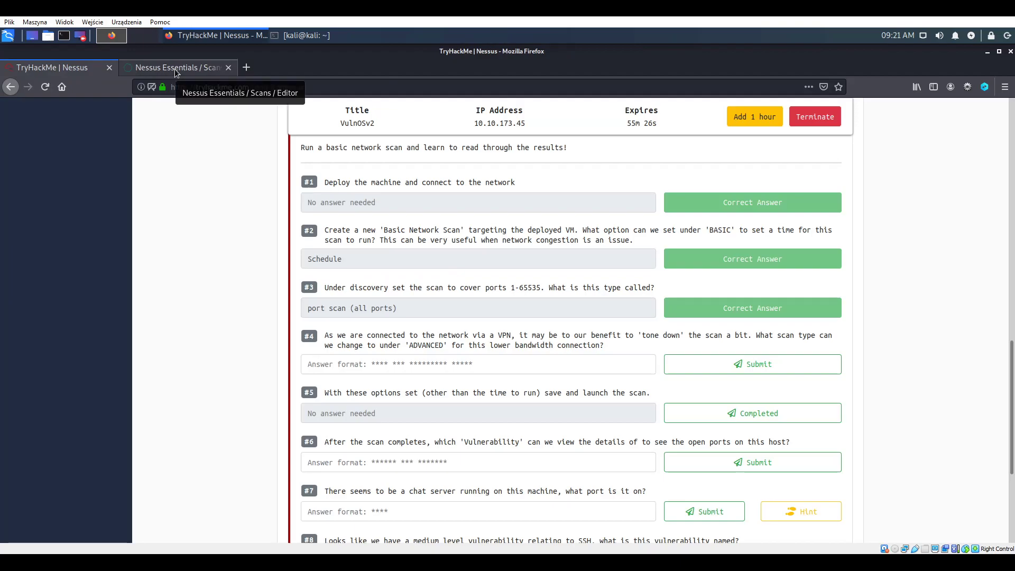
left_click(176, 72)
left_click(416, 207)
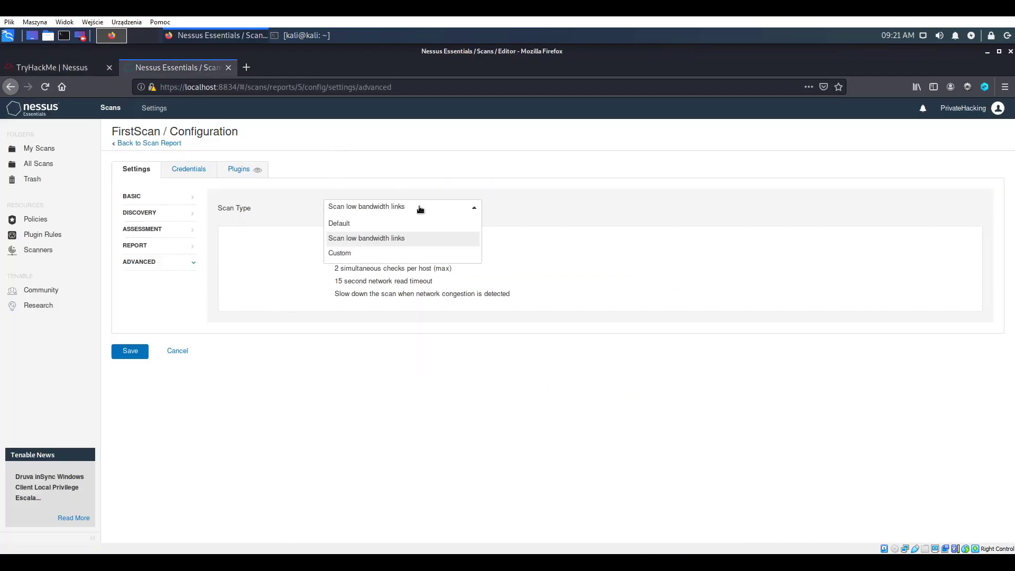
left_click(416, 207)
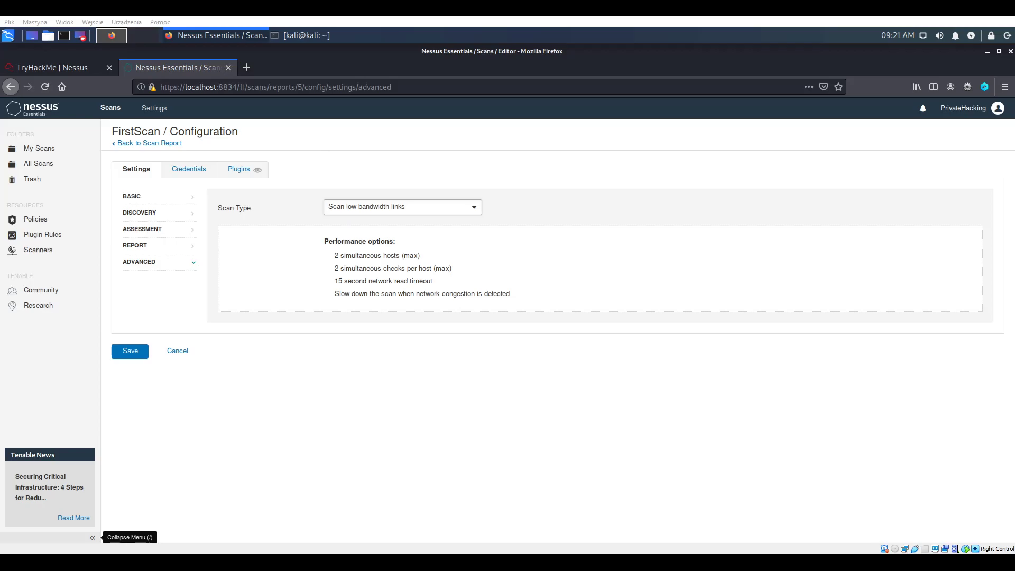
left_click(52, 67)
left_click(452, 363)
type("scan low bandwidth links")
left_click(715, 369)
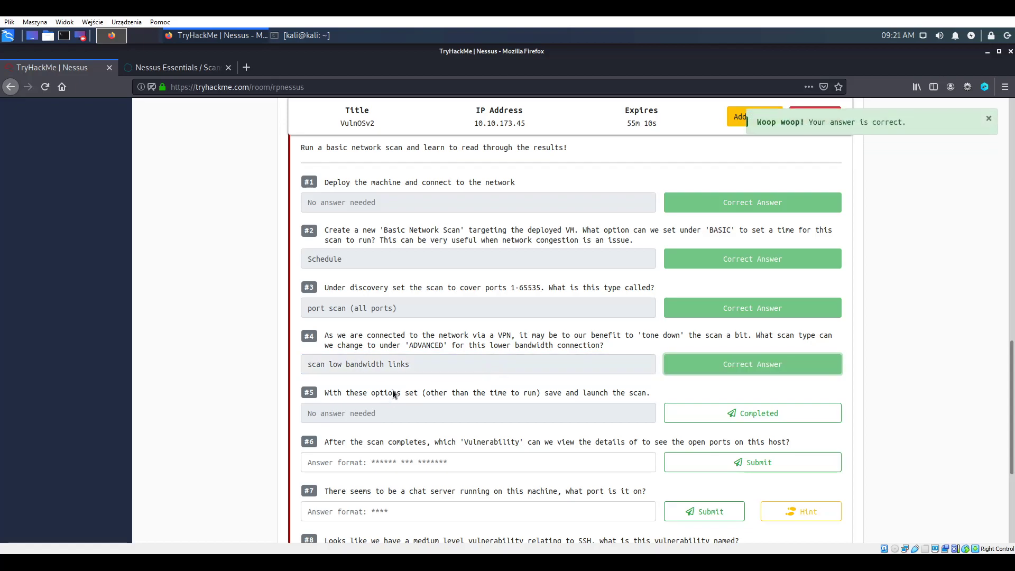
left_click(705, 408)
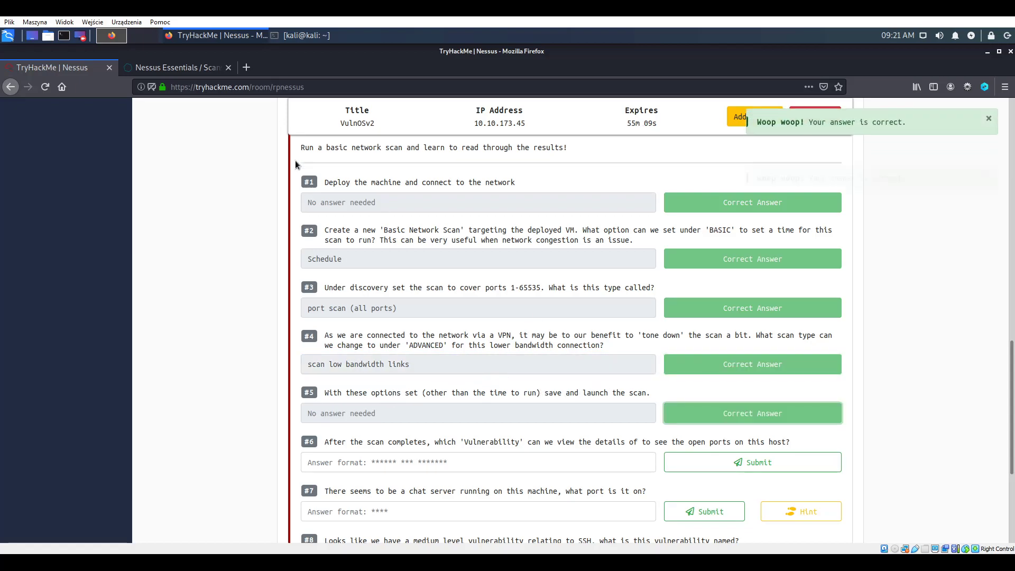
Save the FirstScan configuration in Nessus and return to the My Scans folder.
left_click(156, 67)
left_click(127, 351)
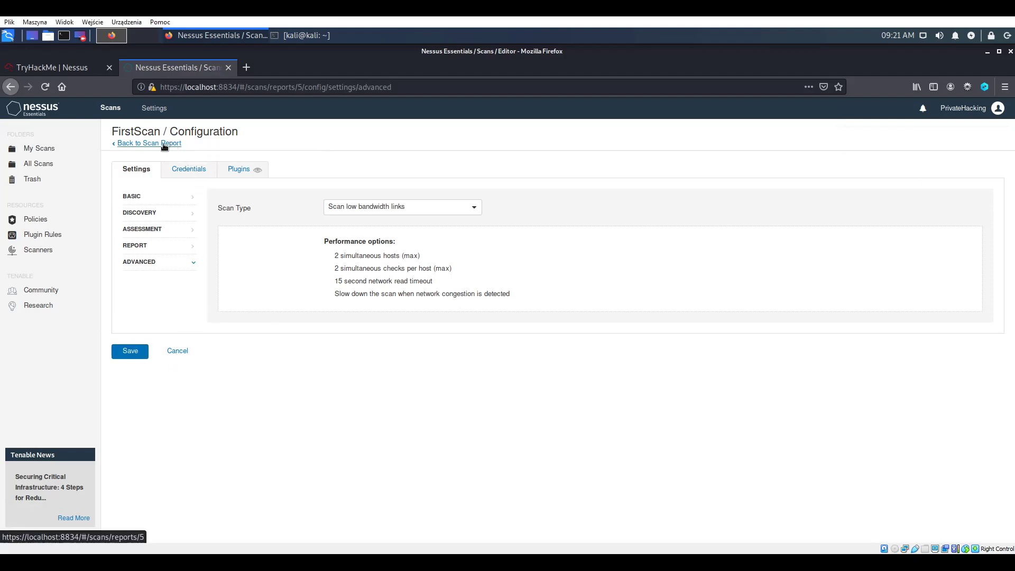
left_click(37, 165)
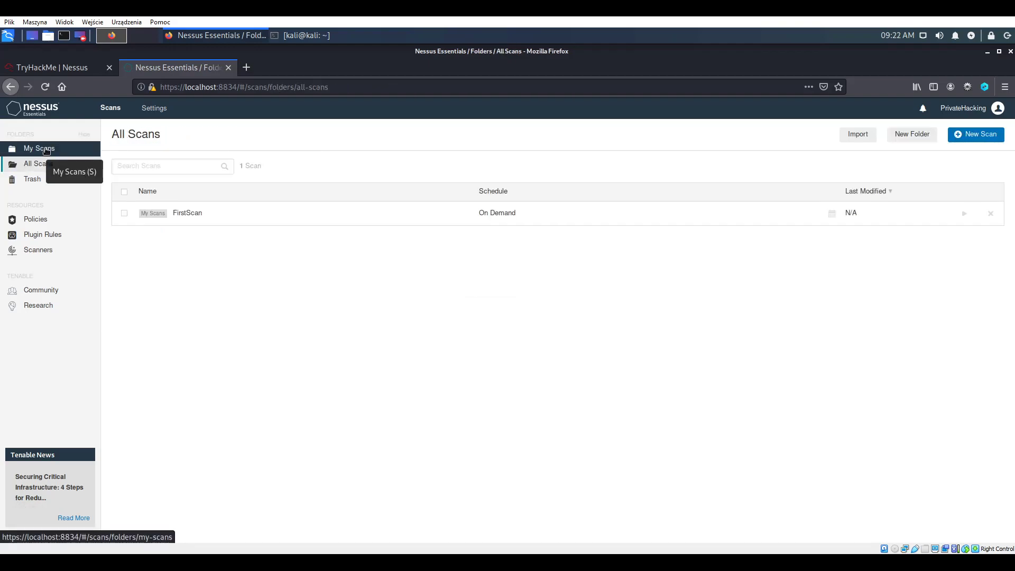
left_click(47, 151)
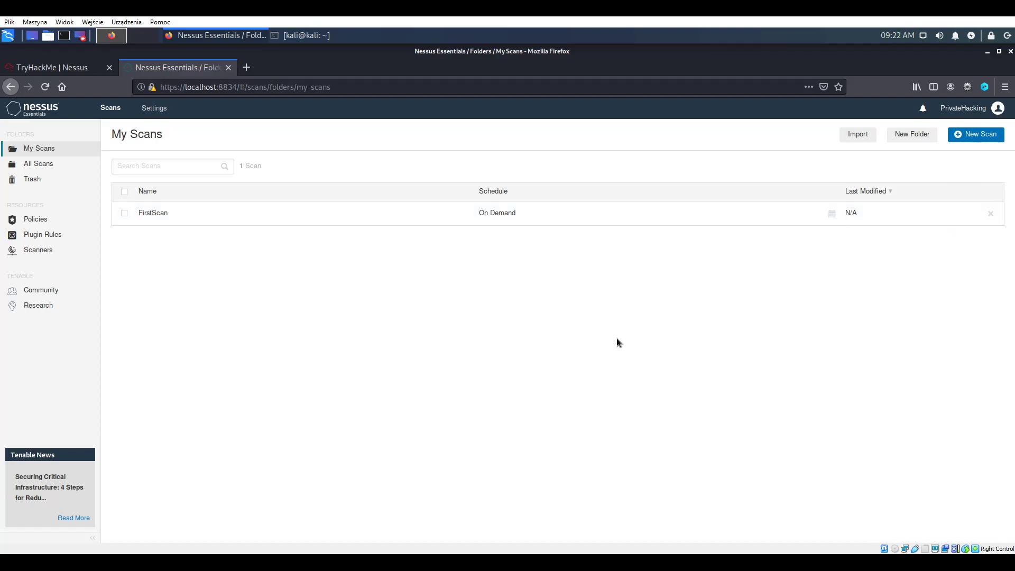
Launch FirstScan from the My Scans folder.
left_click(940, 213)
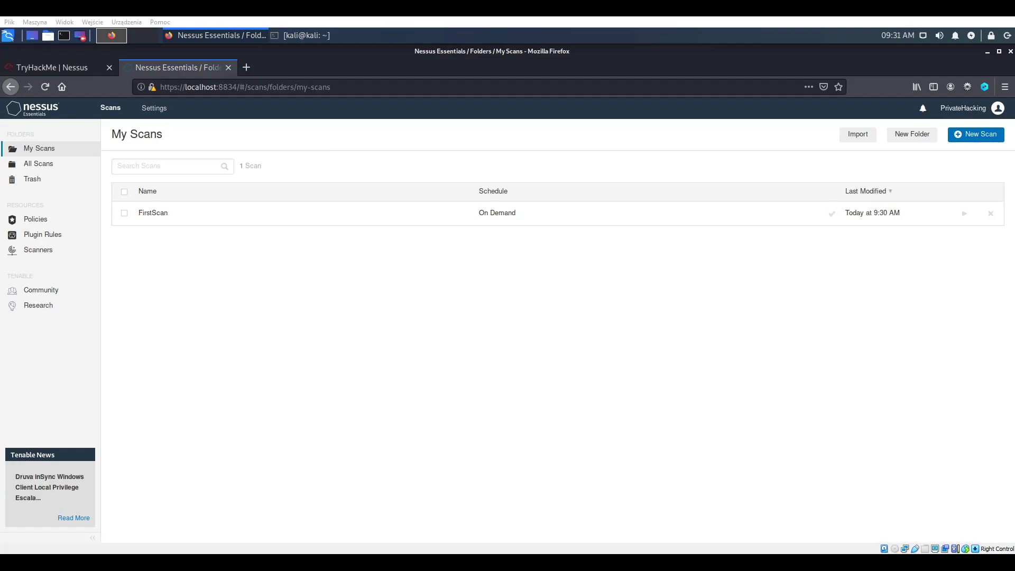
left_click(163, 507)
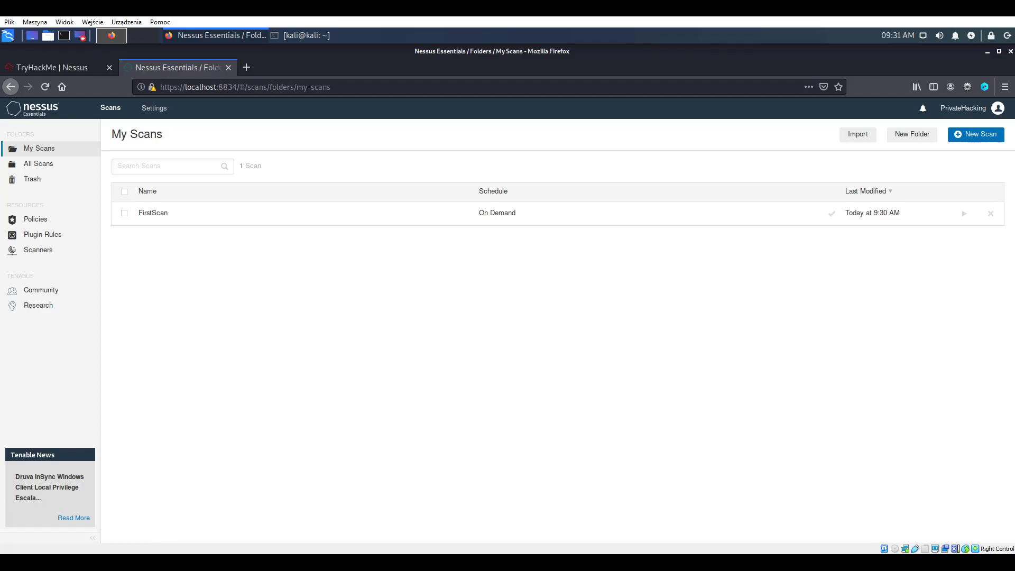
Open FirstScan's results and review the scanned host's vulnerabilities, the scan history and the overall vulnerability list.
left_click(518, 217)
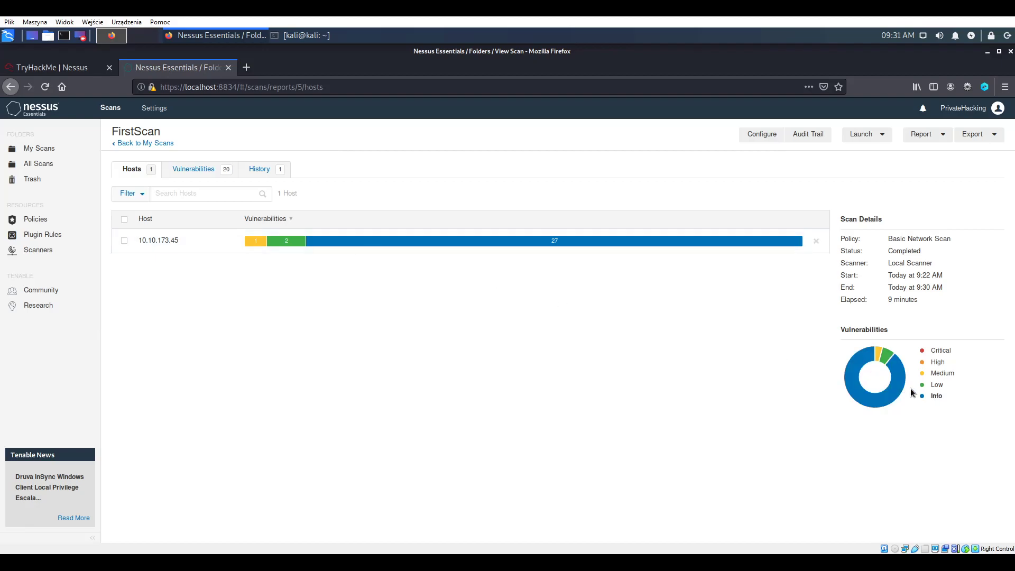
left_click(366, 242)
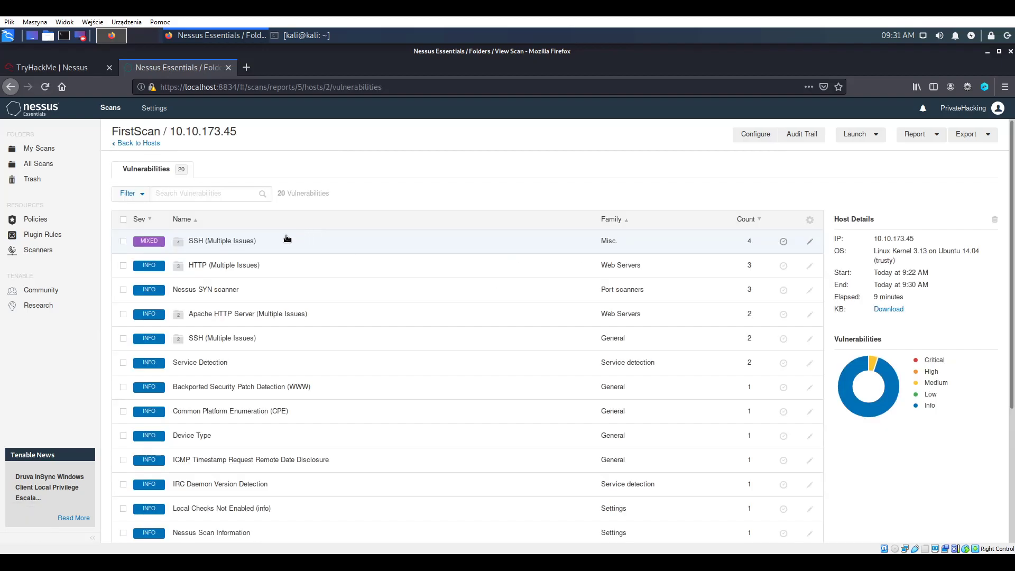
scroll(312, 446, "down", 3)
scroll(303, 417, "up", 3)
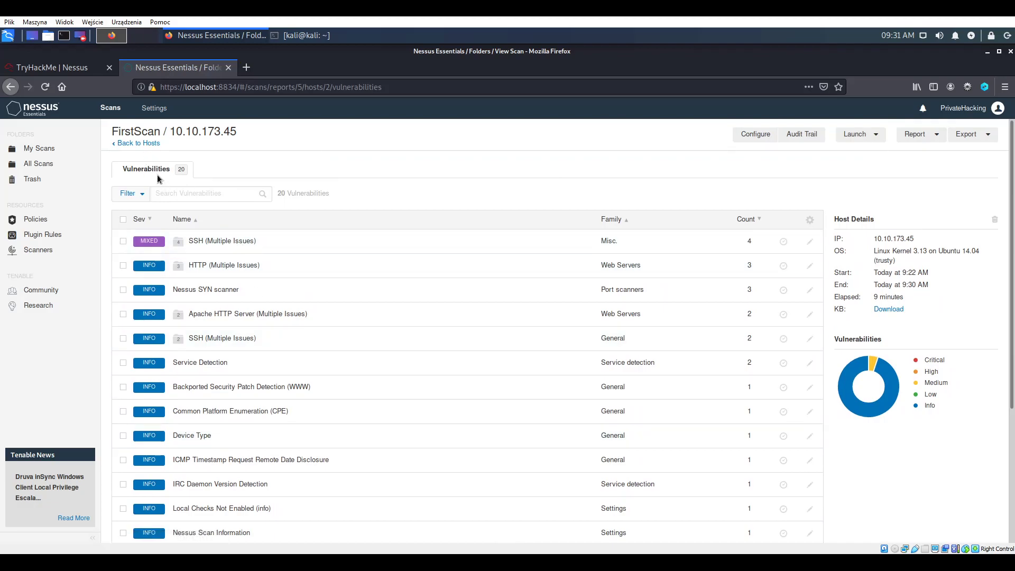
left_click(143, 144)
left_click(275, 175)
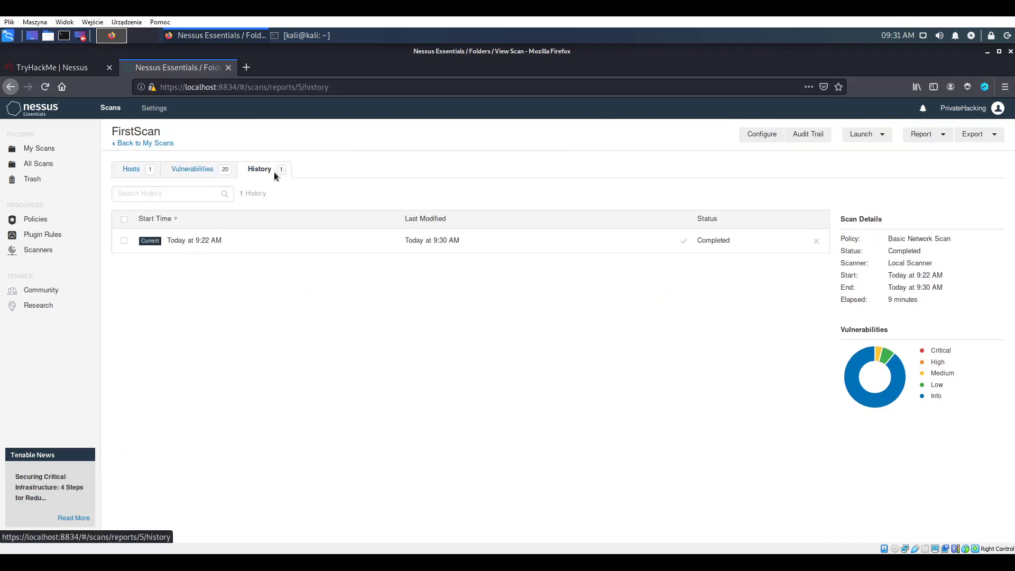
left_click(134, 170)
left_click(177, 171)
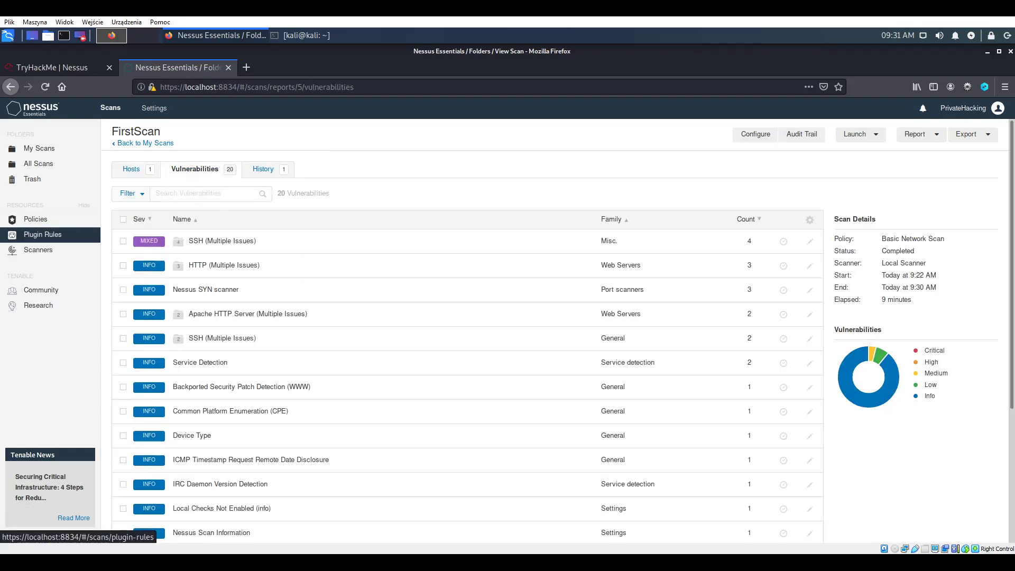
Read the remaining Task 4 questions in TryHackMe and look through FirstScan's vulnerabilities in Nessus, including the Misc. family SSH group.
left_click(60, 66)
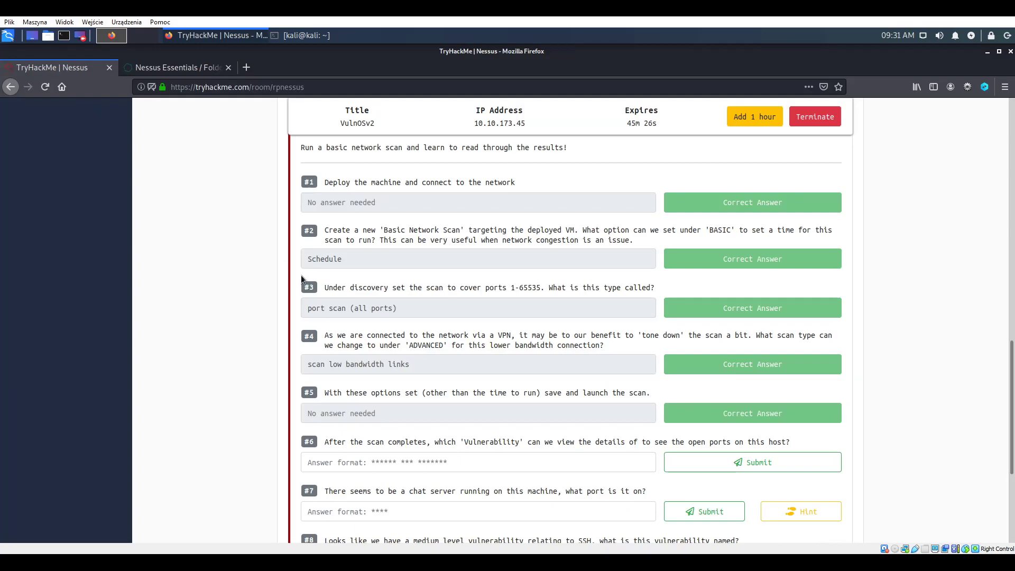
scroll(389, 352, "down", 3)
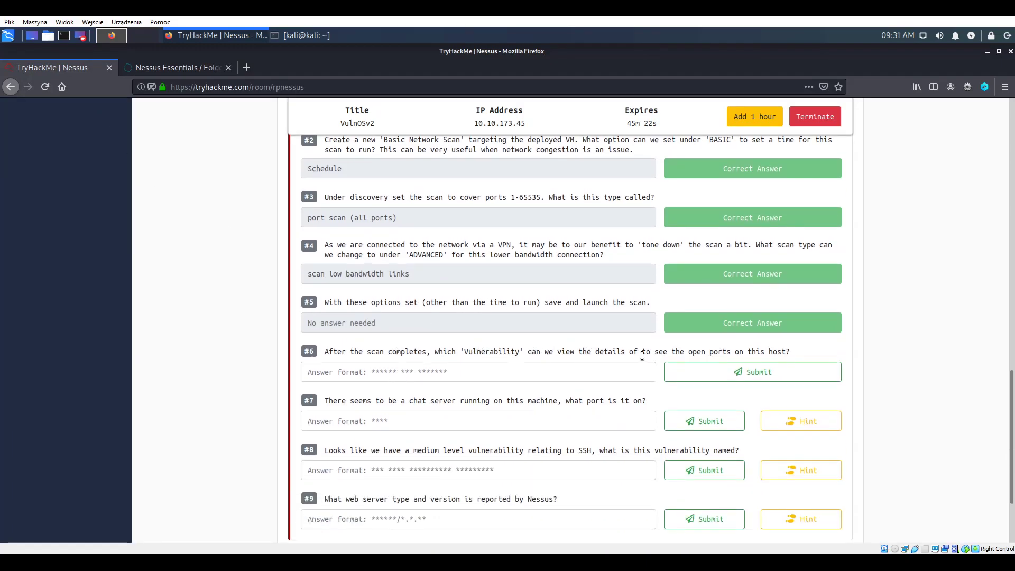
left_click(164, 68)
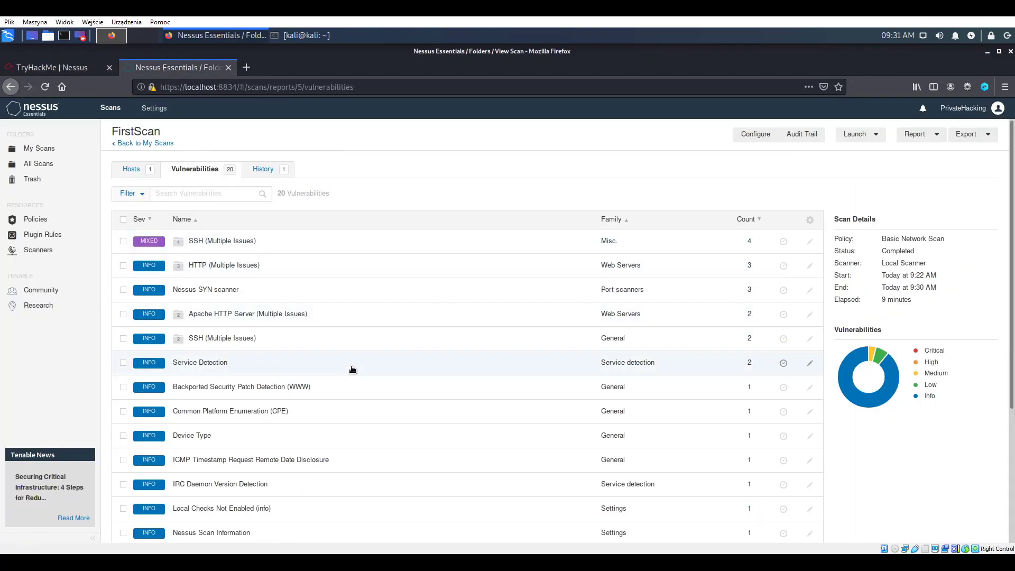
scroll(352, 369, "down", 5)
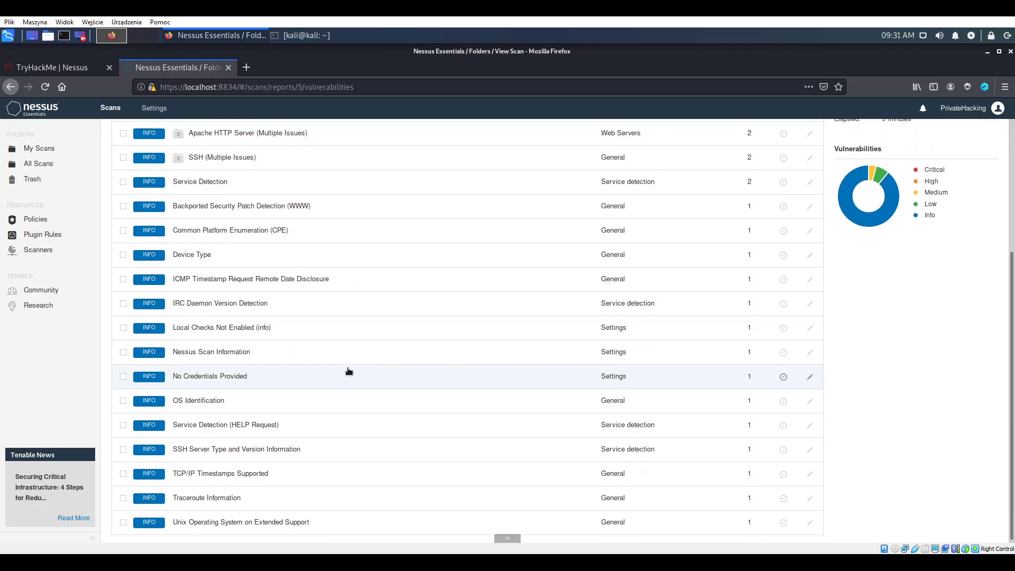
scroll(348, 369, "up", 5)
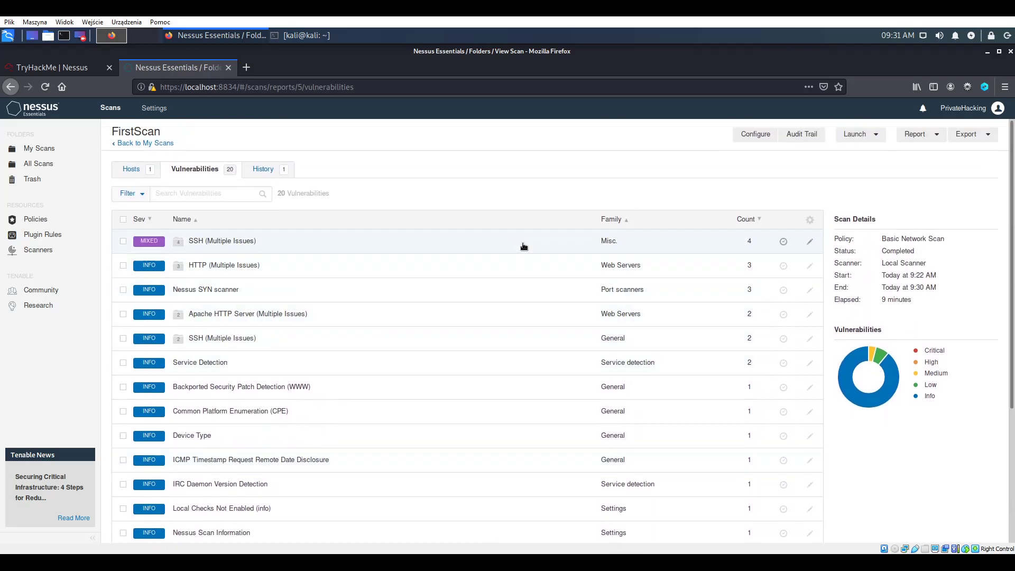
left_click(652, 239)
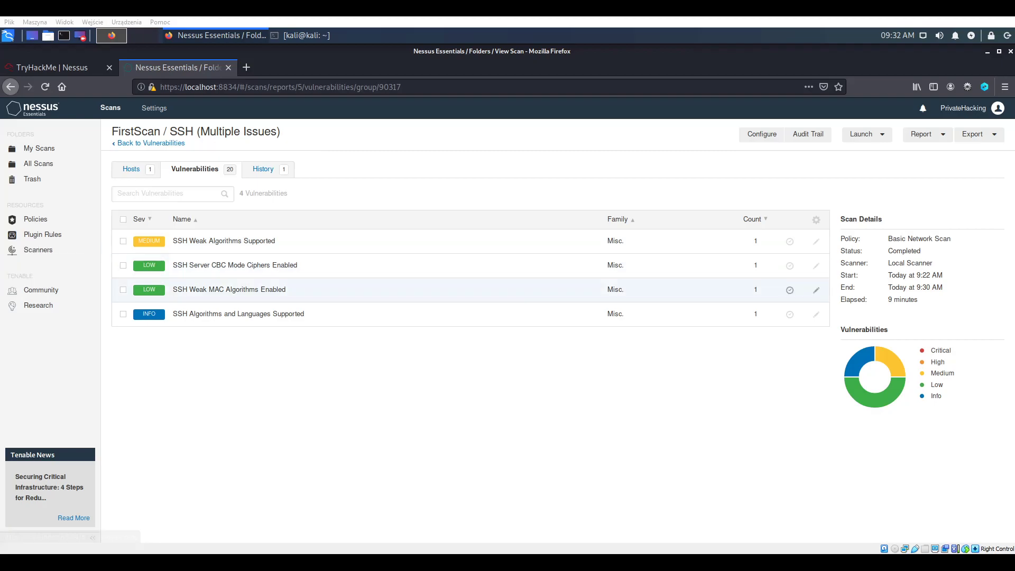
Search FirstScan's full vulnerability list for "portsd" and "open", and clear the search.
left_click(205, 168)
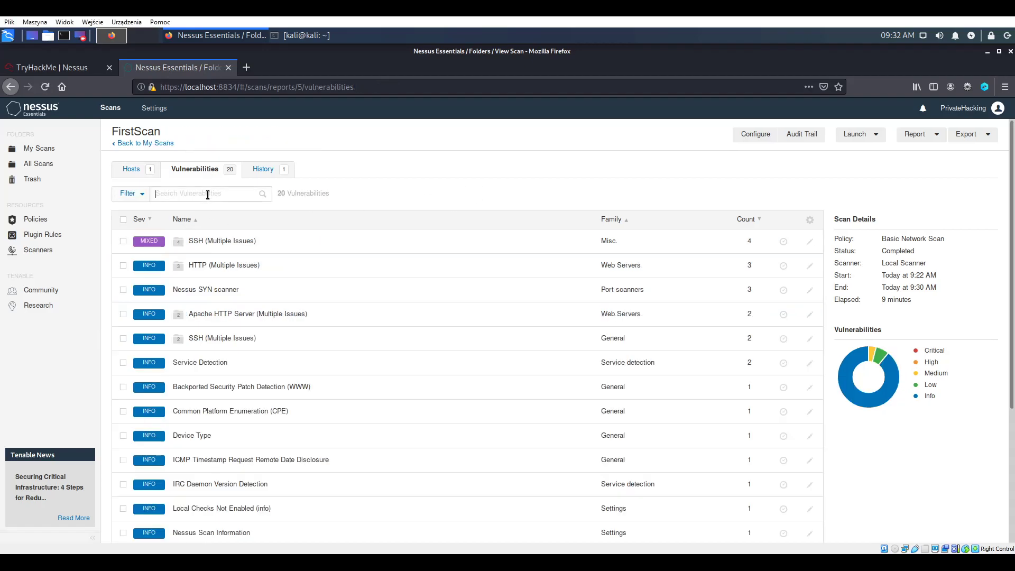
type("portsd")
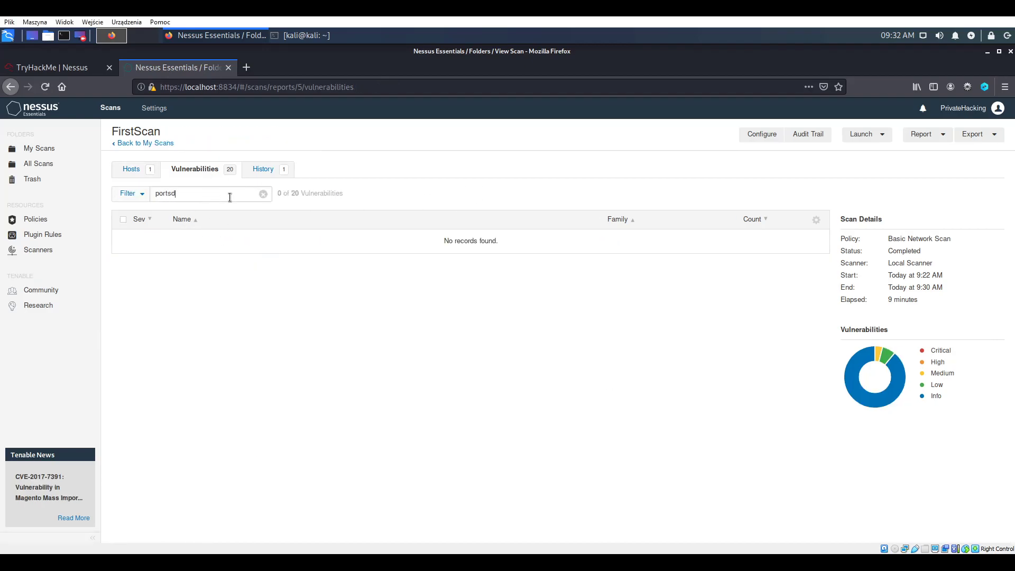
left_click_drag(203, 193, 139, 194)
type("open")
left_click(263, 194)
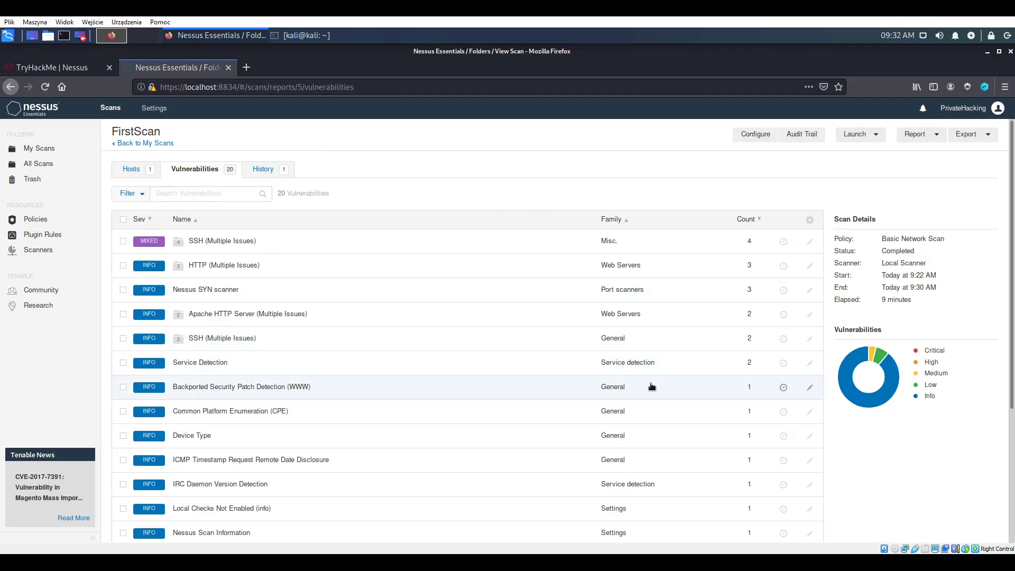
Open the Nessus SYN scanner entry from FirstScan's vulnerabilities and examine its open port output.
scroll(652, 386, "down", 4)
scroll(649, 387, "up", 3)
scroll(647, 387, "up", 1)
left_click(654, 292)
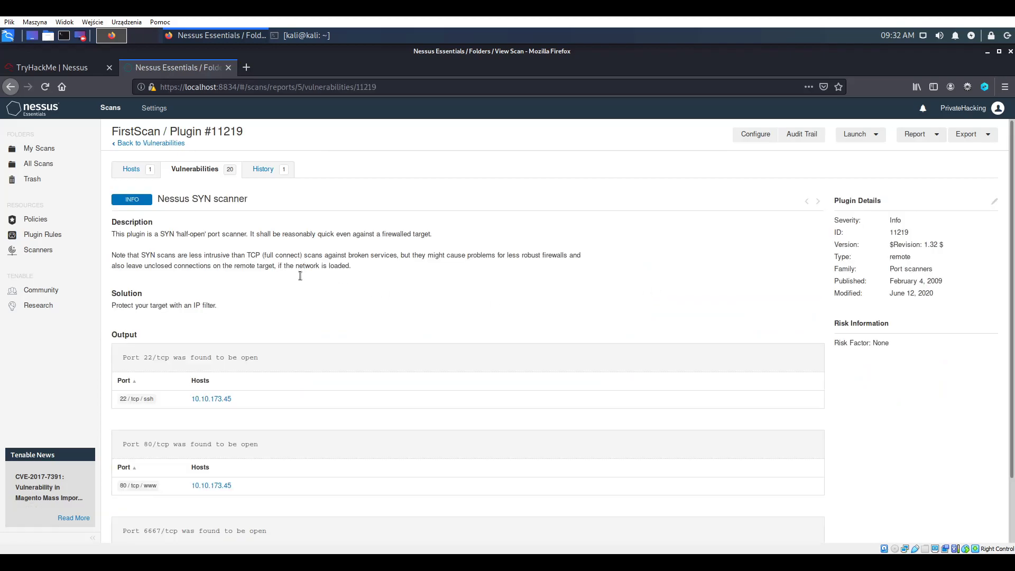
scroll(297, 326, "down", 3)
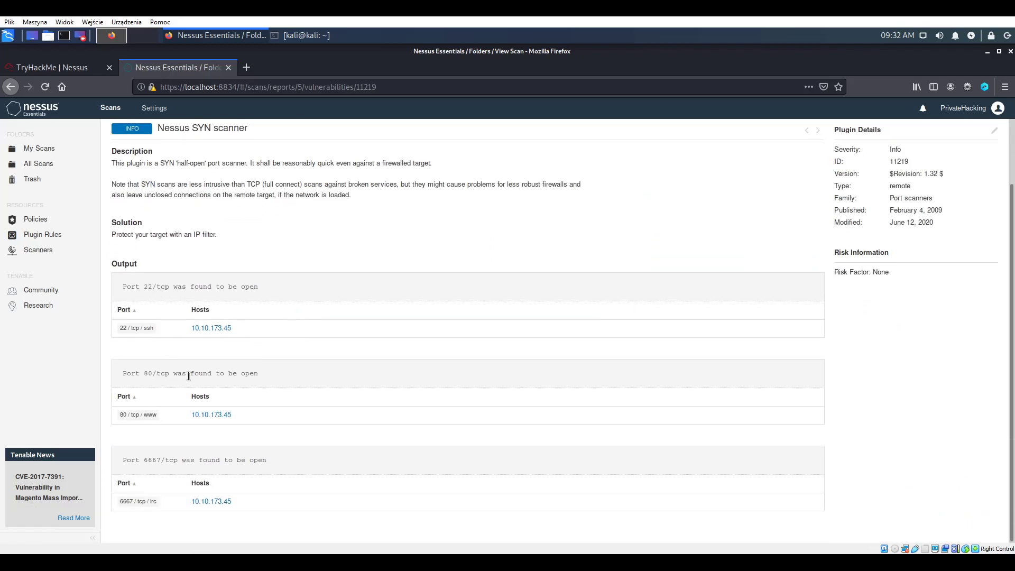
left_click_drag(140, 459, 162, 460)
Copy the plugin name from Nessus and submit "Nessus SYN scanner" as the answer to question 6 of Task 4 in TryHackMe.
left_click(51, 67)
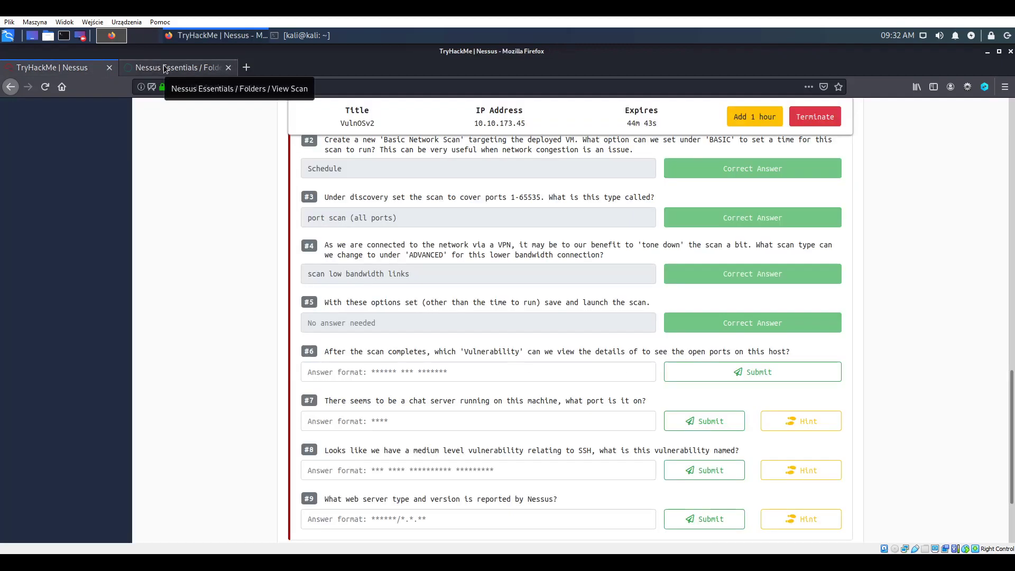
left_click(164, 67)
scroll(227, 285, "up", 3)
left_click_drag(246, 200, 156, 199)
left_click(244, 210)
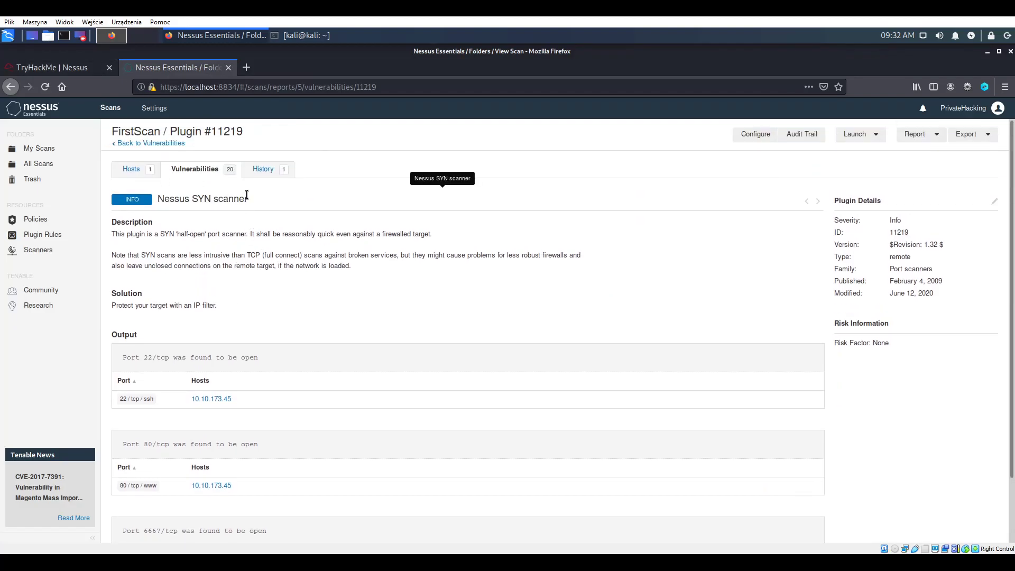
left_click_drag(247, 196, 166, 192)
key("ctrl+c")
left_click(88, 66)
left_click(374, 373)
key("ctrl+v")
key("Return")
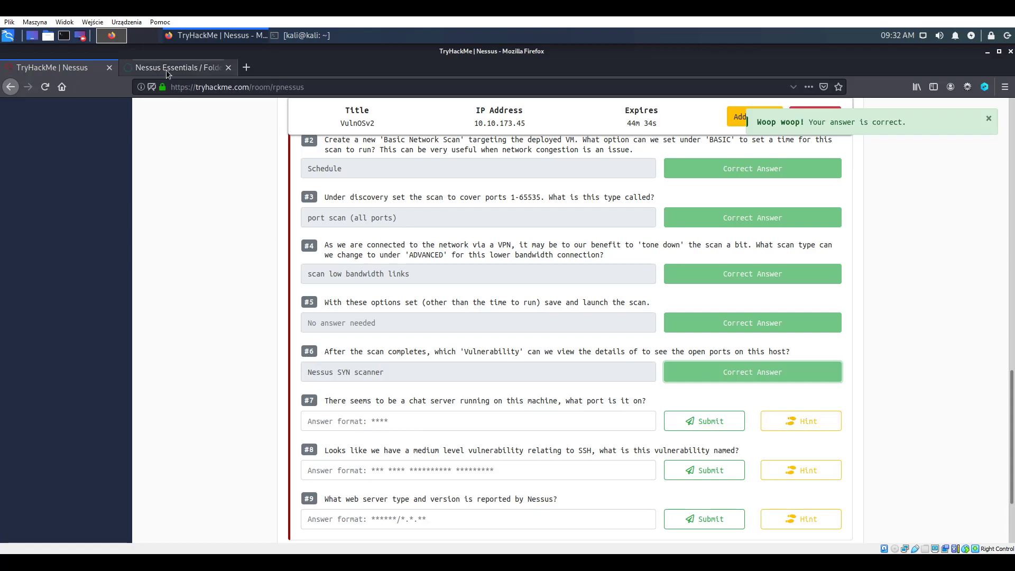
Copy the IRC port number from the SYN scanner output in Nessus and submit 6667 for question 7 in TryHackMe.
left_click(166, 70)
scroll(251, 403, "down", 3)
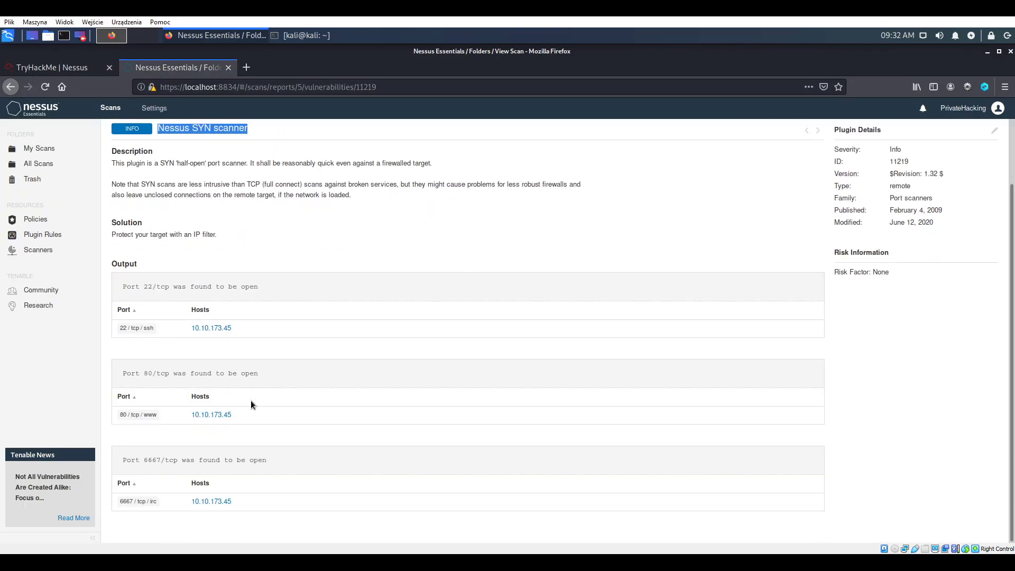
left_click(51, 68)
left_click(185, 67)
left_click_drag(163, 459, 143, 460)
key("ctrl+c")
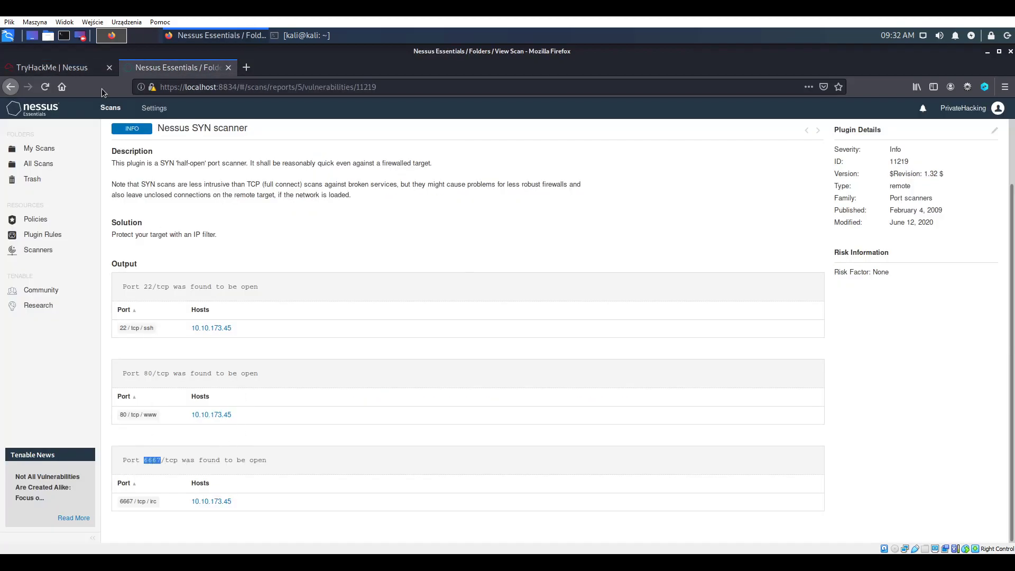
key("ctrl+Tab")
left_click(571, 422)
key("ctrl+v")
left_click(704, 421)
scroll(413, 352, "down", 3)
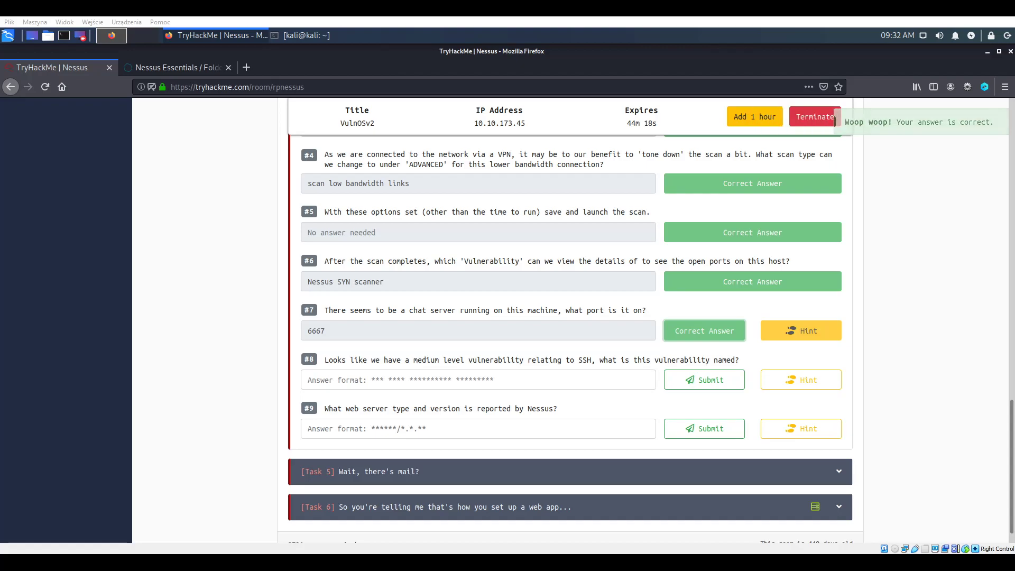
Open the Misc. family SSH (Multiple Issues) group in Nessus and compare its medium-severity entry with question 8 in TryHackMe.
left_click(174, 67)
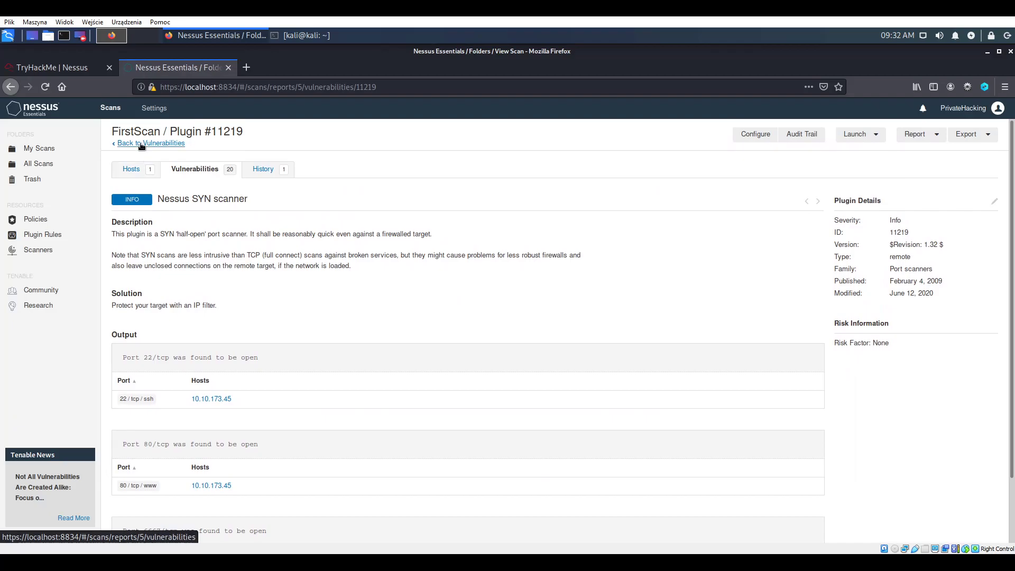
left_click(141, 144)
left_click(270, 245)
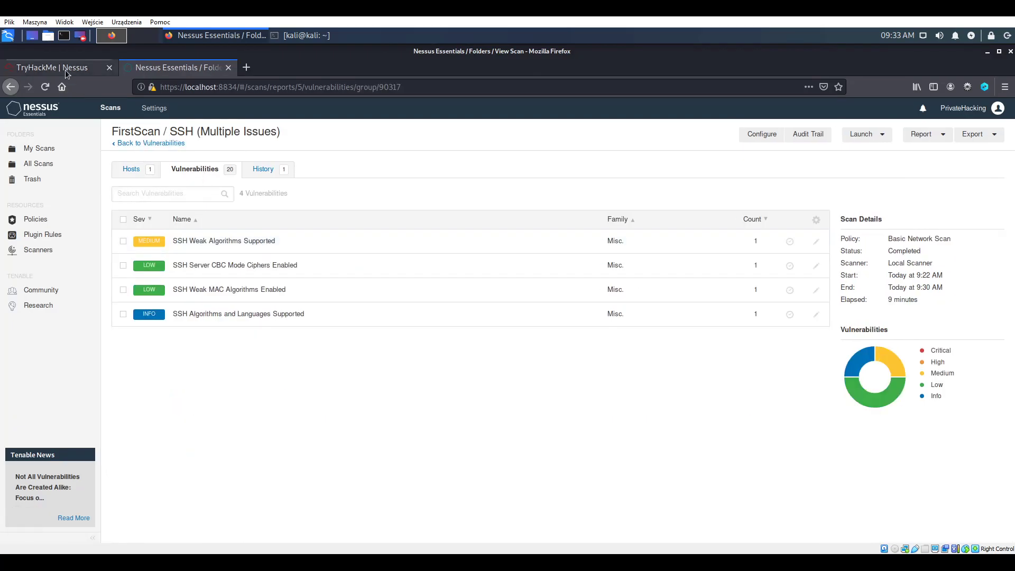
left_click(52, 67)
left_click(192, 69)
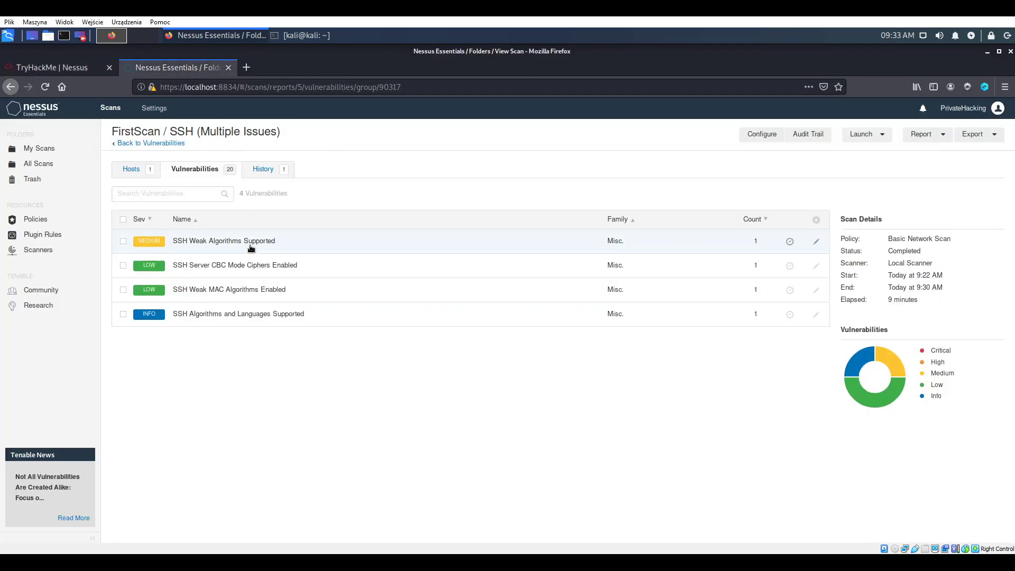
left_click(112, 68)
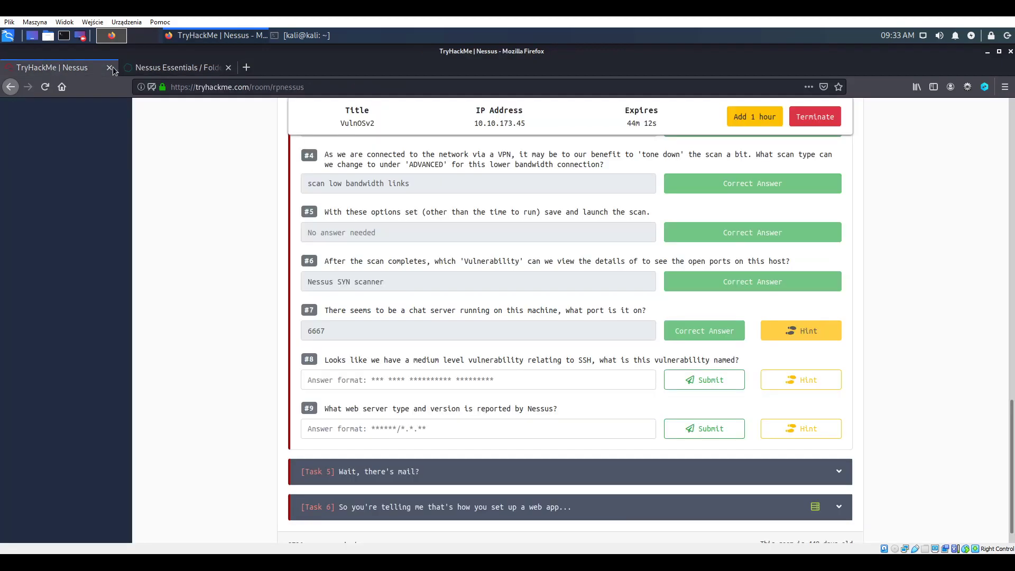
left_click(176, 67)
Copy the medium-severity SSH vulnerability's name from its details and submit "SSH Weak Algorithms Supported" for question 8 in TryHackMe.
left_click(271, 248)
left_click_drag(297, 199, 162, 199)
key("ctrl+c")
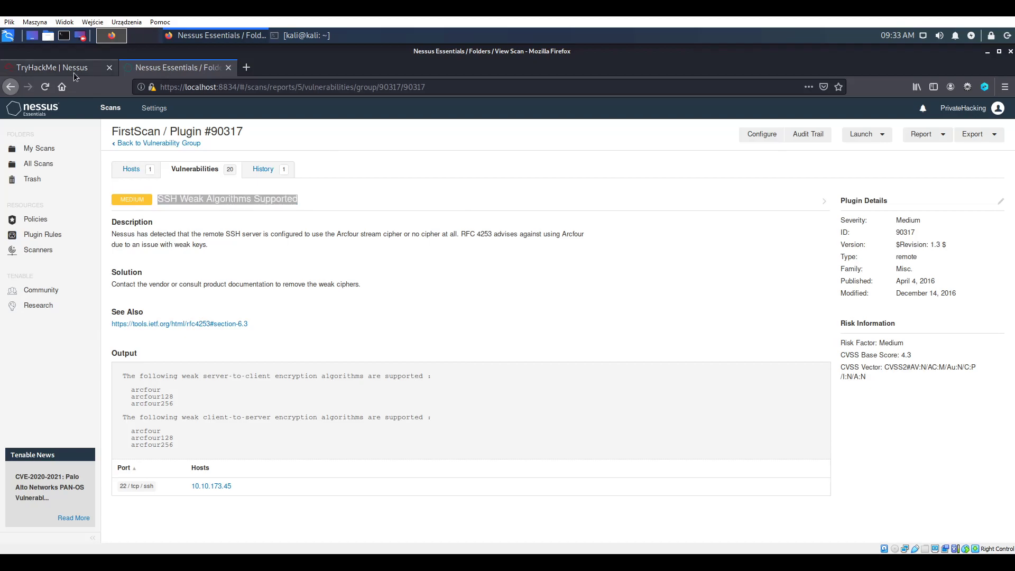
left_click(73, 70)
left_click(608, 380)
key("ctrl+v")
left_click(680, 380)
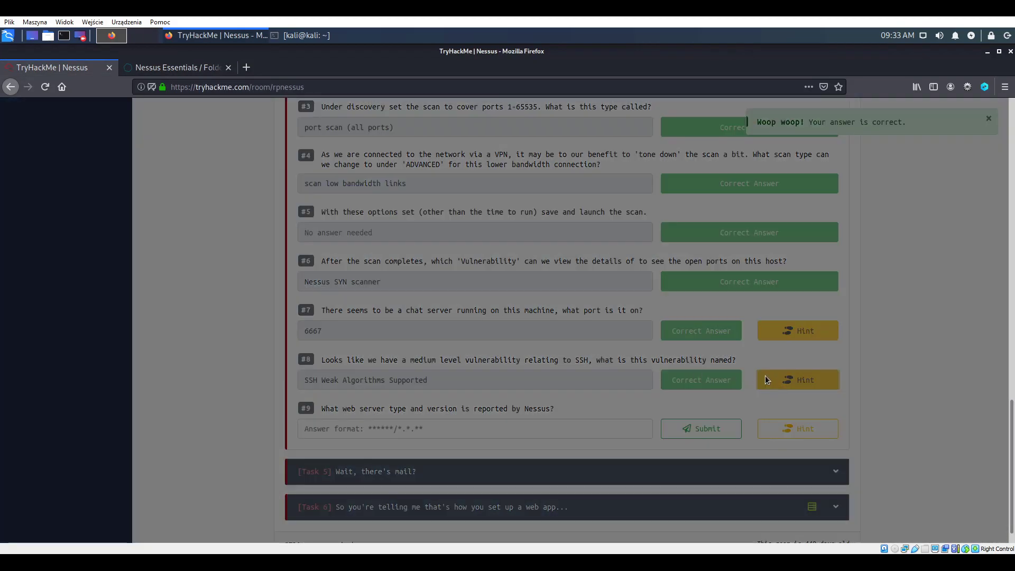
left_click(606, 195)
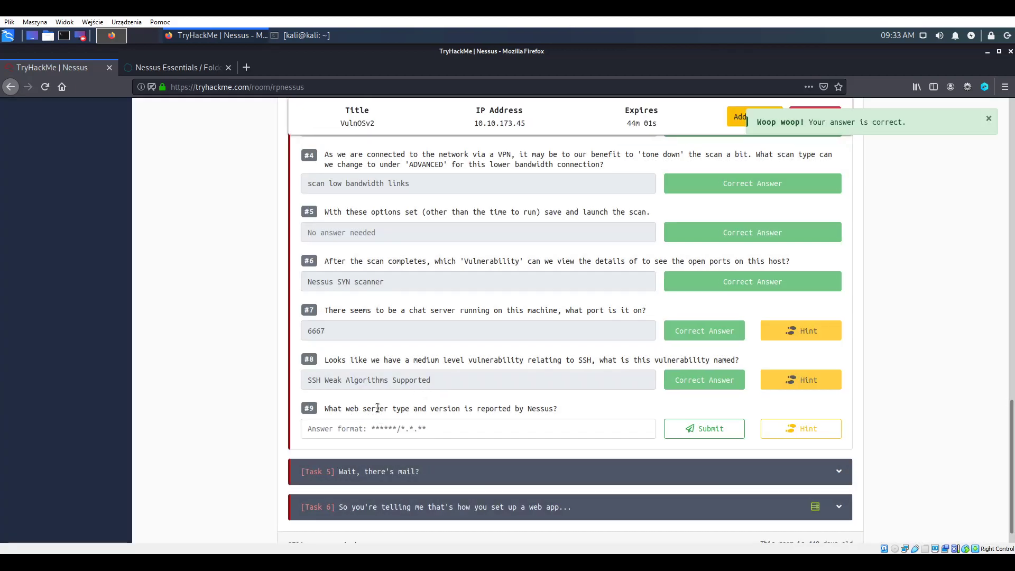
Examine the Device Type entry in FirstScan's vulnerabilities in Nessus for web server information and return to the vulnerability list.
left_click(197, 68)
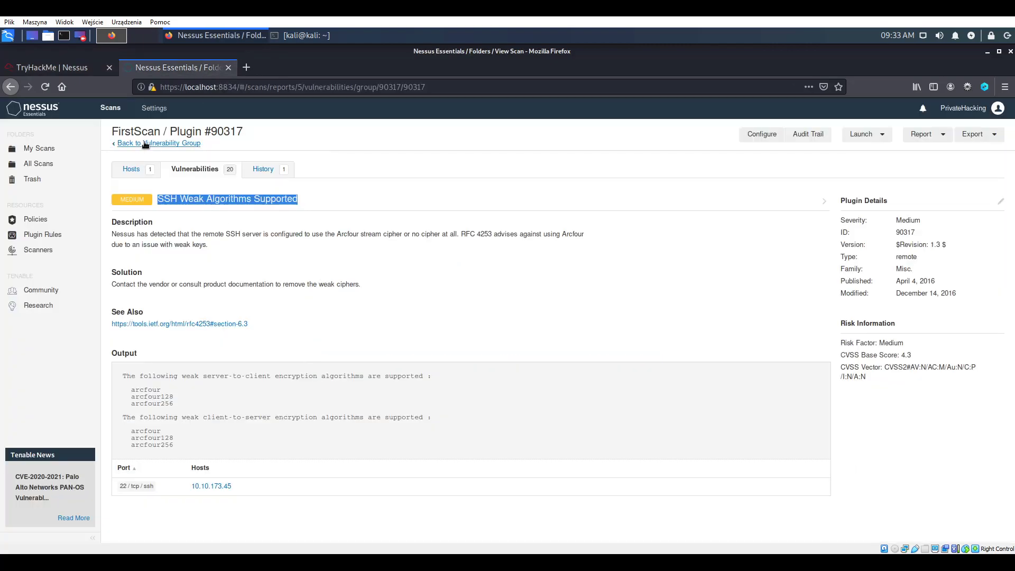
left_click(169, 143)
left_click(194, 169)
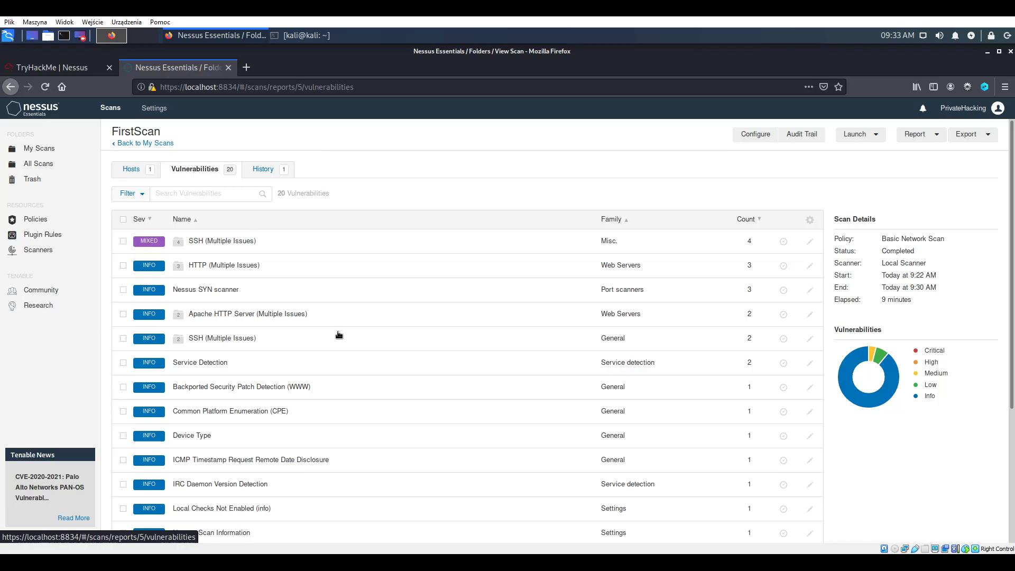
left_click(421, 431)
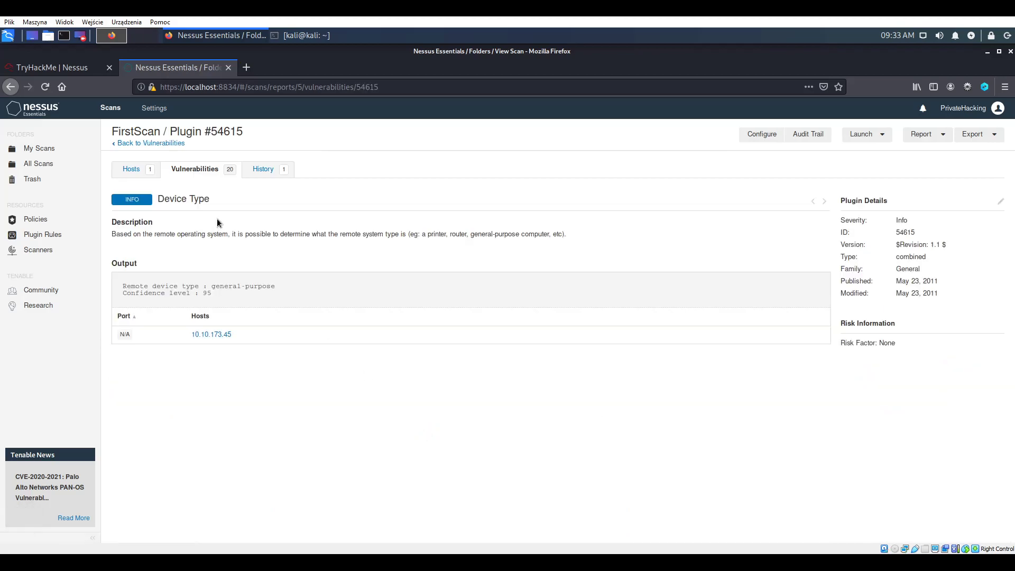
left_click(195, 170)
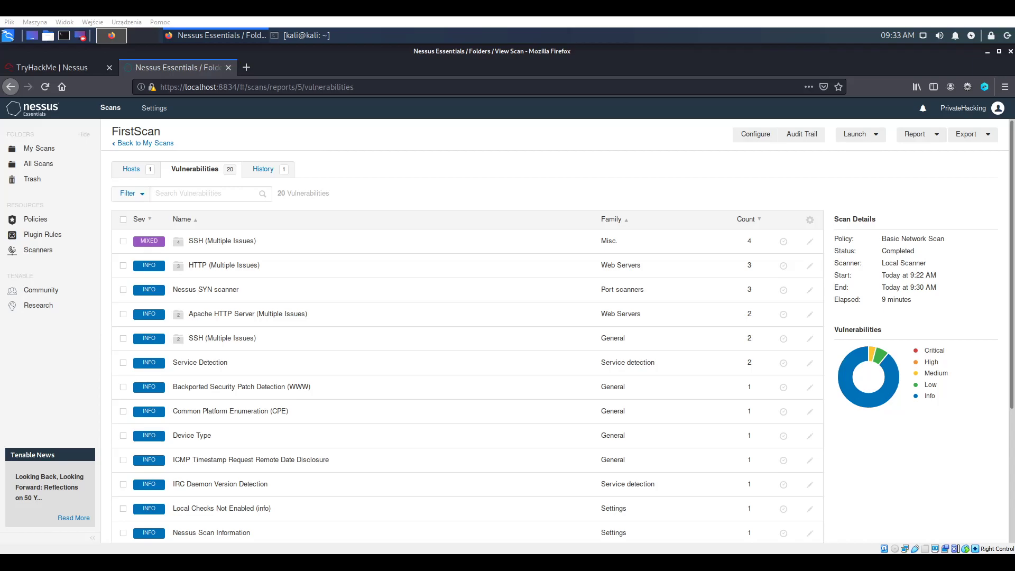
Find and open the Apache HTTP Server (Multiple Issues) group among FirstScan's vulnerabilities in Nessus.
scroll(37, 306, "down", 3)
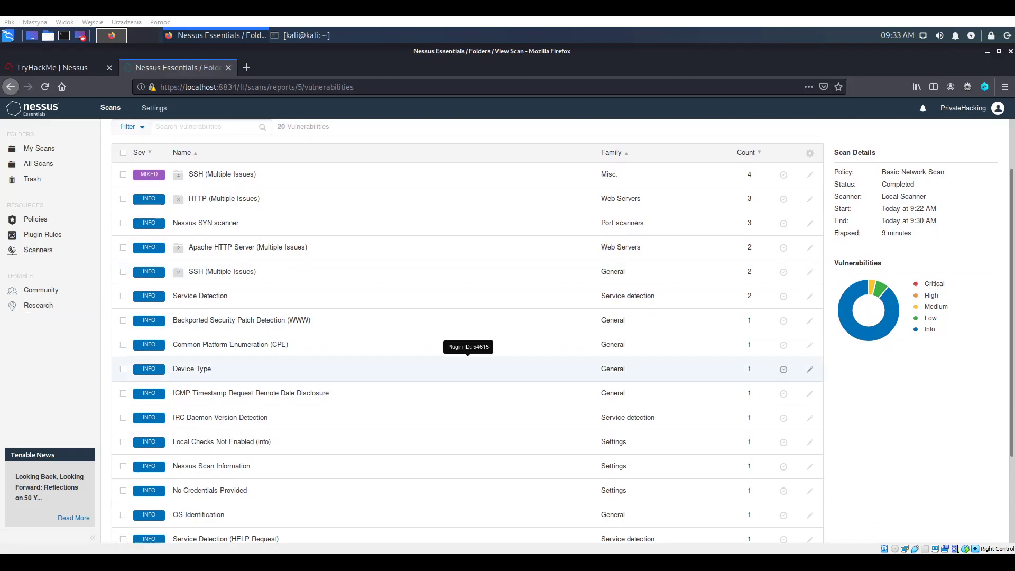
scroll(468, 370, "down", 5)
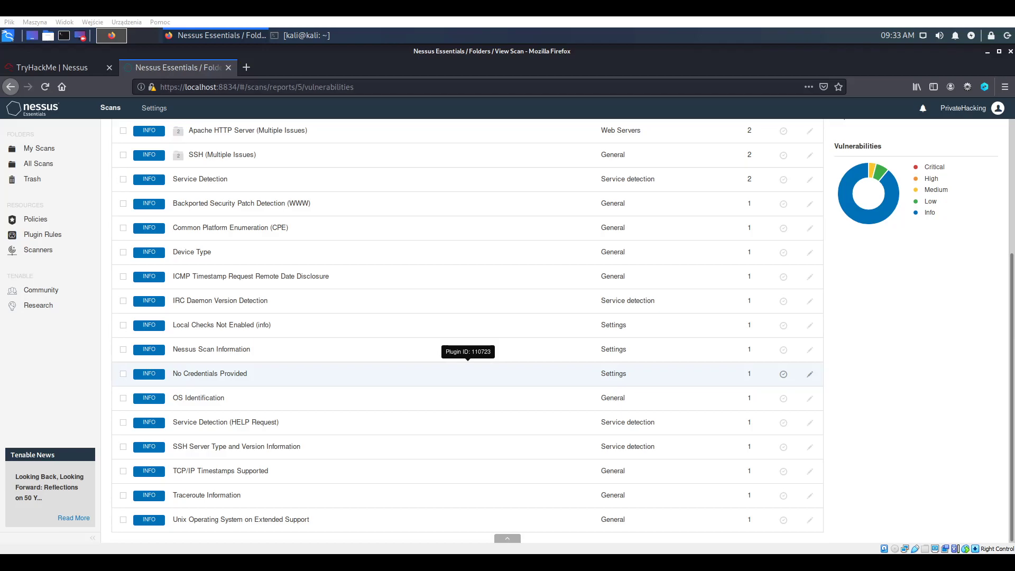
scroll(467, 370, "up", 5)
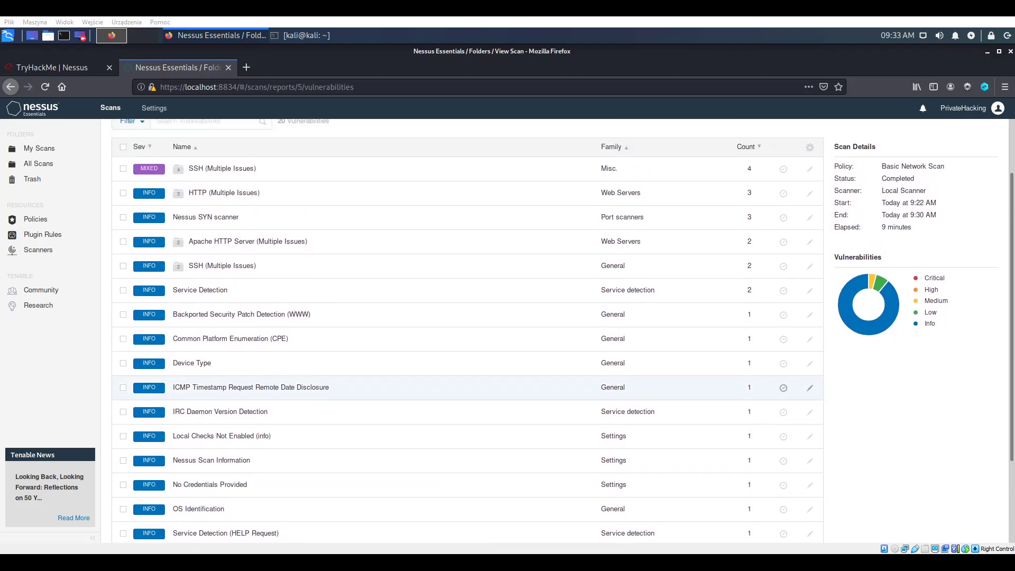
left_click(305, 240)
left_click(203, 174)
left_click(283, 315)
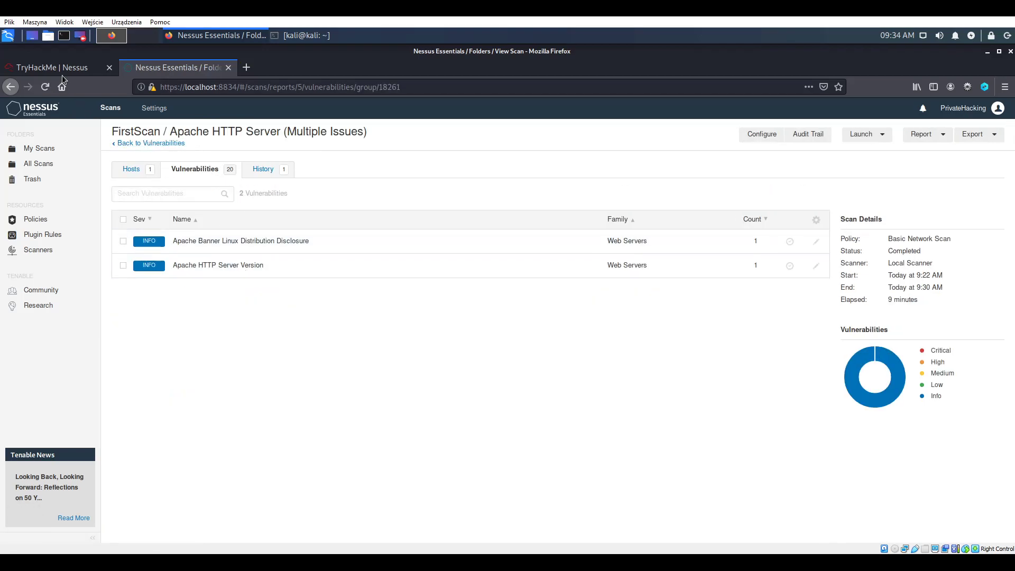
left_click(69, 68)
left_click(191, 69)
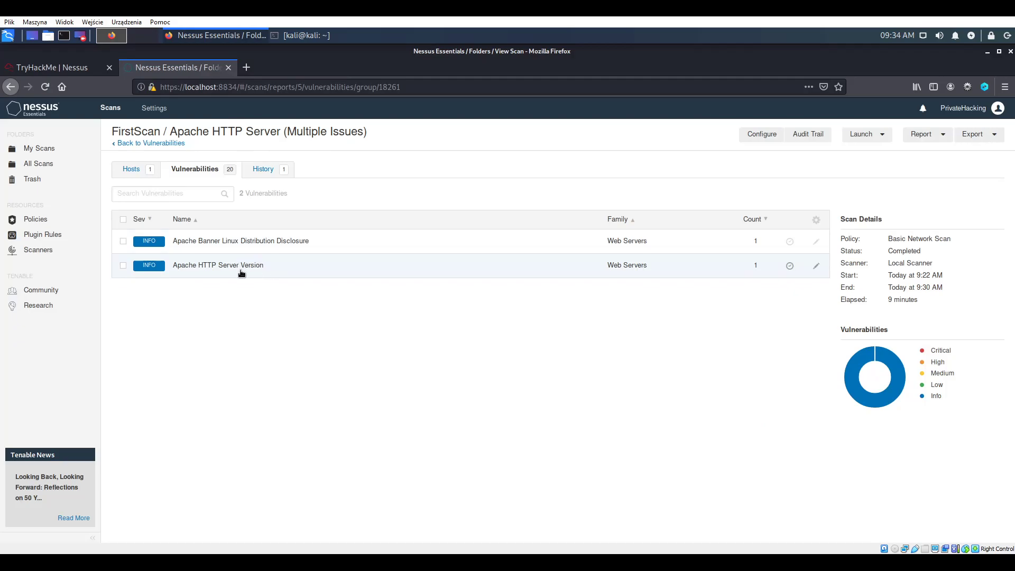
Open the Apache HTTP Server Version details and compare them with the answer format of question 9 in TryHackMe.
left_click(241, 271)
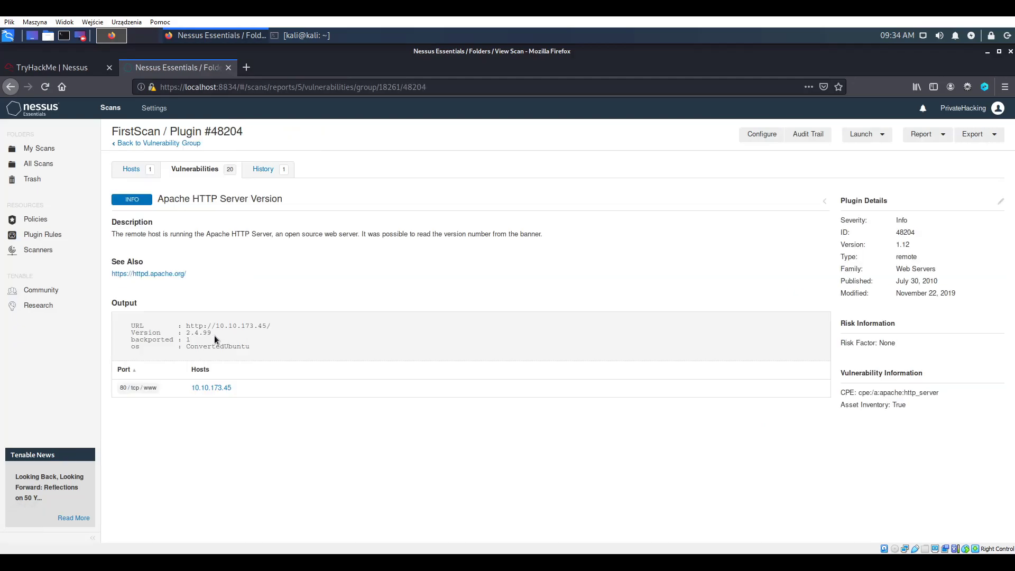
left_click(67, 67)
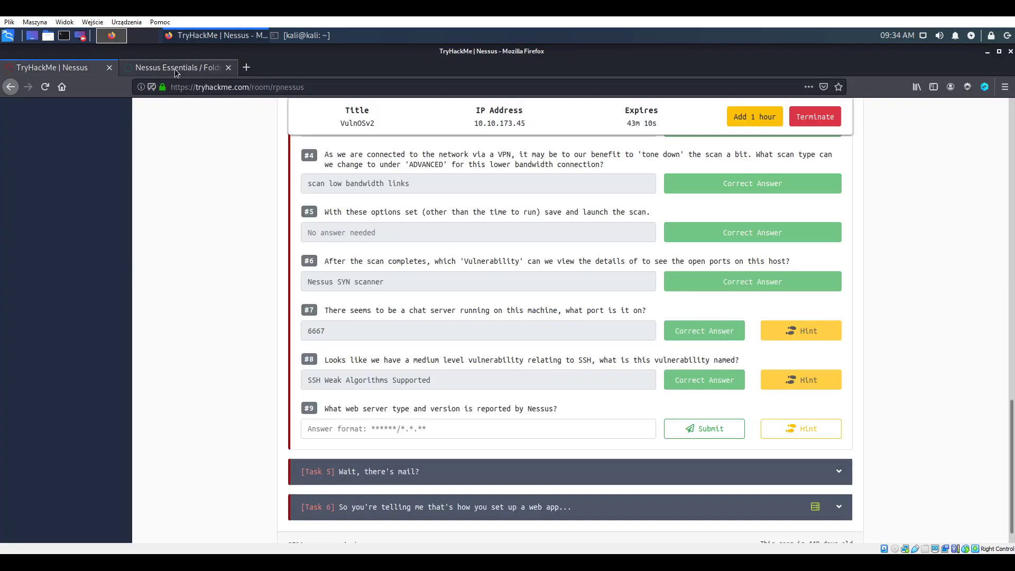
left_click(175, 69)
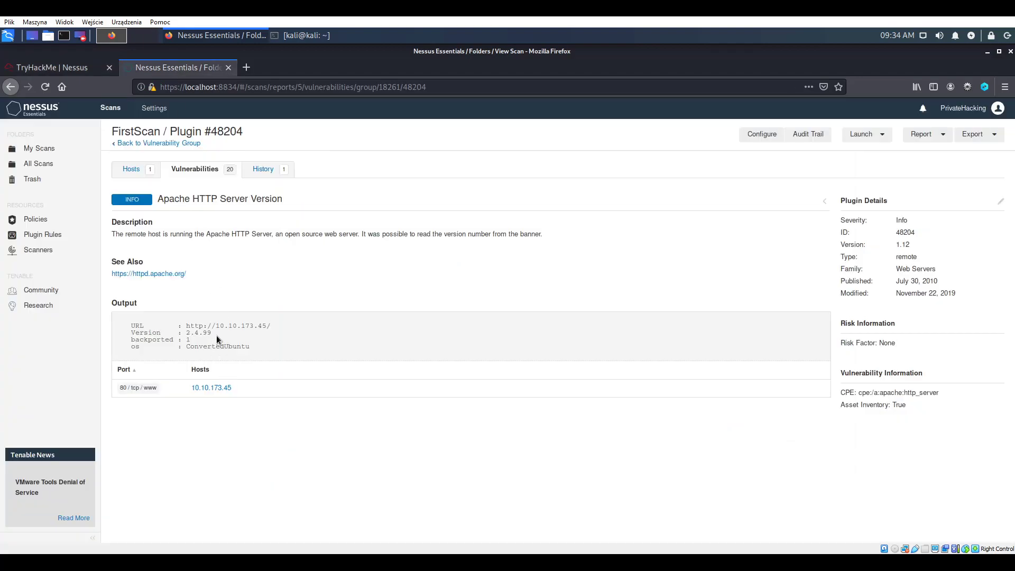
Copy the Apache version number from the plugin output and submit "apache/2.4.99" for question 9 in TryHackMe.
left_click_drag(215, 332, 186, 333)
key("ctrl+c")
left_click(58, 67)
left_click(345, 428)
type("apache/")
key("ctrl+v")
key("Return")
scroll(370, 439, "down", 1)
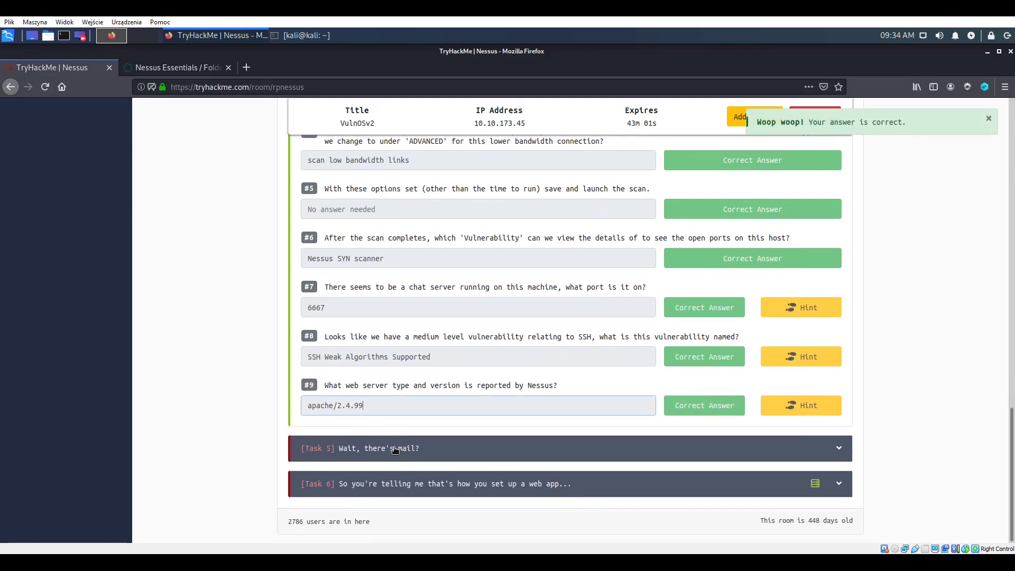
Expand Task 5 and read its linked SiteGround article on Google SMTP server settings in a separate browser tab.
left_click(398, 453)
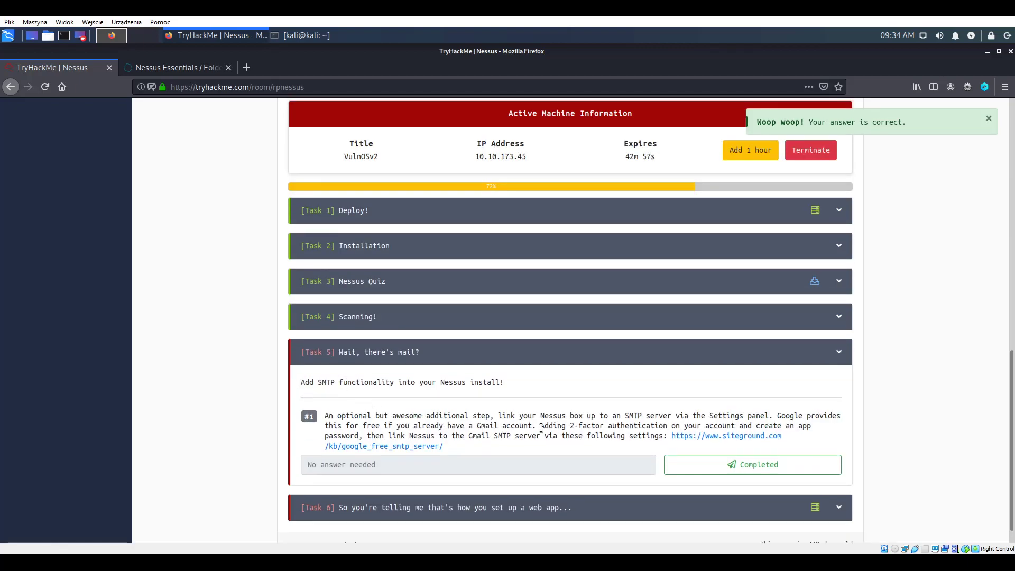
right_click(680, 435)
left_click(729, 297)
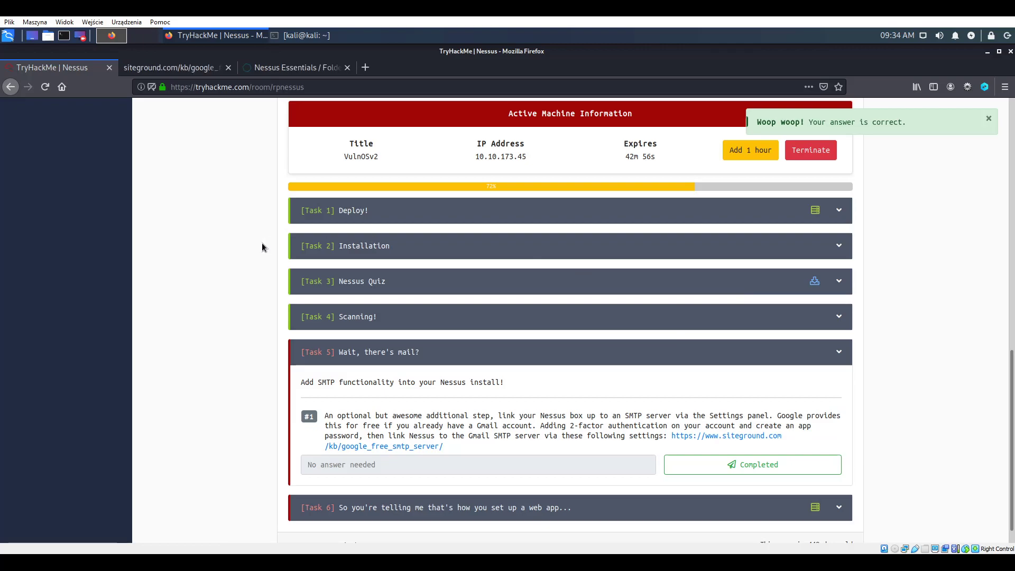
left_click(149, 65)
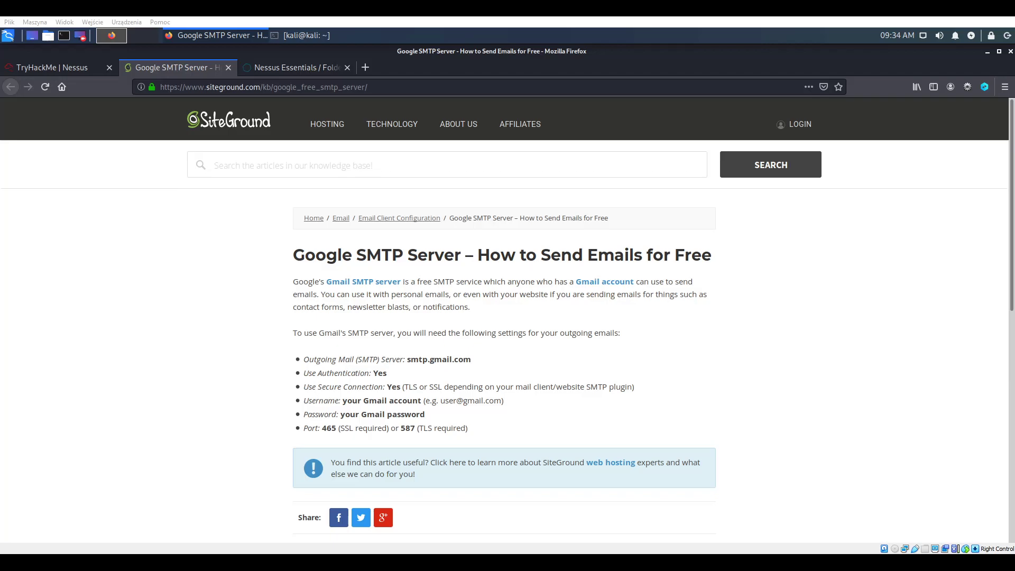
key("ctrl+Page_Up")
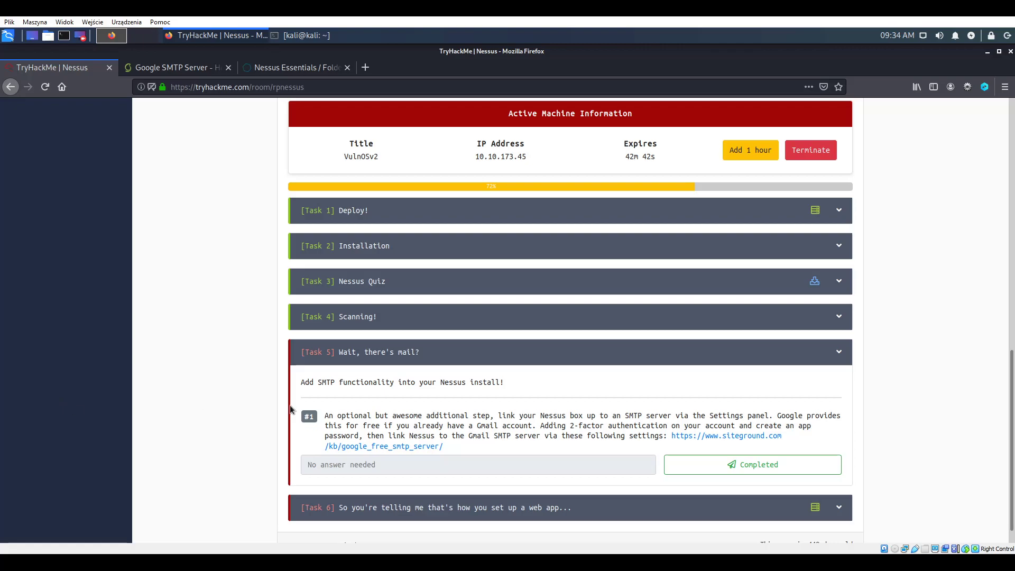
left_click(165, 65)
scroll(193, 332, "down", 3)
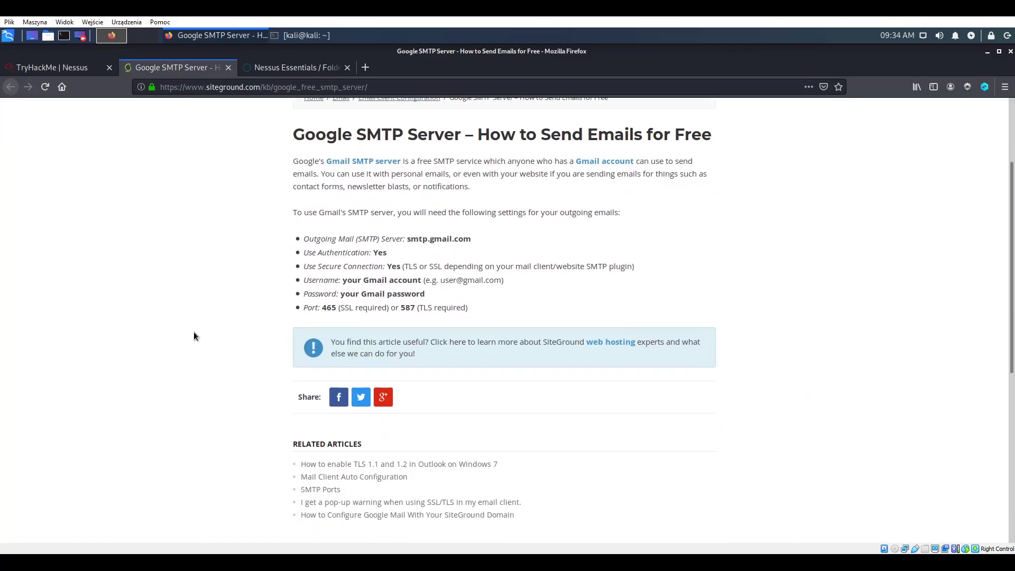
scroll(186, 338, "down", 2)
scroll(186, 339, "up", 3)
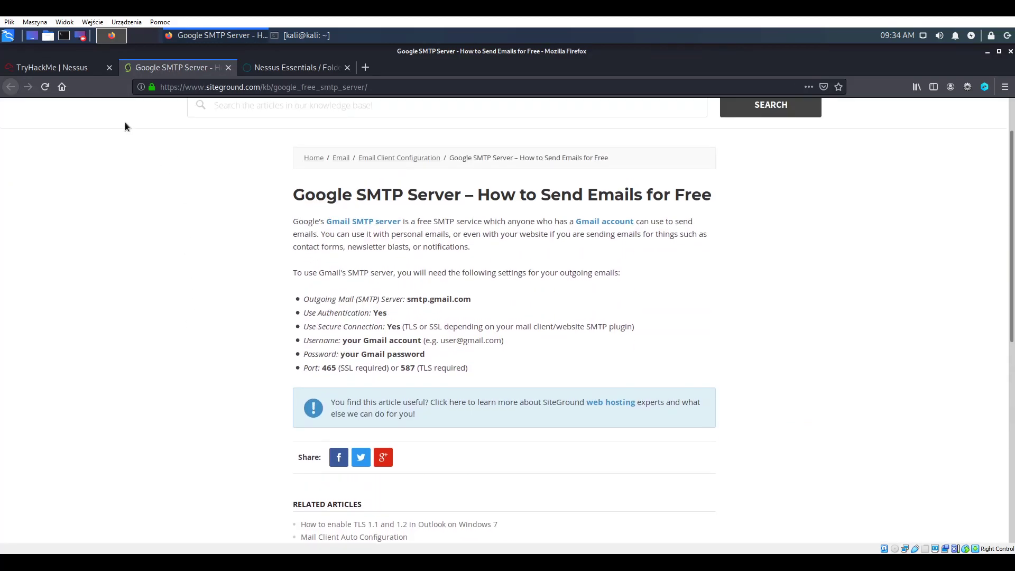
Close the SiteGround article and mark the Task 5 question as completed in TryHackMe.
left_click(65, 70)
left_click(228, 67)
left_click(759, 464)
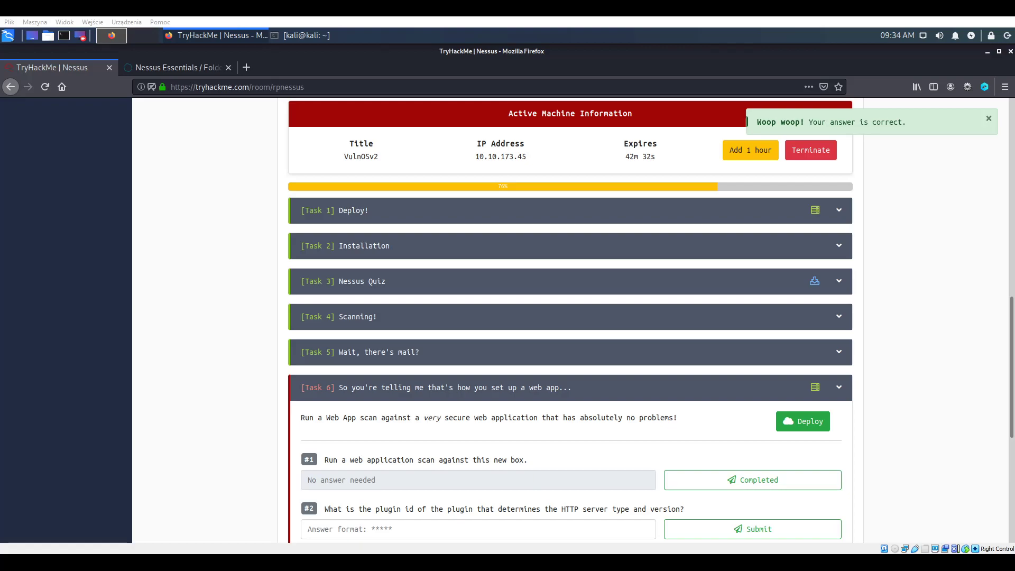
Terminate the VulnOSv2 machine, deploy the Task 6 machine and mark question 1 of Task 6 as completed.
left_click(810, 150)
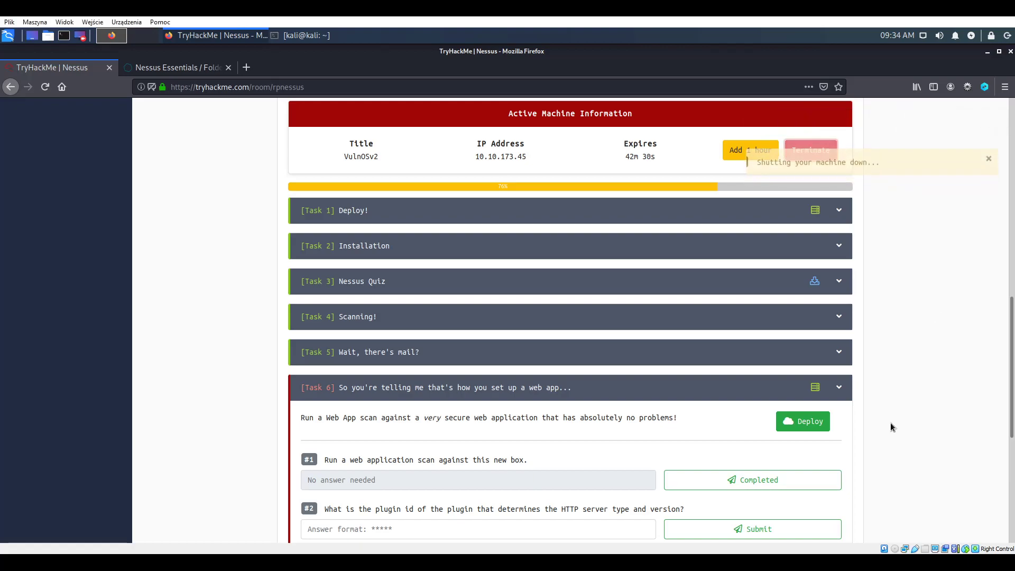
left_click(802, 339)
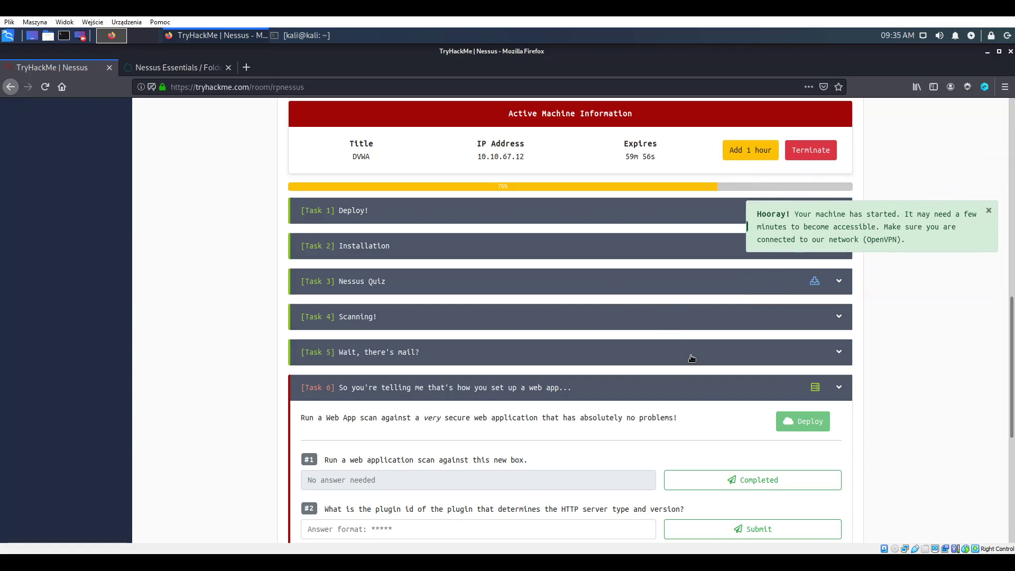
left_click(753, 488)
scroll(483, 409, "down", 2)
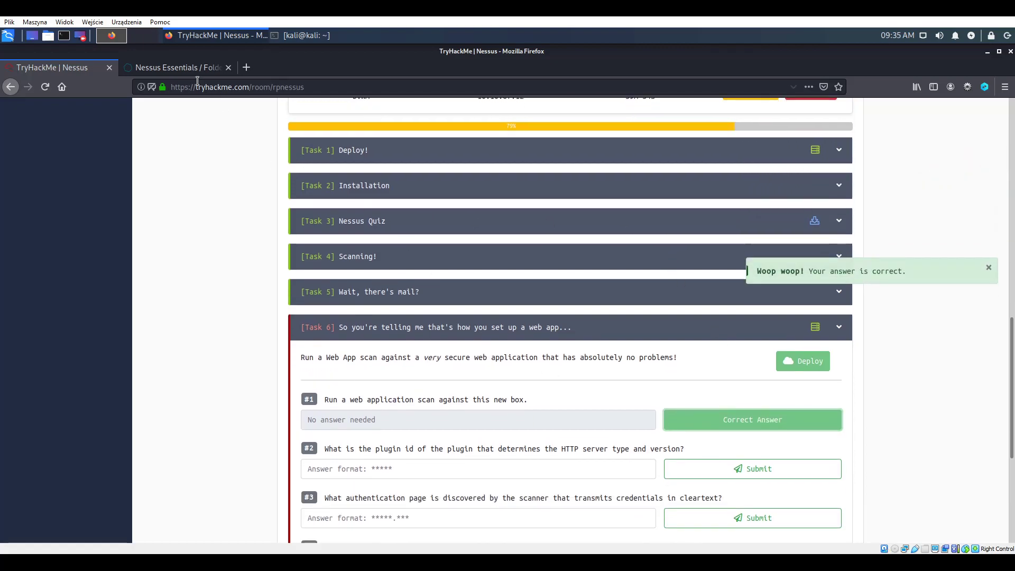
Delete the host 10.10.173.45 from FirstScan's hosts in Nessus.
left_click(190, 69)
left_click(139, 170)
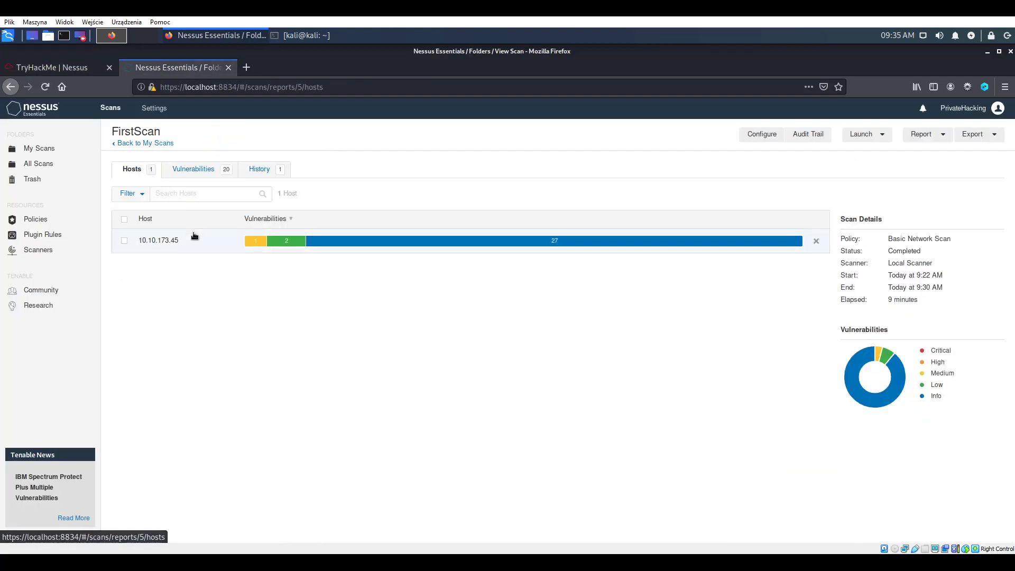
left_click(125, 241)
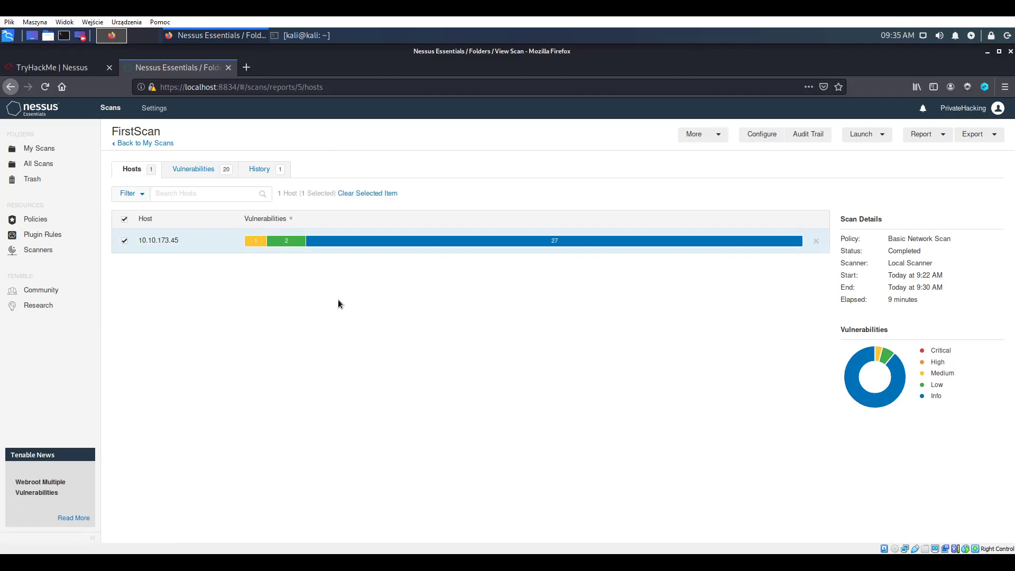
left_click(816, 241)
left_click(429, 354)
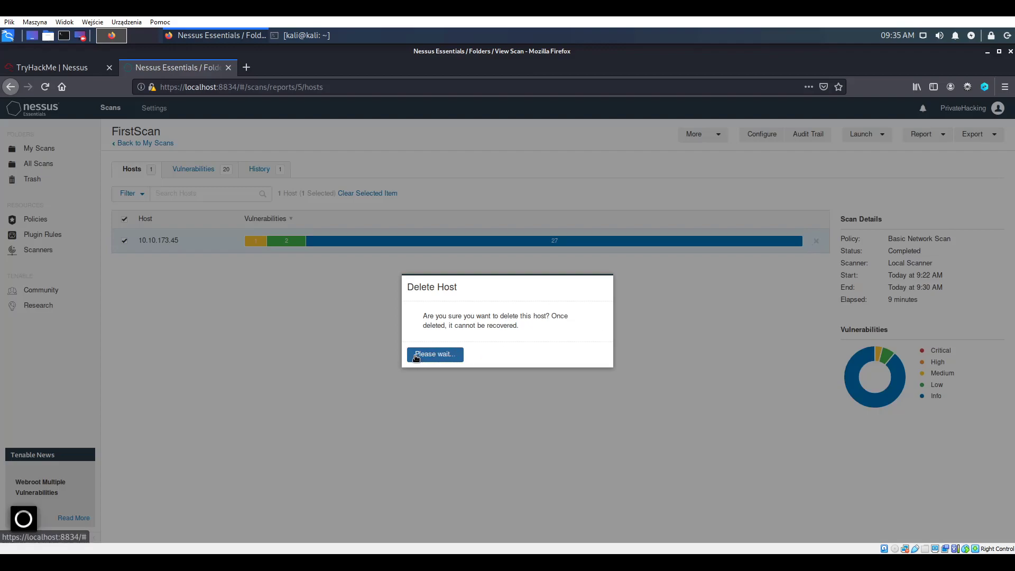
Create a Host Discovery scan named "Scan" with target 10.10.67.12, save it in My Scans and launch it.
left_click(39, 148)
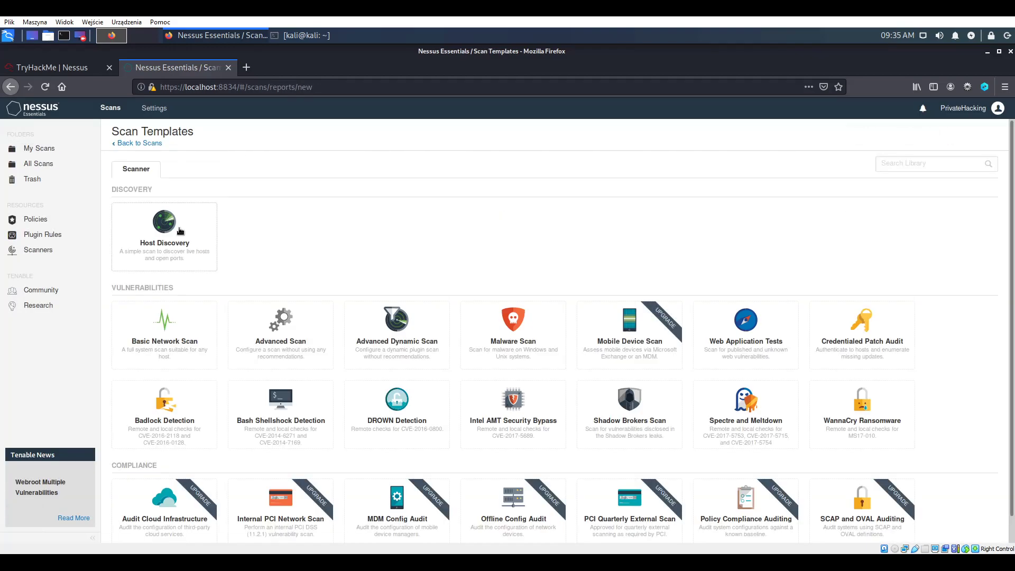
left_click(181, 231)
left_click(371, 306)
type("10.10.67.12")
left_click(349, 202)
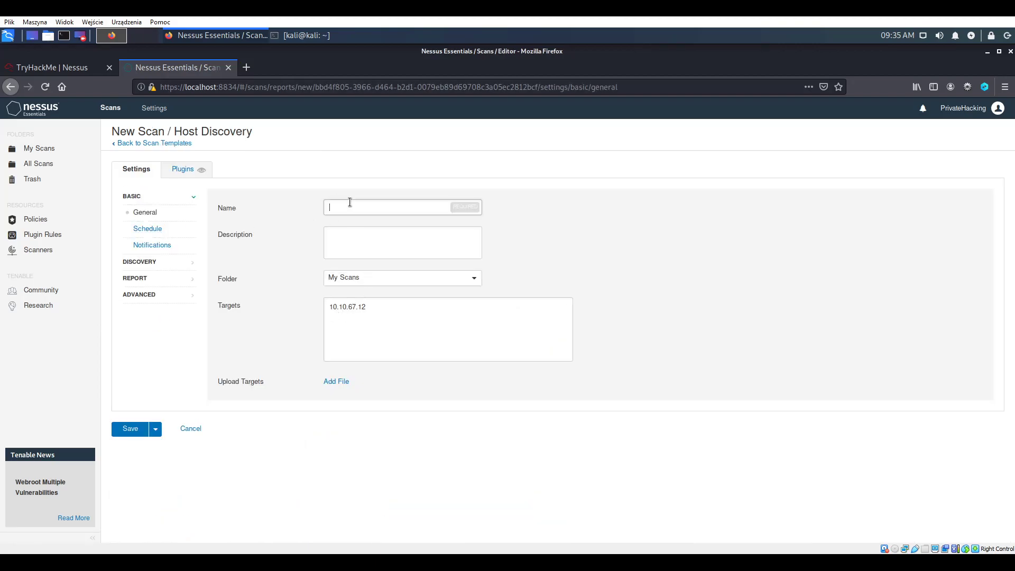
type("Scan")
left_click(127, 428)
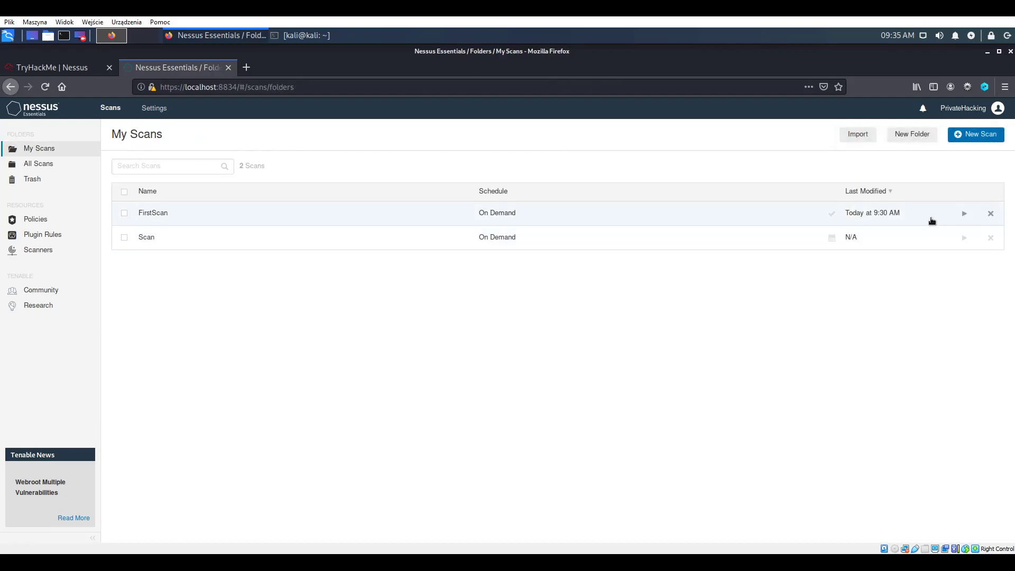
left_click(964, 238)
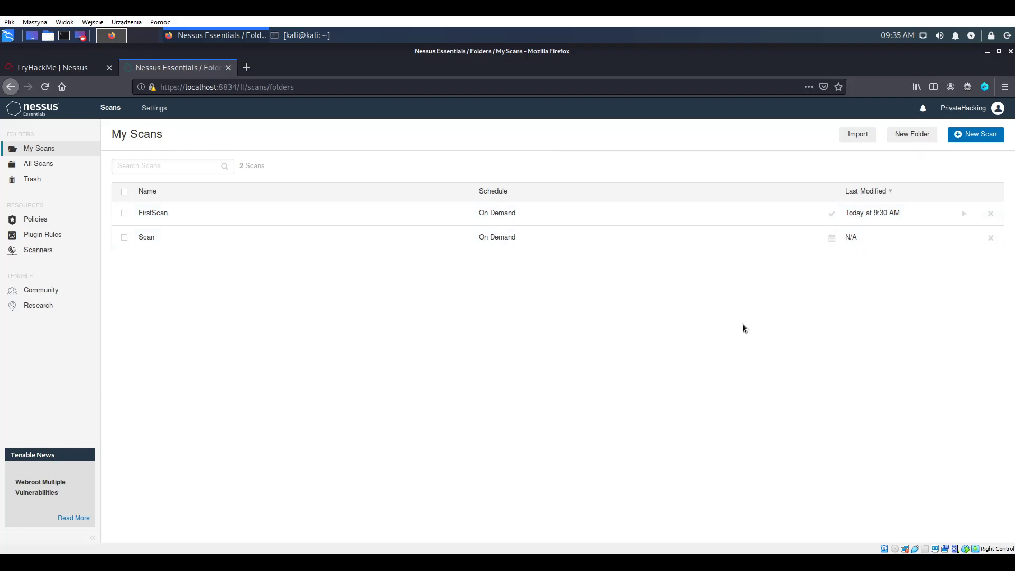
Read the remaining Task 6 questions in TryHackMe and return to the scan list in Nessus.
key("ctrl+Page_Up")
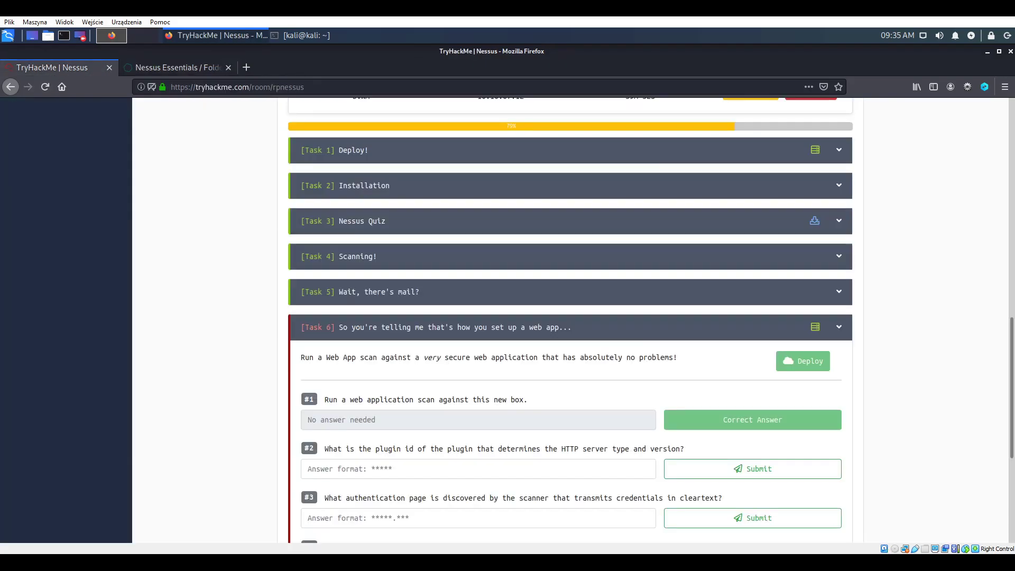
scroll(239, 410, "down", 3)
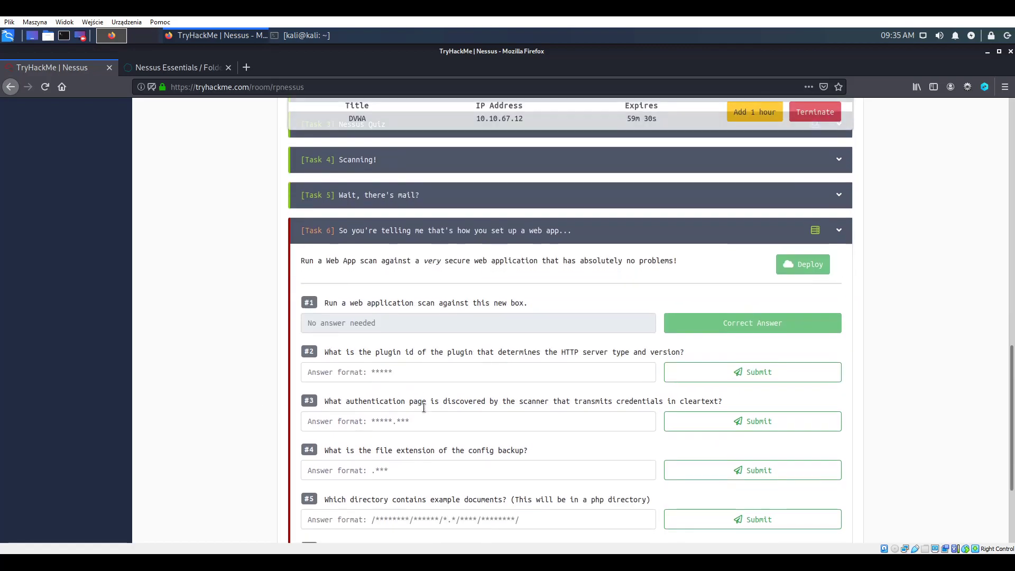
scroll(362, 417, "down", 1)
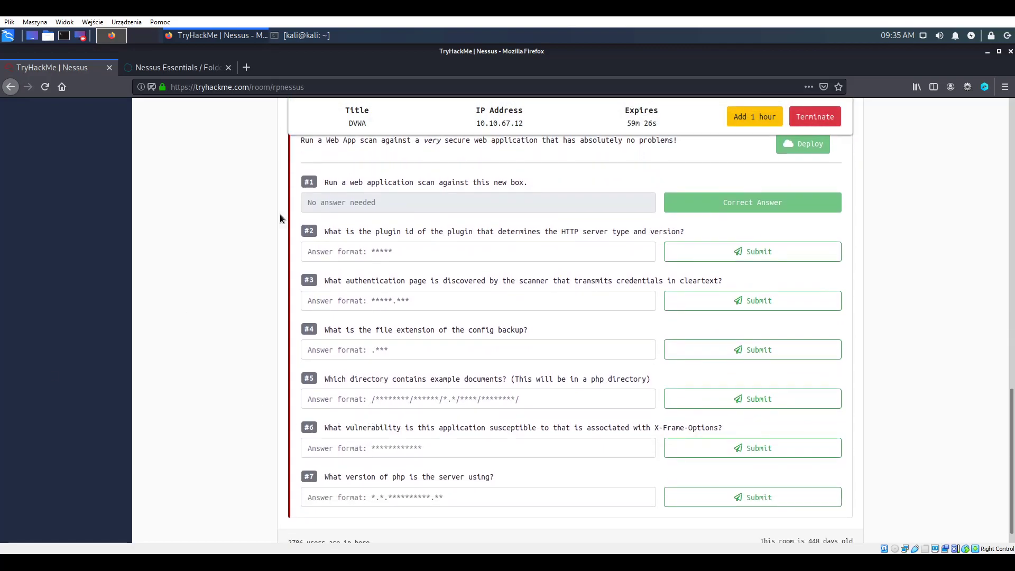
left_click(174, 67)
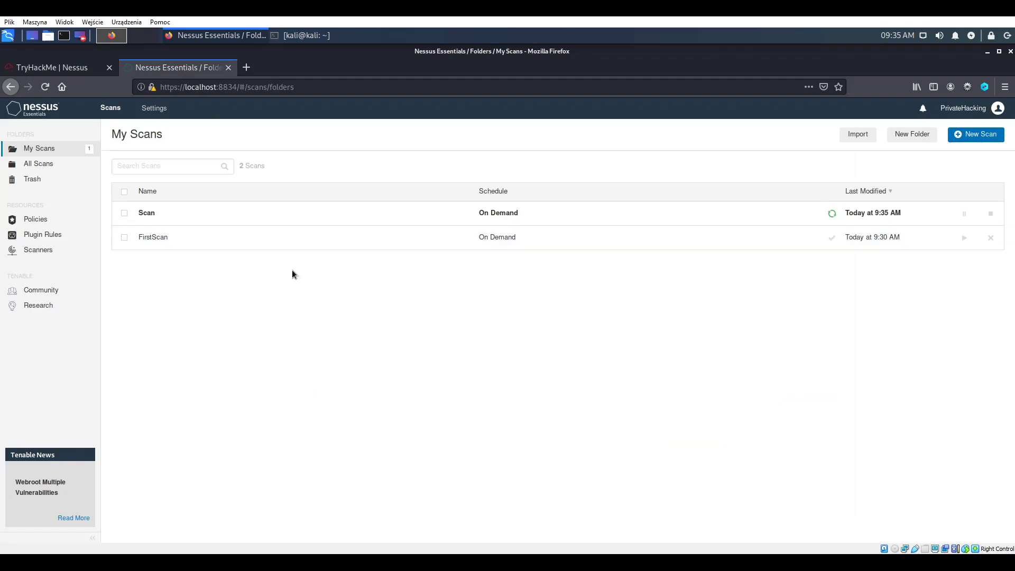
Examine the Host Discovery scan's results, compare them with Task 6 question 1 in TryHackMe, and return to My Scans in Nessus.
left_click(493, 210)
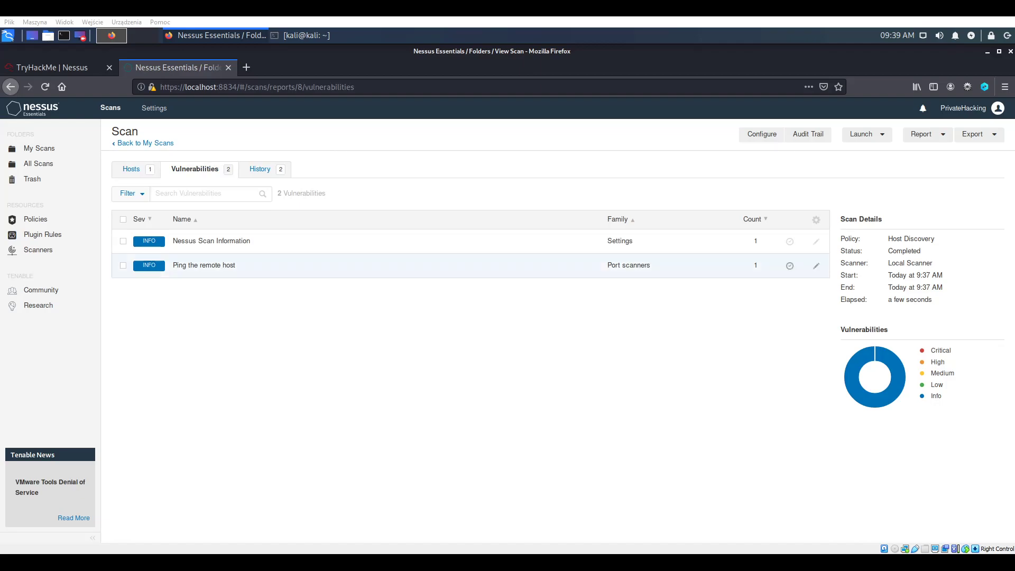
left_click(258, 168)
left_click(131, 170)
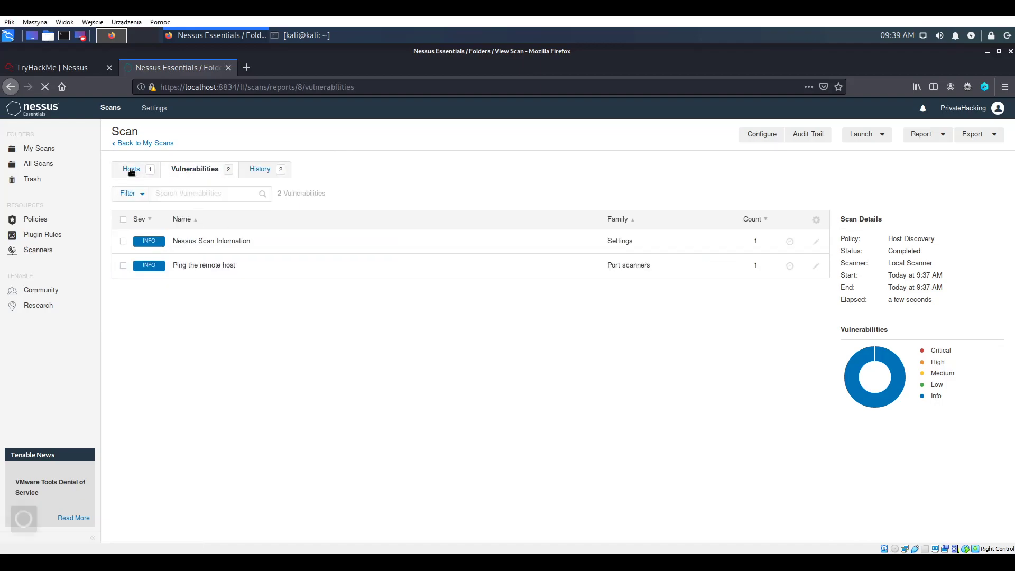
left_click(64, 68)
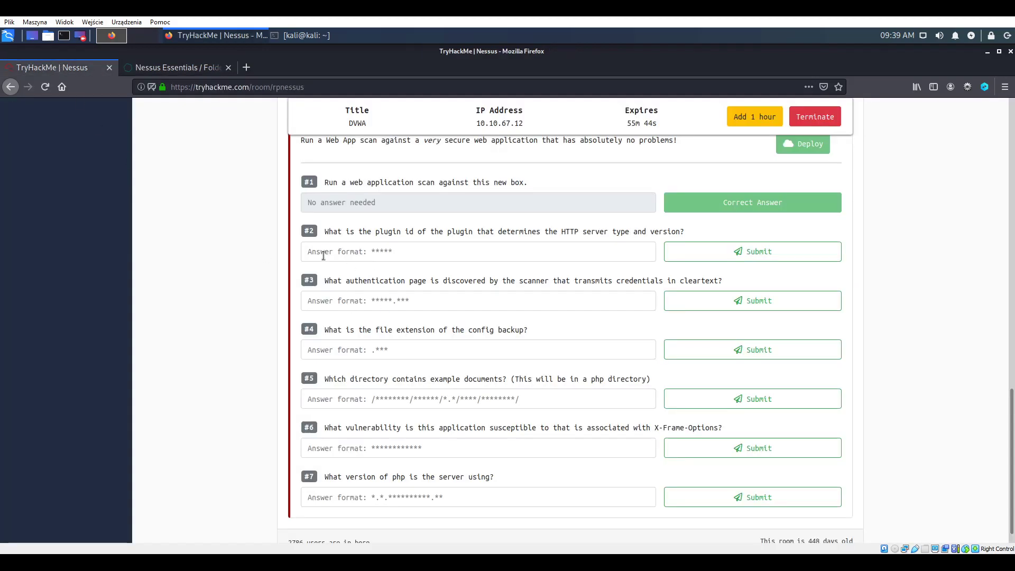
left_click_drag(348, 182, 414, 182)
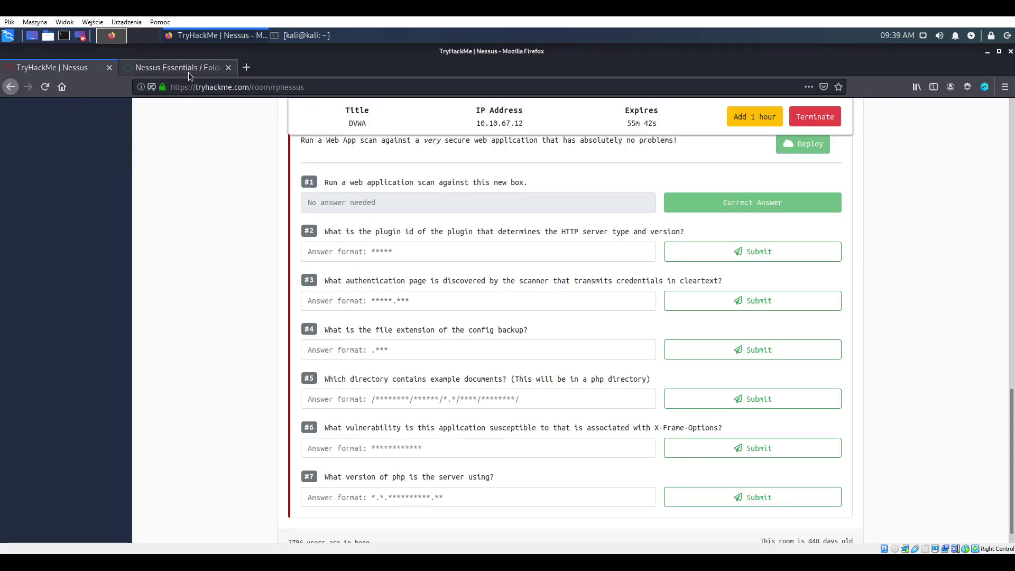
left_click(188, 72)
left_click(50, 150)
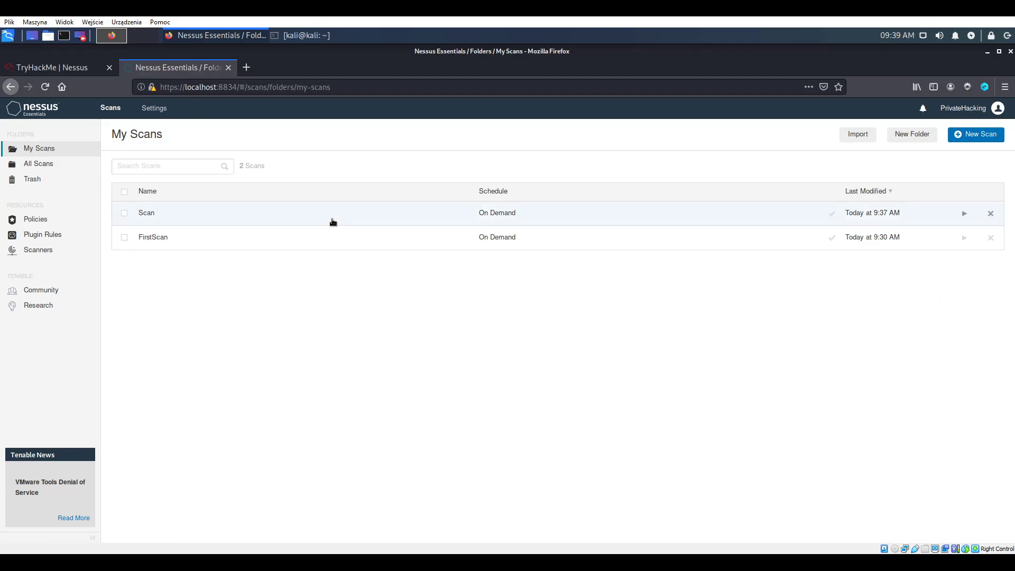
Create a Web Application Tests scan named "webappscan" with target 10.10.67.12, save it in My Scans and launch it.
left_click(976, 134)
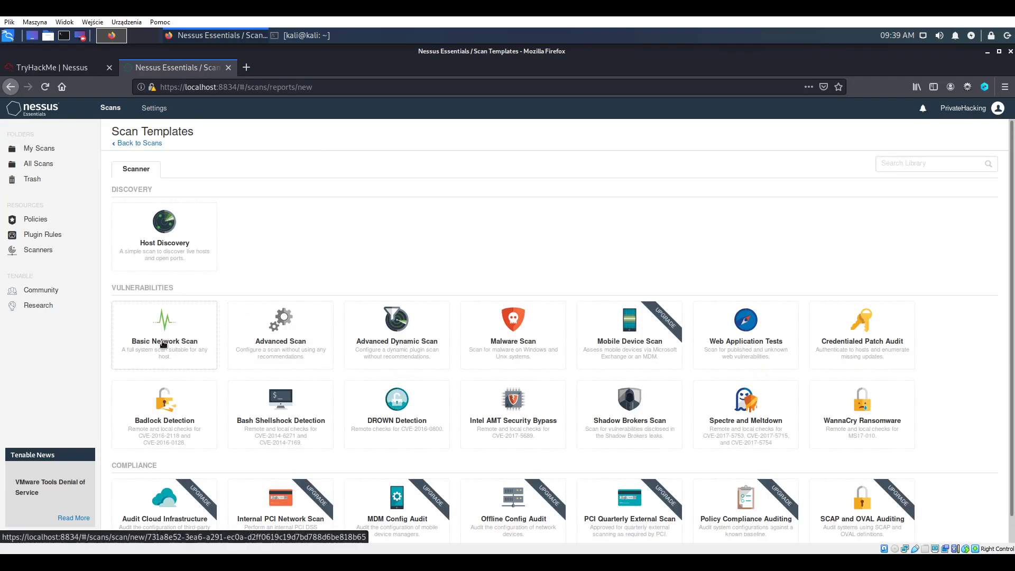
left_click(743, 335)
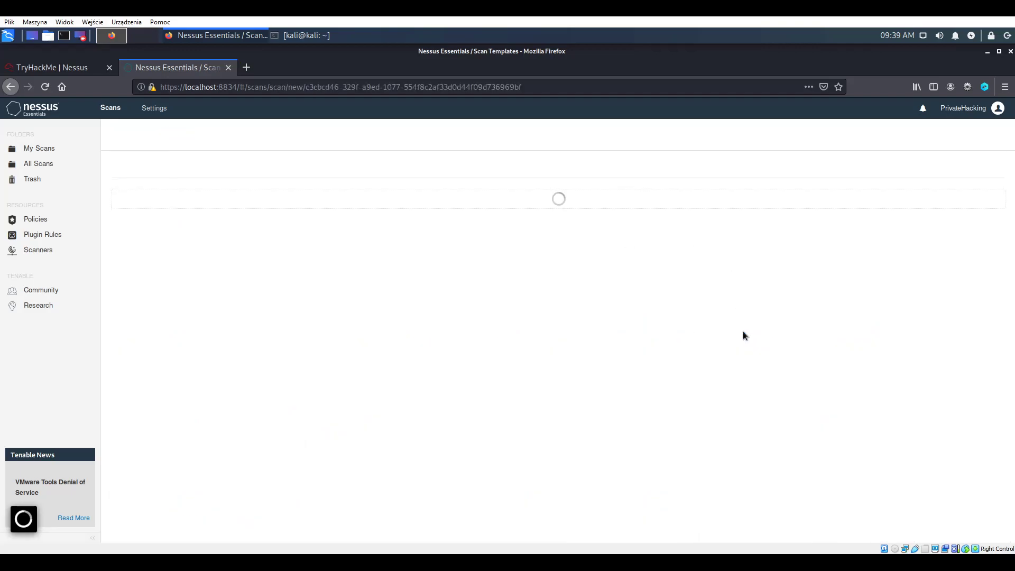
left_click(53, 67)
left_click_drag(476, 122, 523, 123)
key("ctrl+c")
left_click(178, 67)
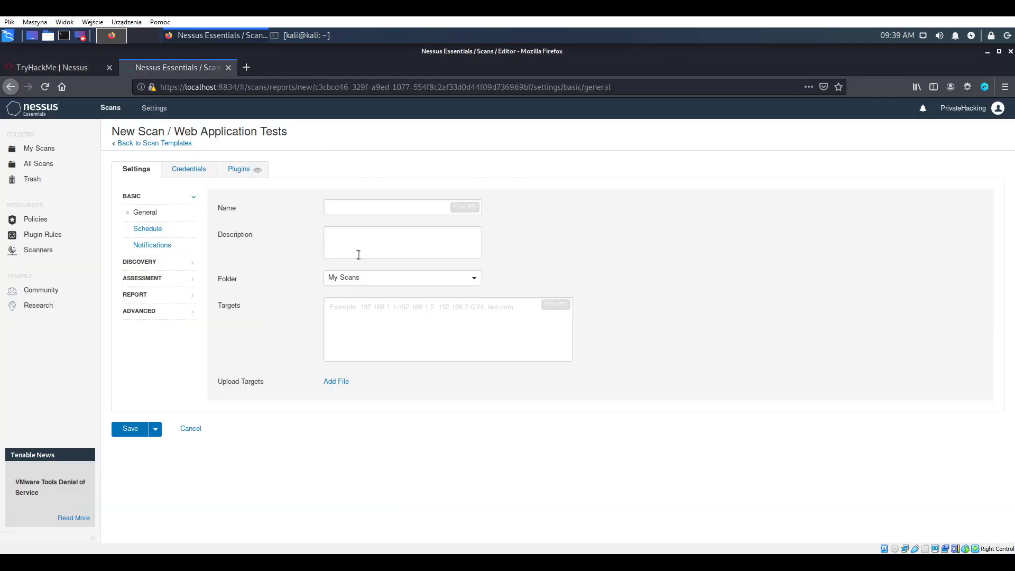
type("webappscan")
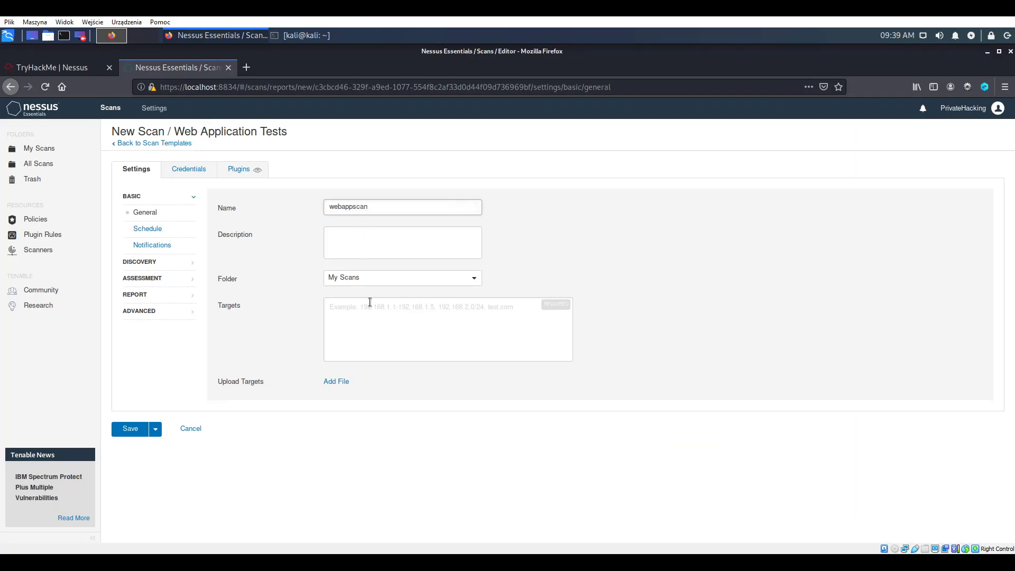
left_click(441, 299)
key("ctrl+v")
left_click(135, 427)
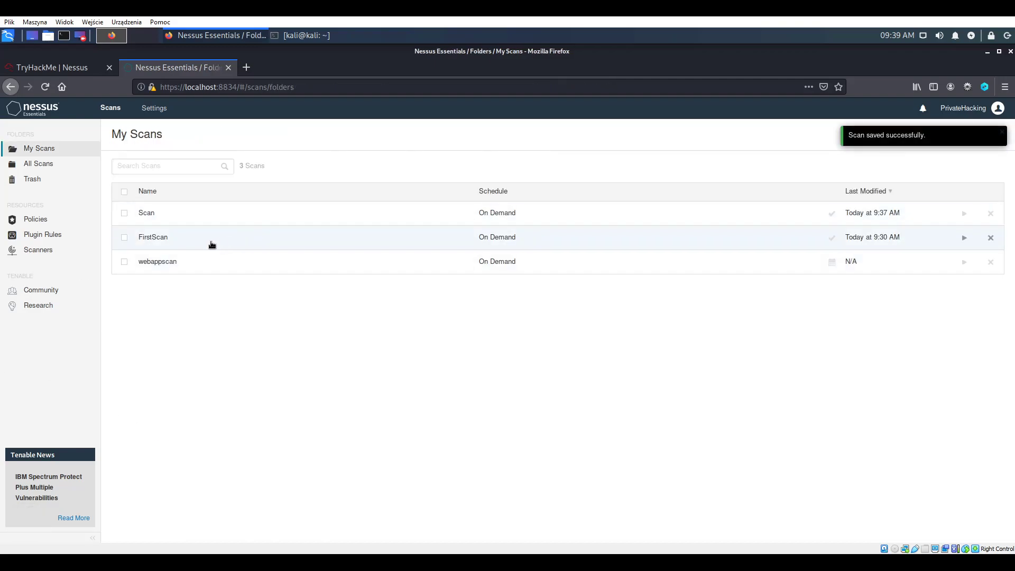
left_click(964, 261)
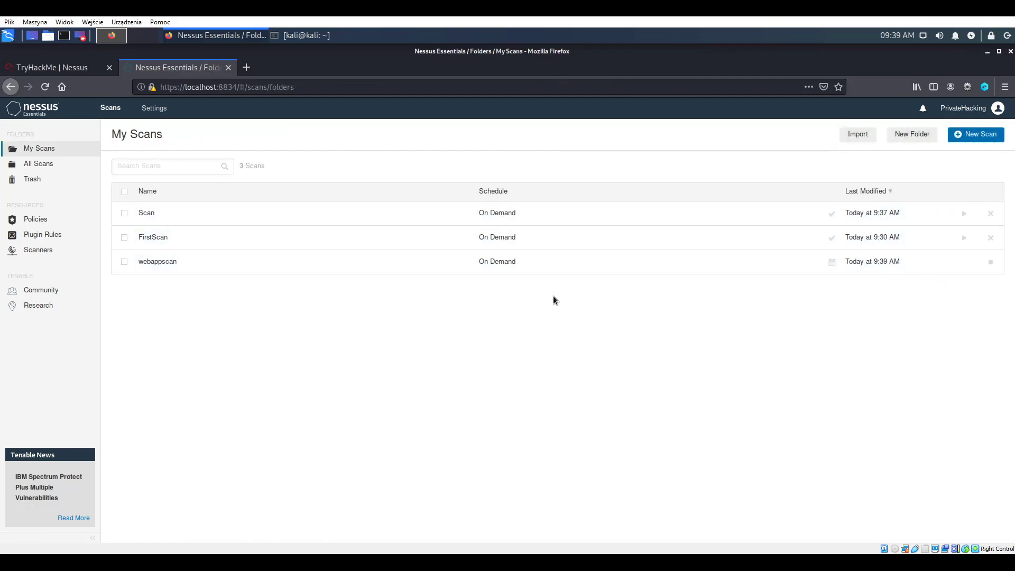
View webappscan's hosts and vulnerabilities, read the web application scan questions in TryHackMe, and return to Nessus.
left_click(544, 262)
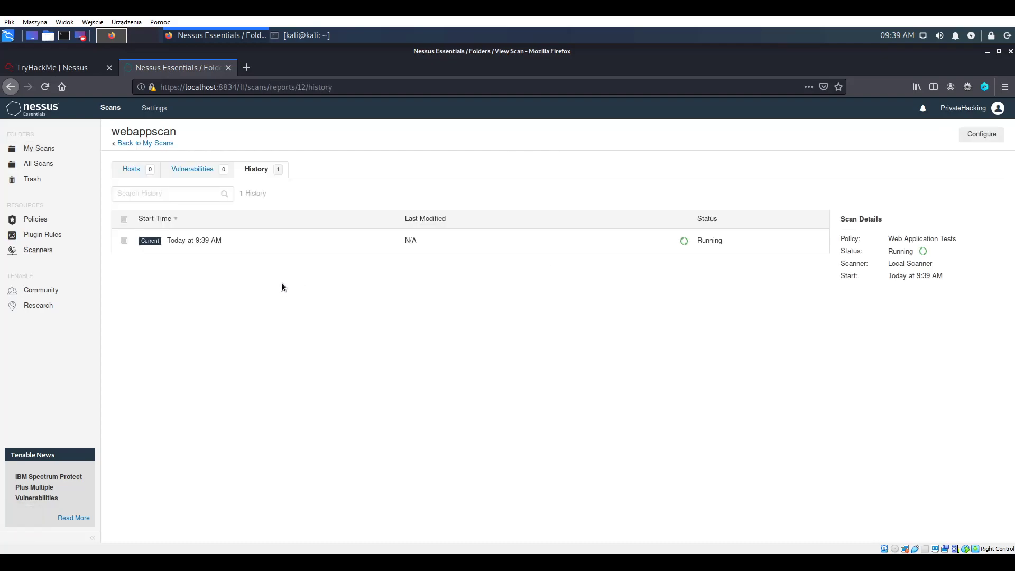
left_click(196, 169)
left_click(131, 169)
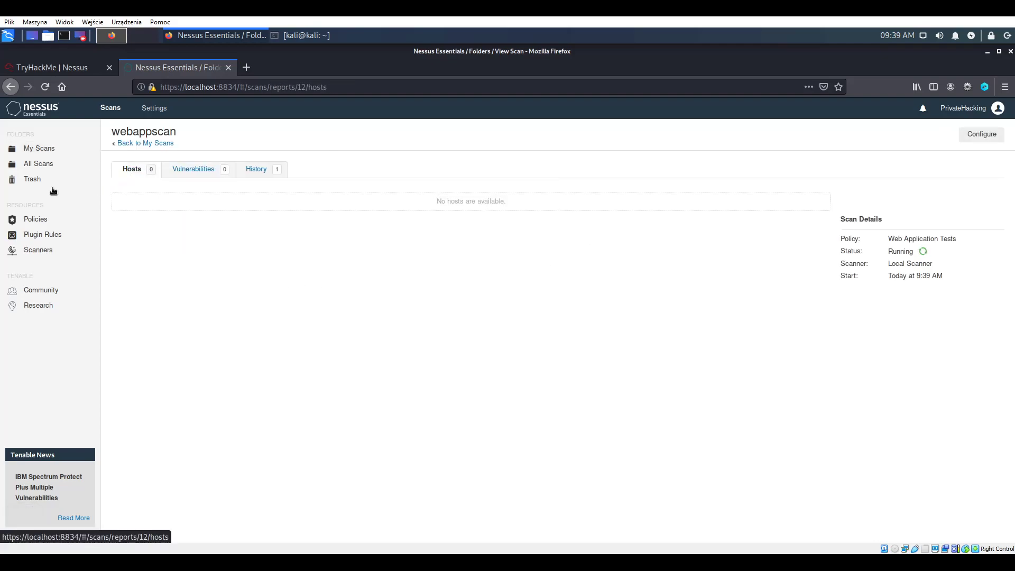
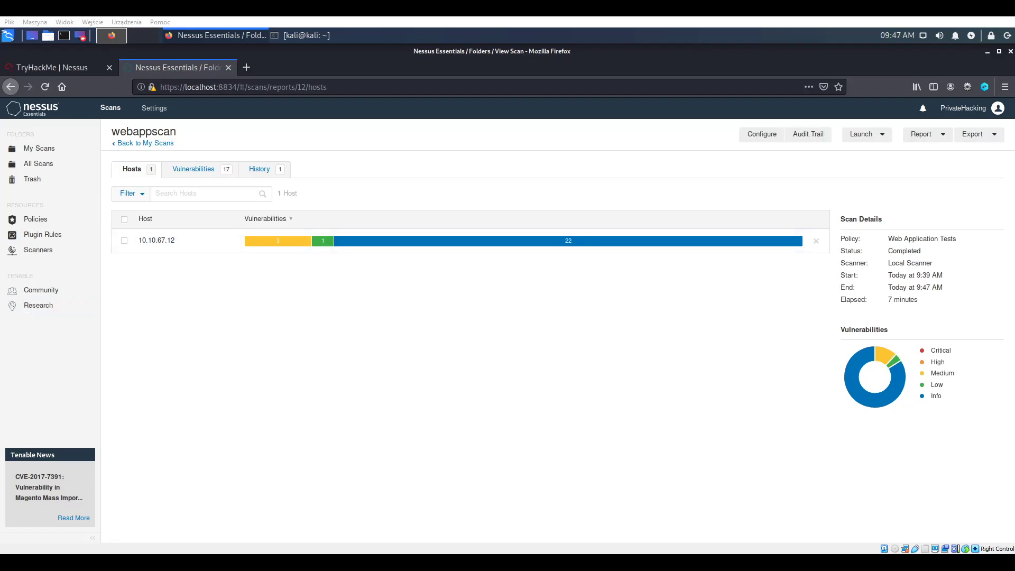
left_click(193, 168)
key("ctrl+Tab")
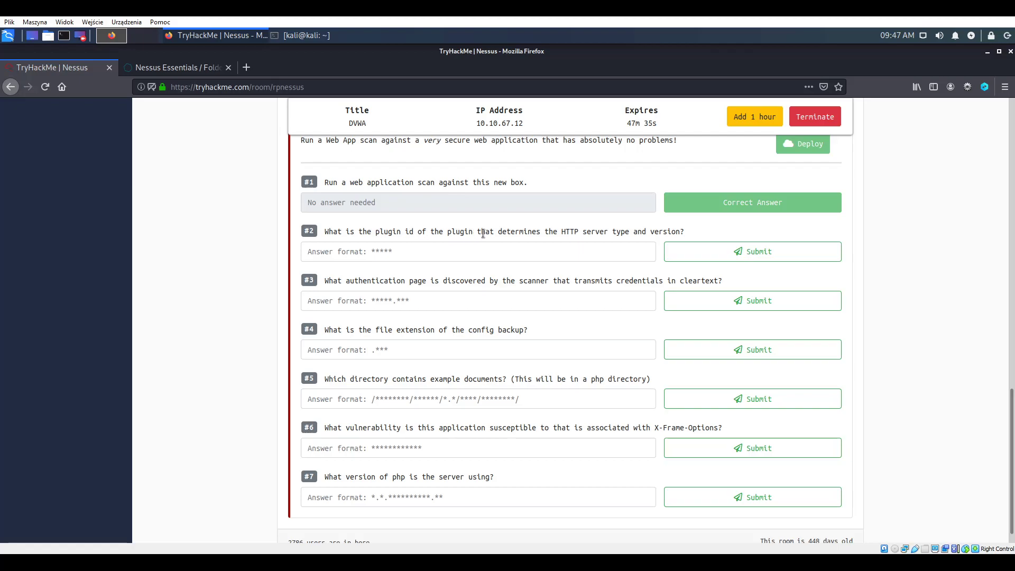
left_click(171, 67)
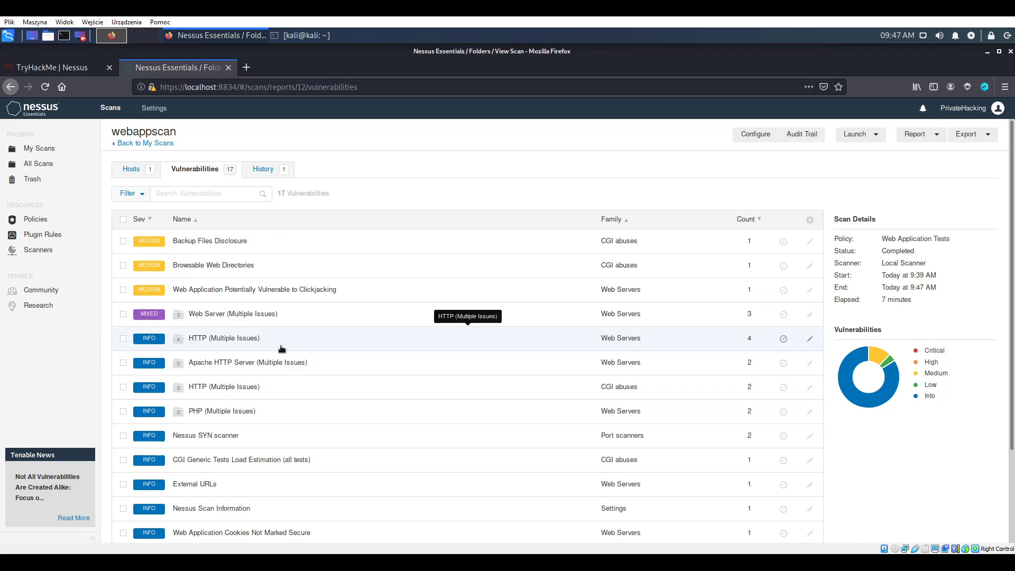
Examine HyperText Transfer Protocol (HTTP) Information in the Web Servers HTTP issue group and compare it with the TryHackMe questions.
scroll(350, 426, "down", 4)
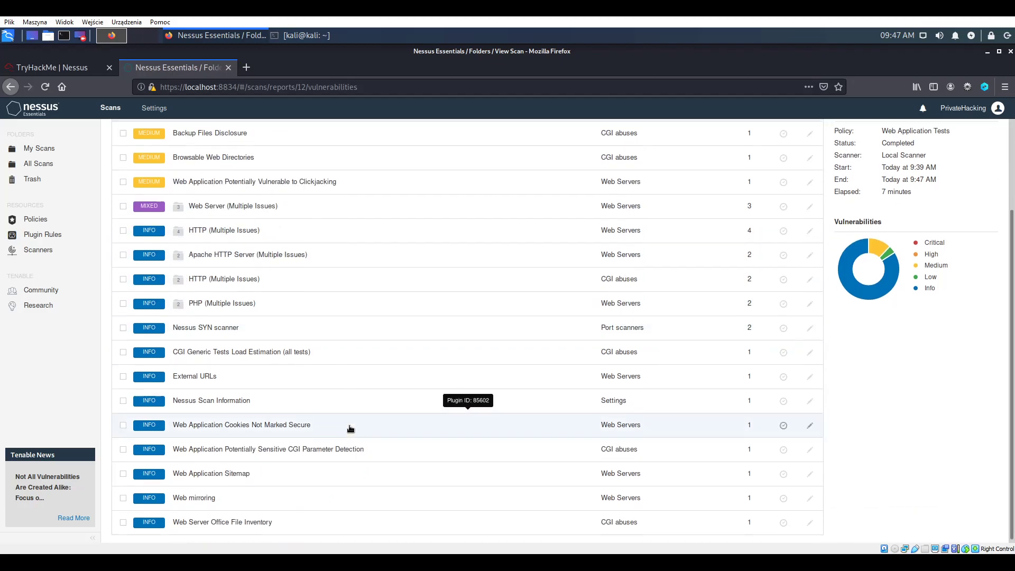
scroll(317, 385, "up", 4)
left_click(269, 347)
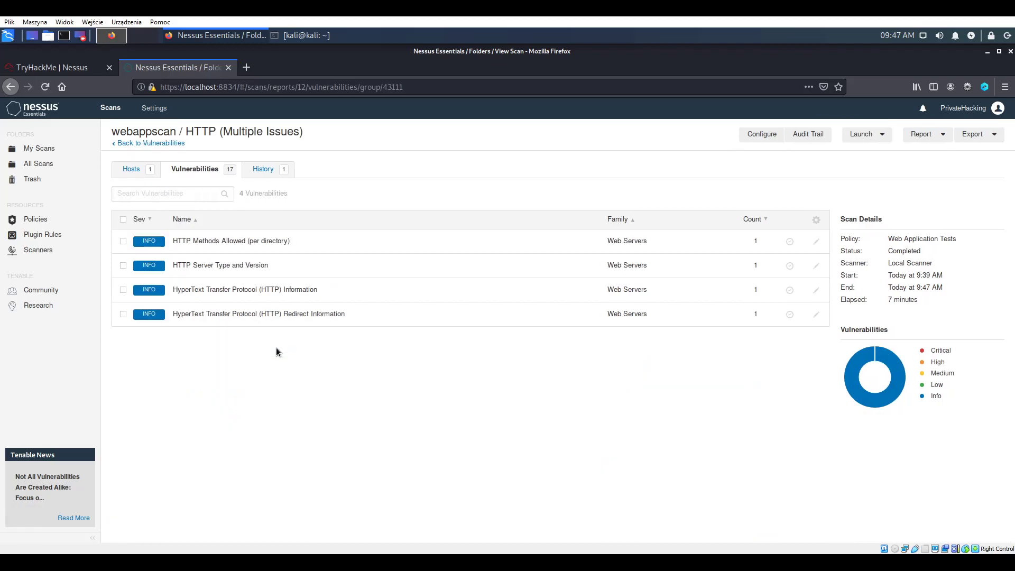
left_click(258, 292)
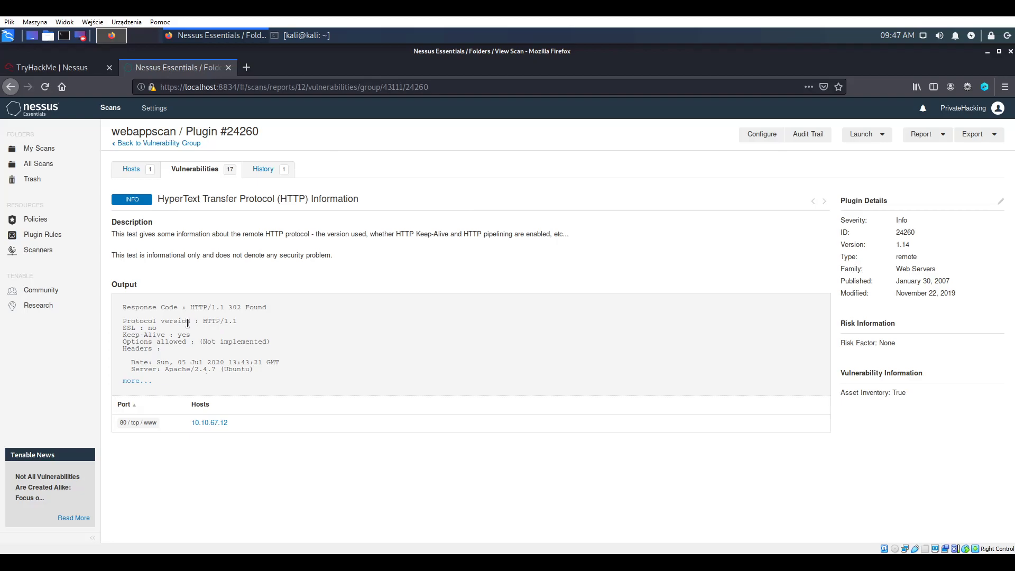
left_click(55, 60)
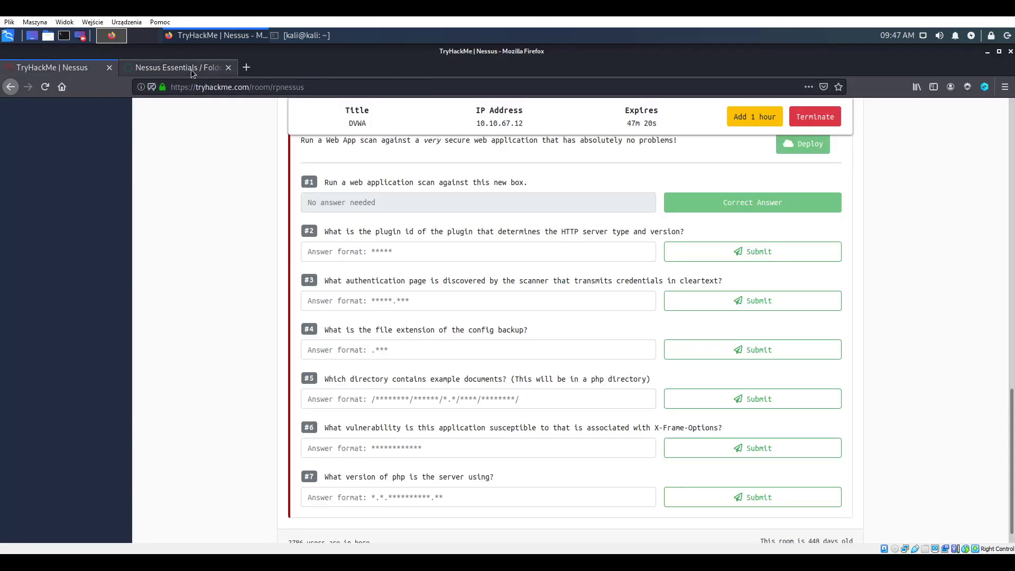
left_click(192, 68)
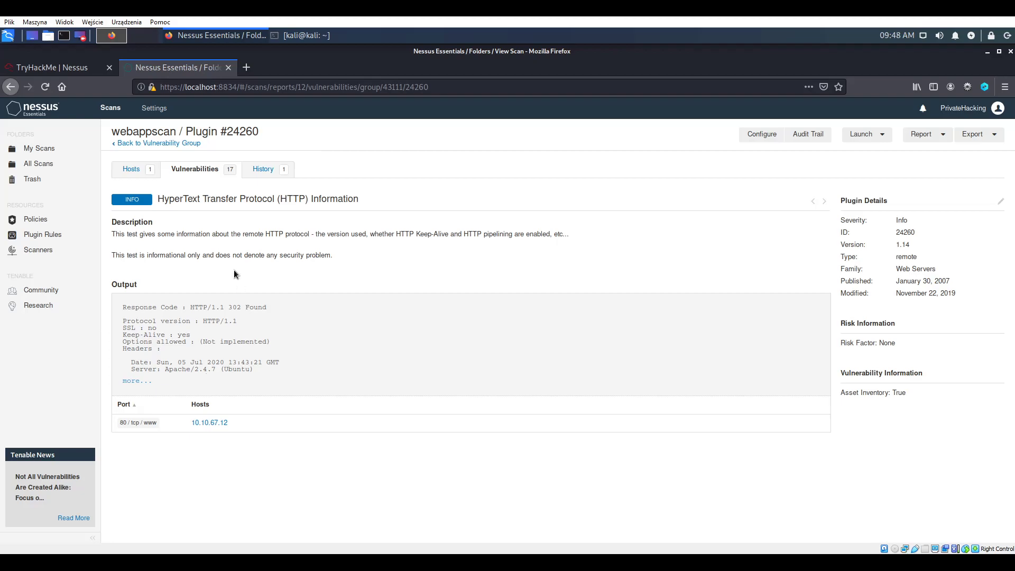
left_click(118, 143)
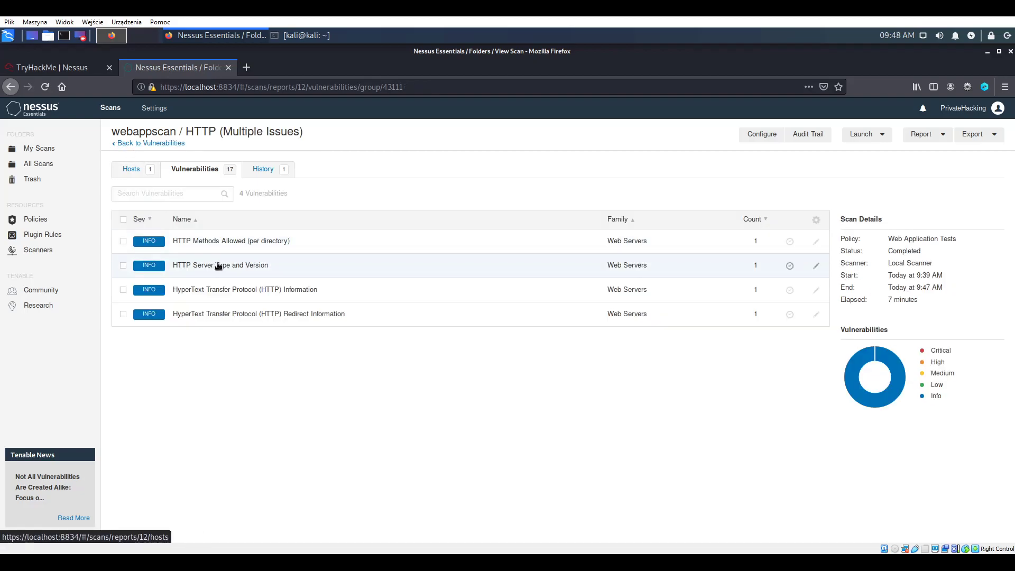
Read the HTTP Methods Allowed (per directory) finding, including its output, and return to the HTTP issue group.
left_click(240, 246)
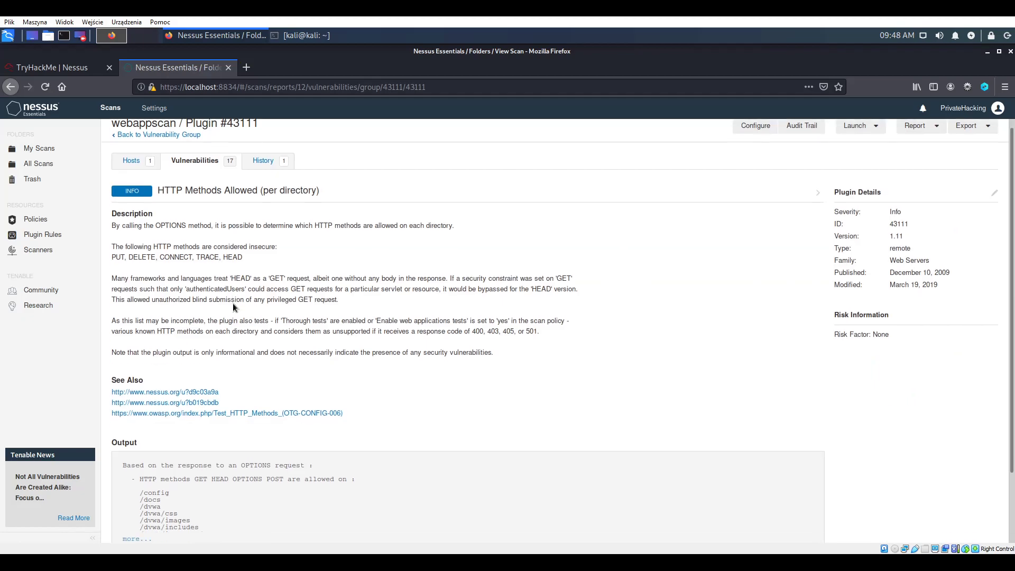
scroll(249, 304, "down", 3)
scroll(250, 306, "up", 1)
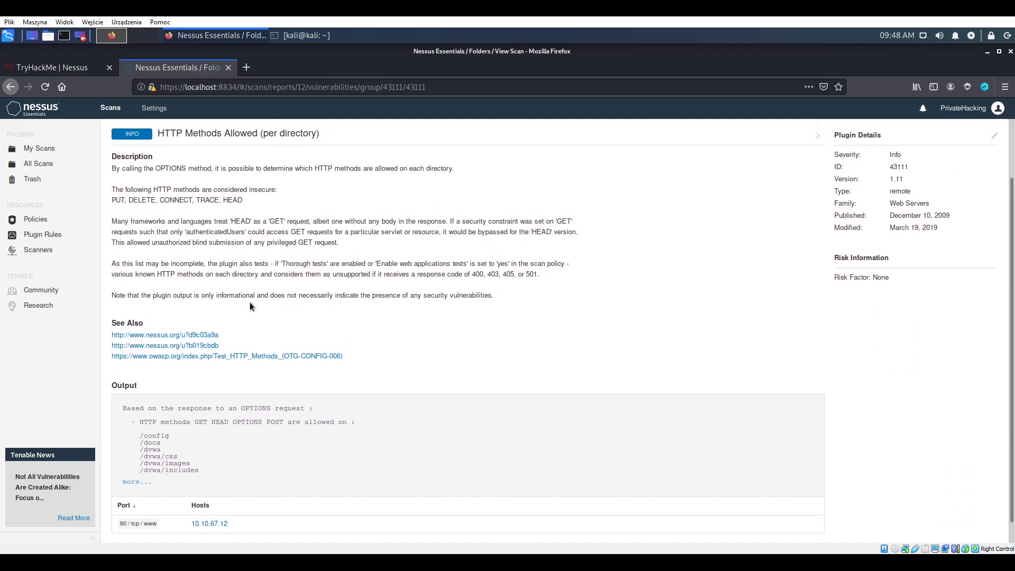
left_click_drag(147, 452, 174, 459)
left_click(179, 456)
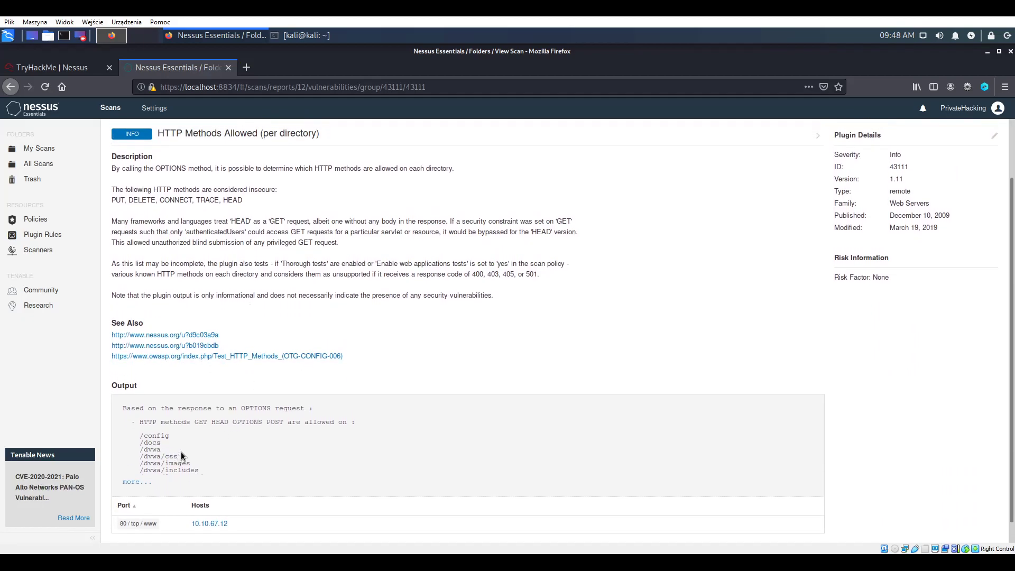
scroll(160, 174, "up", 3)
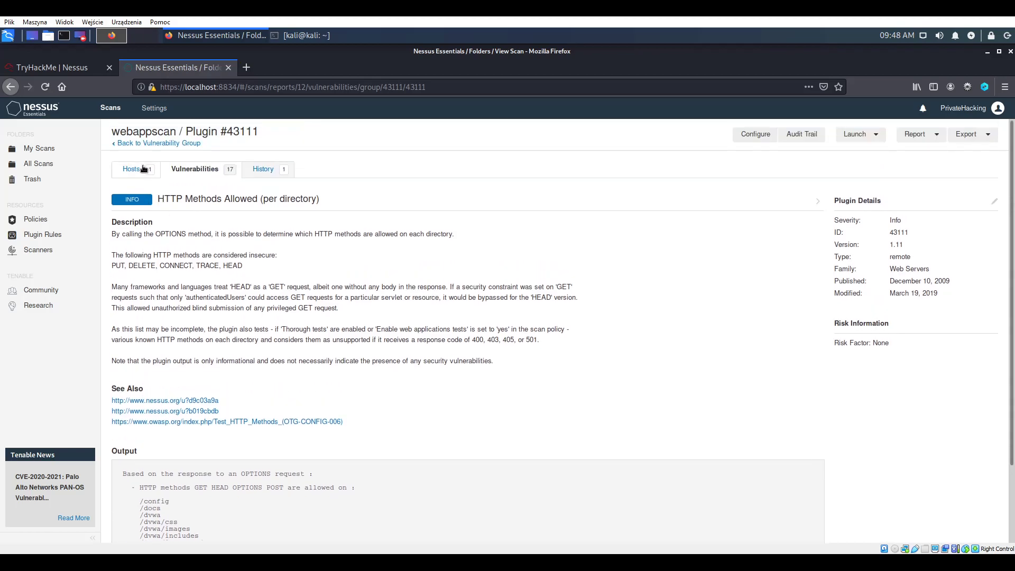
left_click(125, 143)
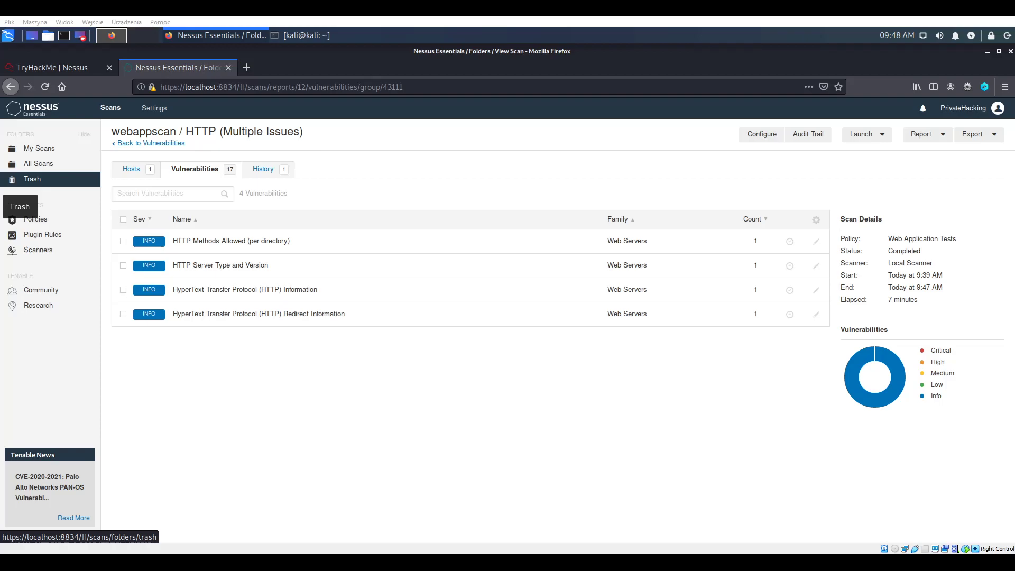
Examine the Web Server Transmits Cleartext Credentials and Web Server Directory Enumeration findings in the Web Server (Multiple Issues) group.
left_click(166, 148)
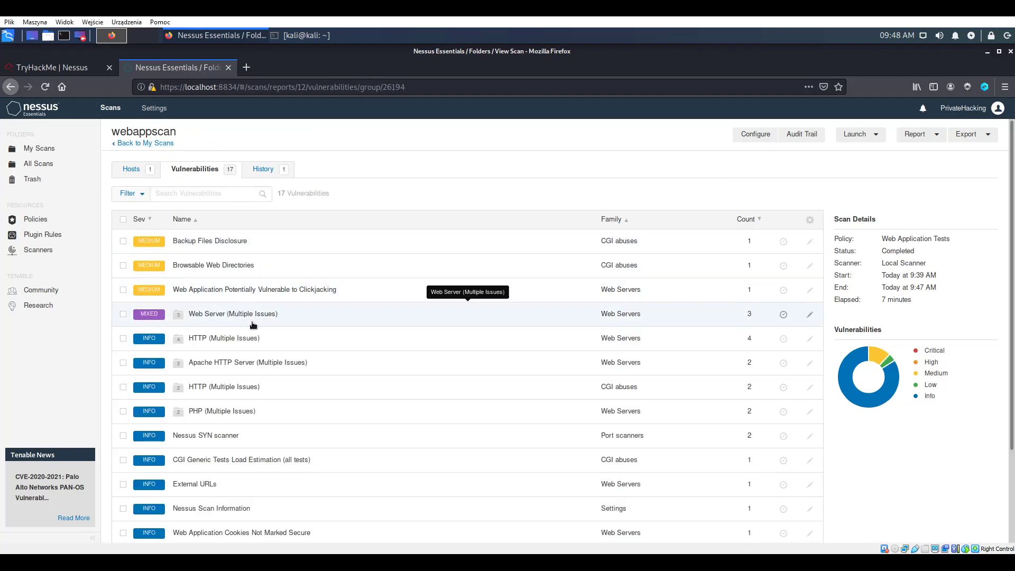
left_click(184, 314)
left_click(257, 244)
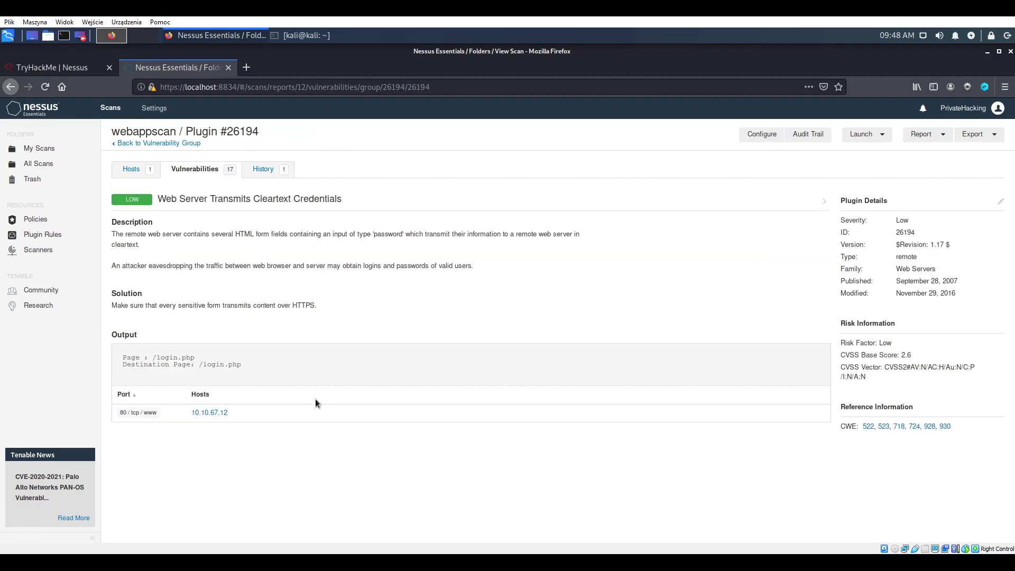
left_click(147, 142)
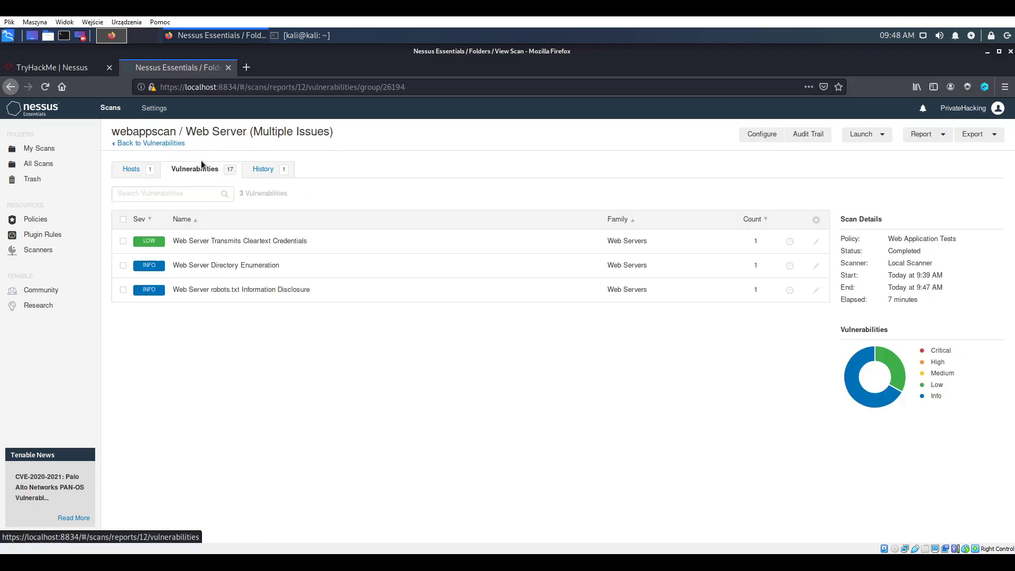
left_click(261, 269)
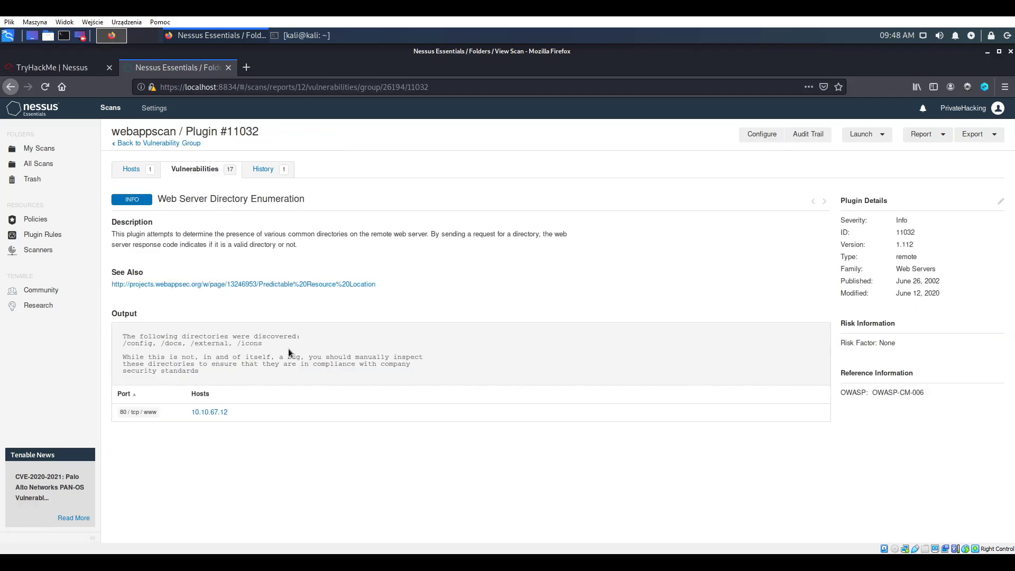
left_click(145, 144)
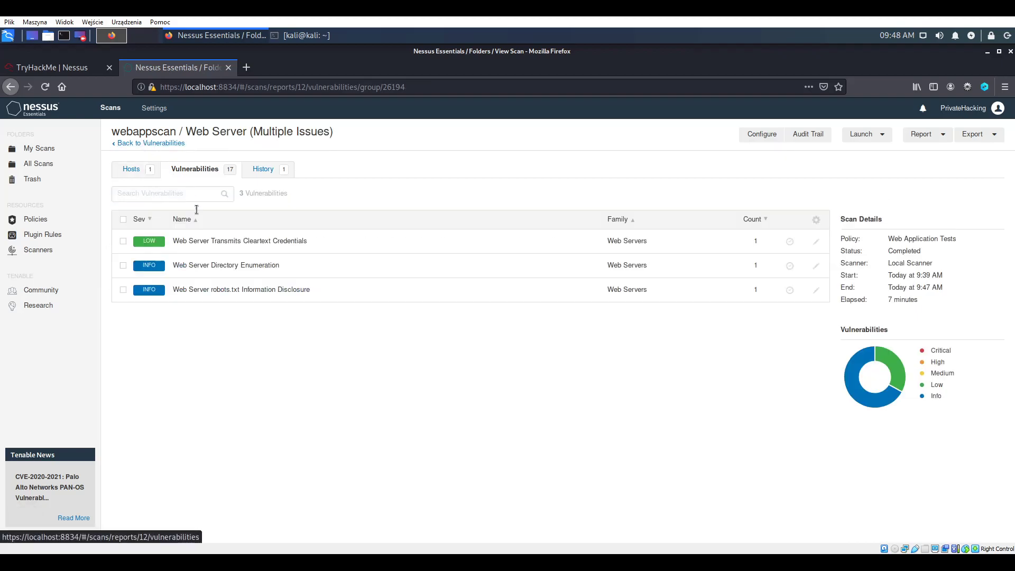
left_click(220, 241)
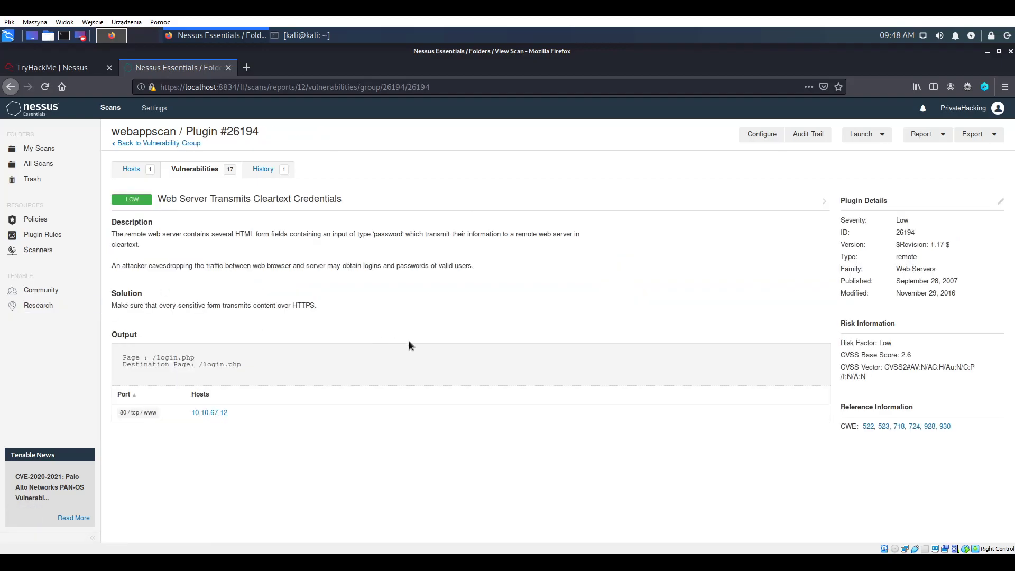
Compare the cleartext credentials finding with the TryHackMe questions and copy the page name login.php from its output.
left_click(53, 67)
left_click(176, 70)
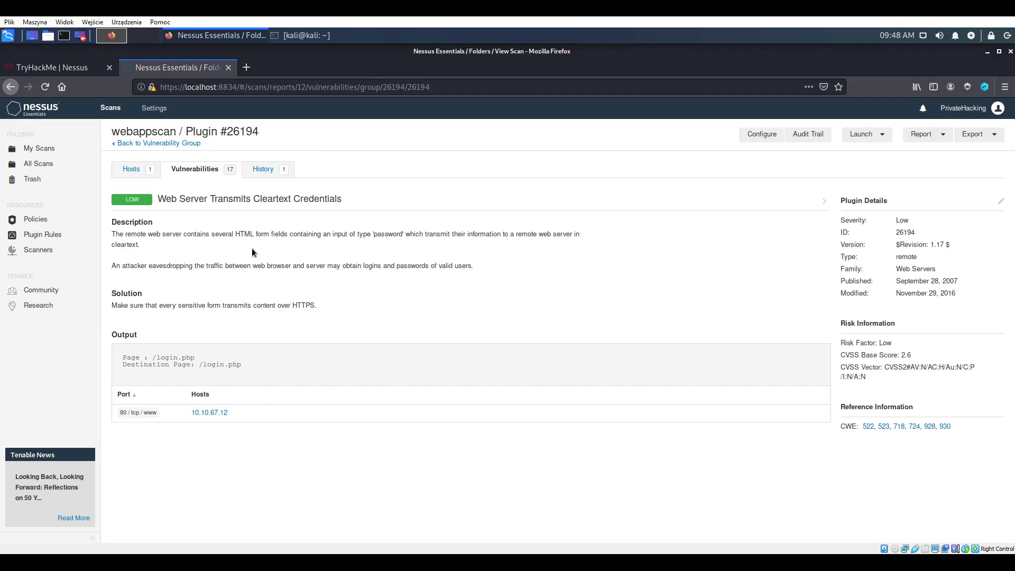
left_click(62, 69)
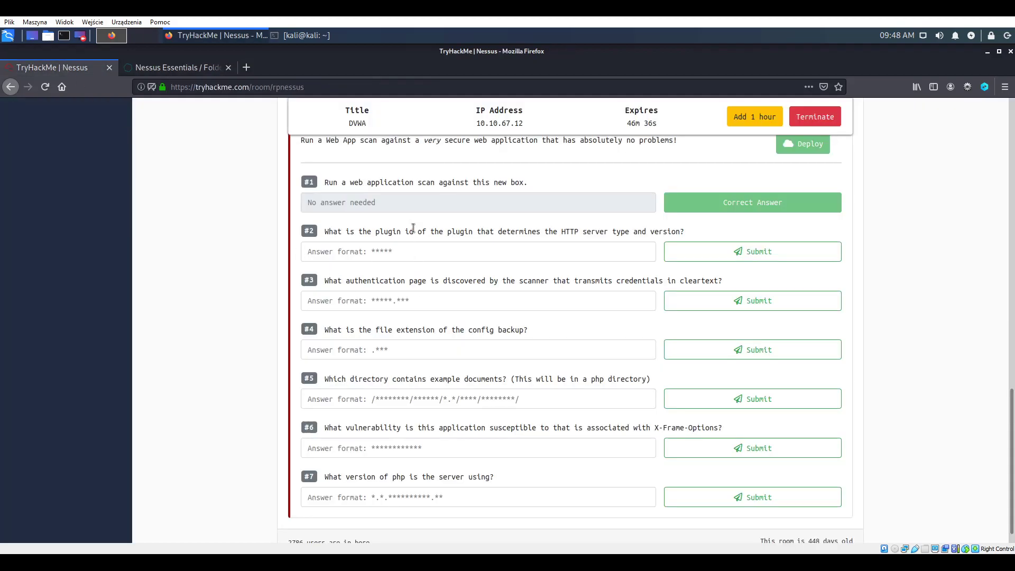
left_click(192, 70)
left_click_drag(202, 356, 153, 357)
key("ctrl+c")
Try to submit login.php as the answer to question 2 in TryHackMe.
left_click(58, 68)
left_click(404, 261)
key("ctrl+v")
left_click(680, 261)
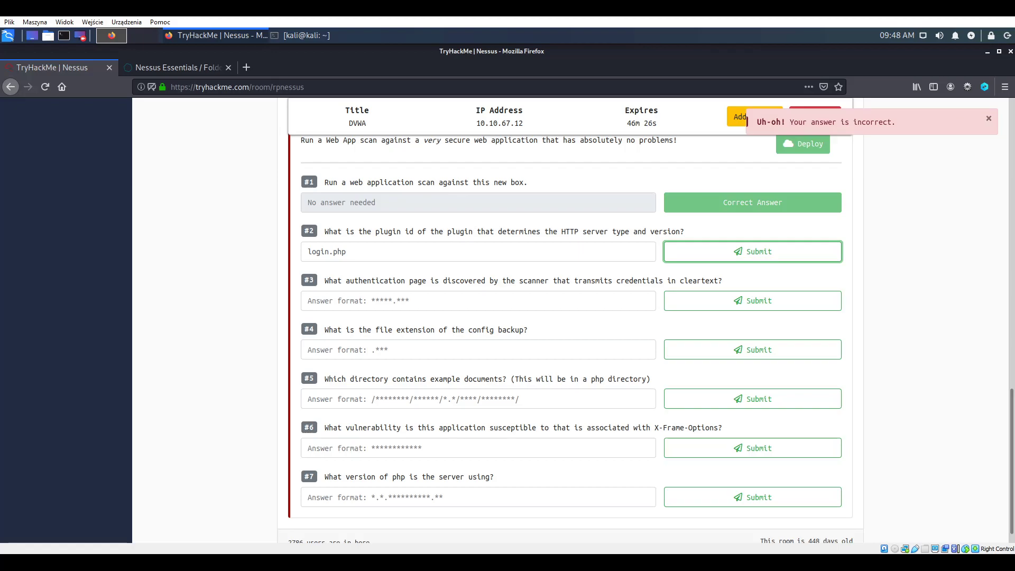
Clear the question 2 answer and submit login.php as the answer to question 3.
triple_click(337, 252)
key("ctrl+c")
key("BackSpace")
left_click(436, 306)
key("ctrl+v")
left_click(683, 301)
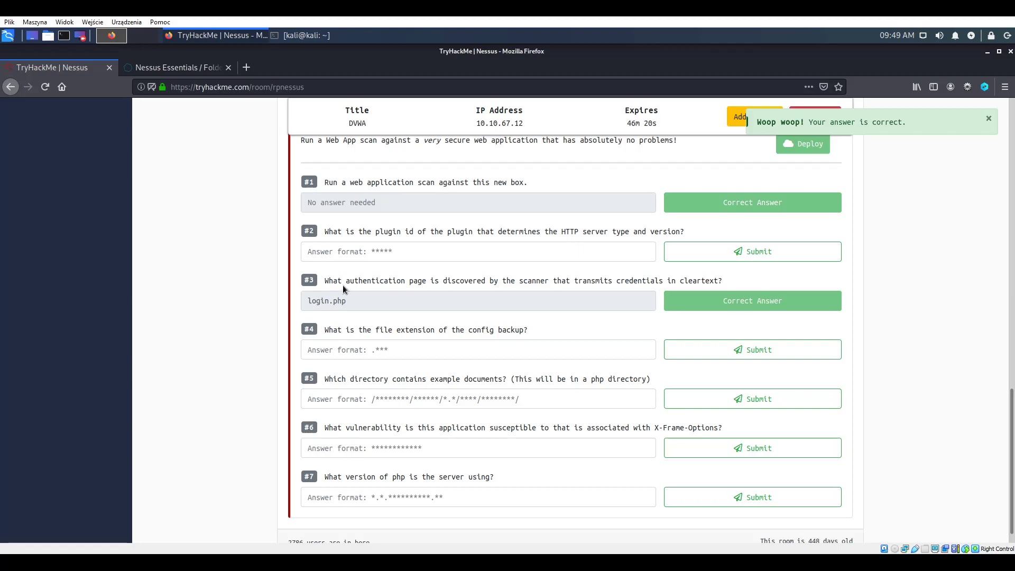
Open the Web Server Directory Enumeration finding in Nessus and copy its plugin ID 11032.
left_click(190, 69)
left_click(164, 143)
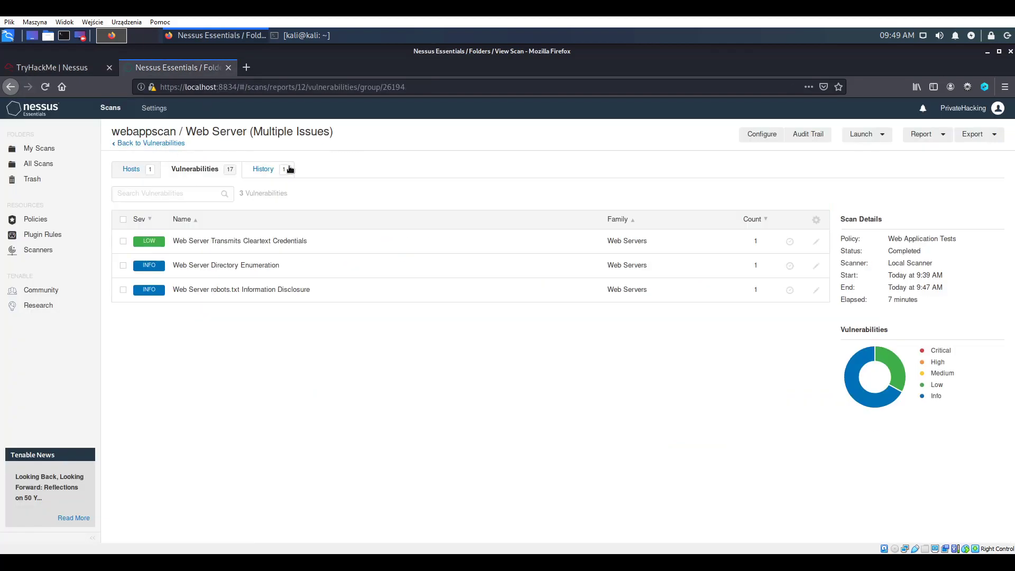
left_click(290, 273)
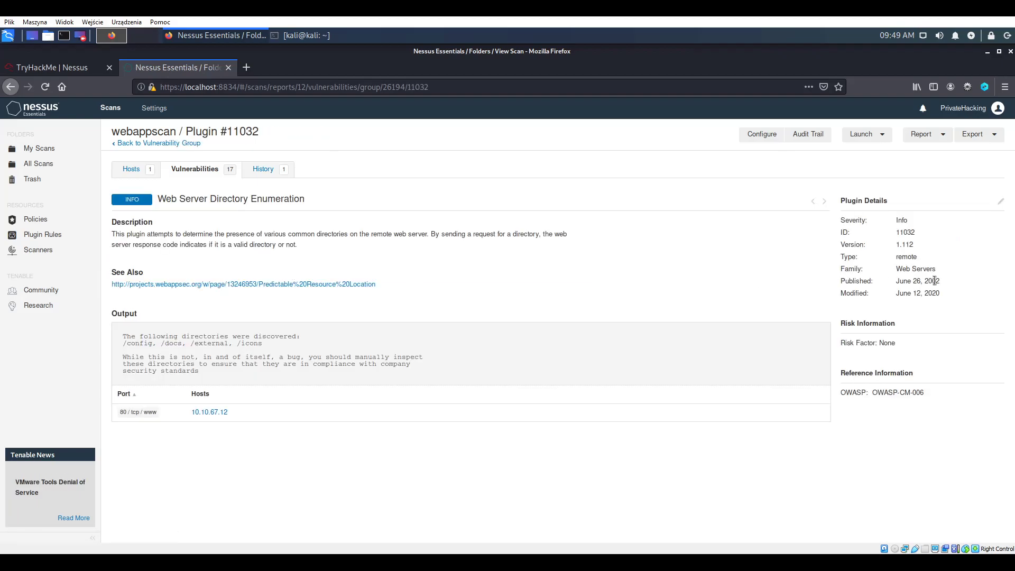
left_click_drag(919, 233, 897, 233)
key("ctrl+c")
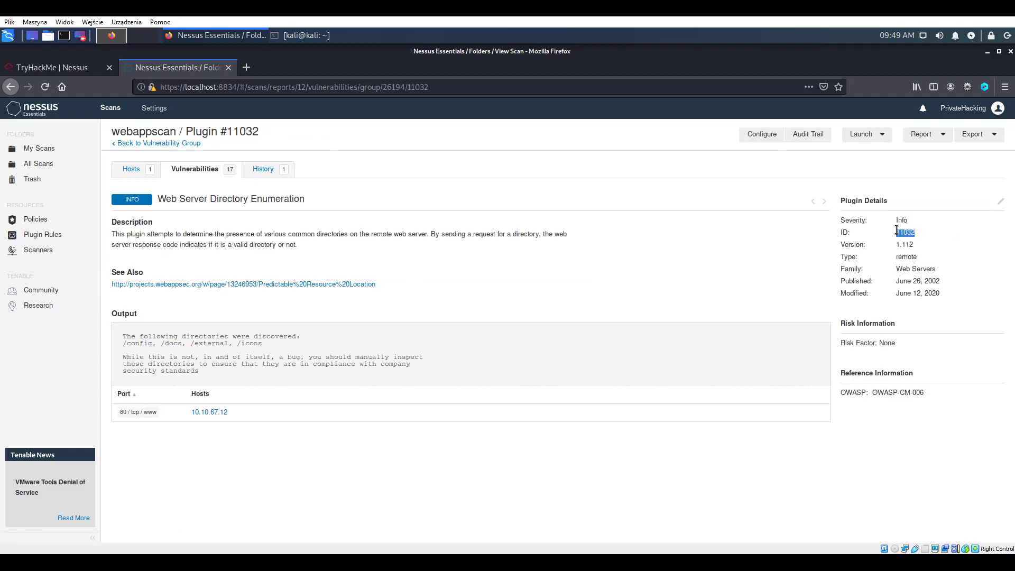
Try to submit 11032 as the answer to question 2 in TryHackMe and clear the field.
left_click(65, 67)
left_click(460, 252)
key("ctrl+v")
key("Return")
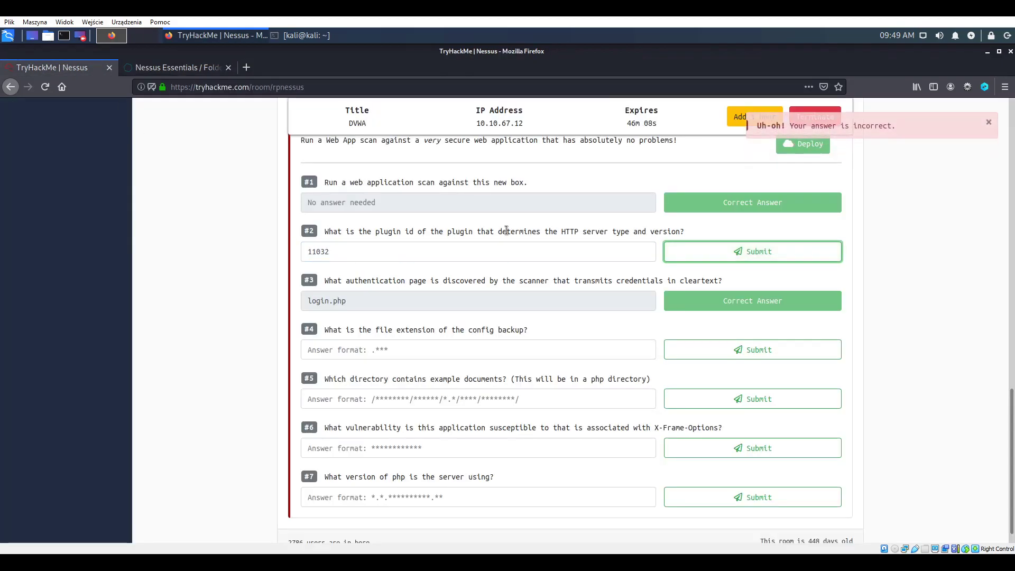
double_click(446, 250)
key("BackSpace")
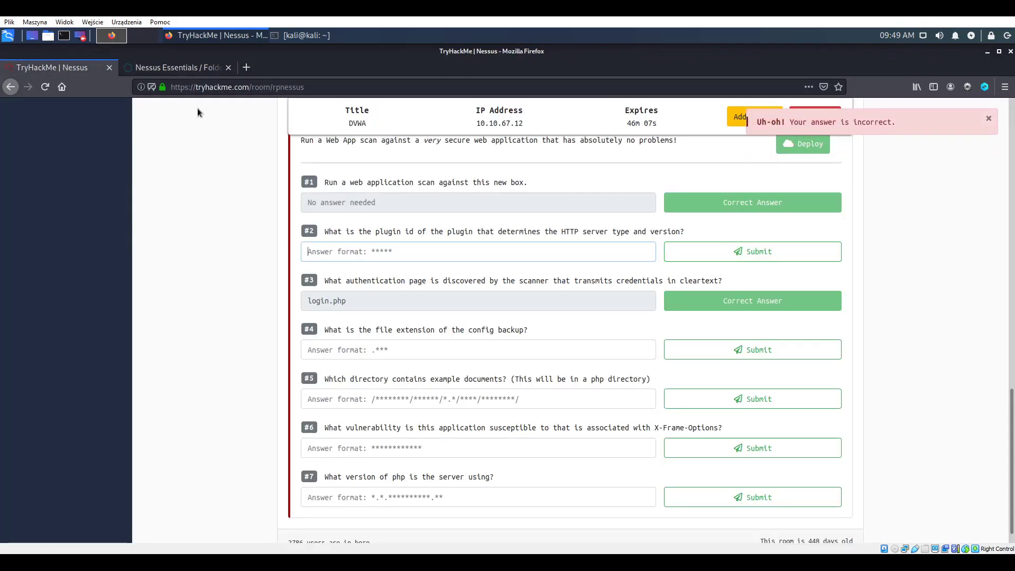
Return to the webappscan vulnerability list in Nessus and open the HTTP (Multiple Issues) group of the Web Servers family.
left_click(189, 68)
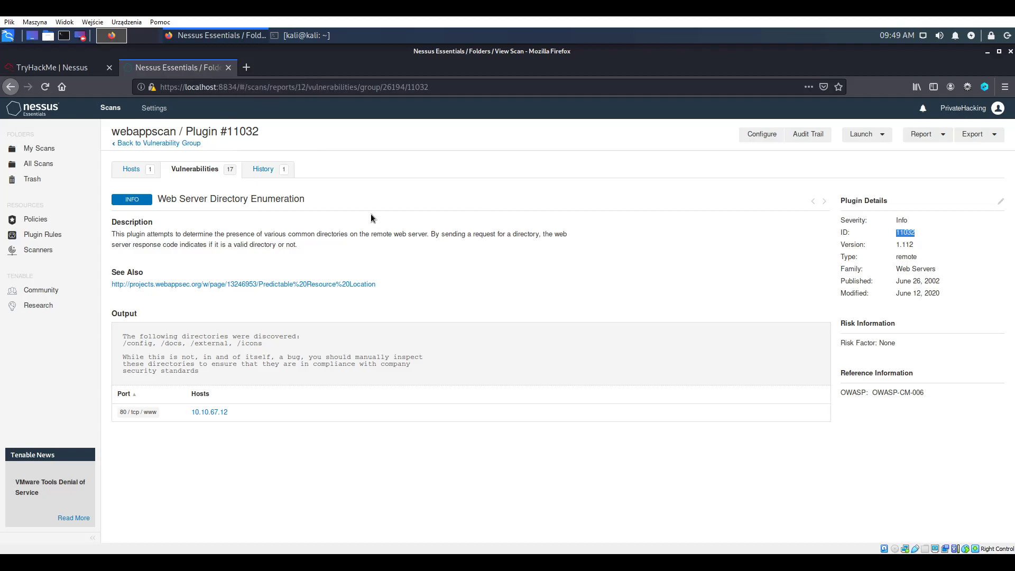
left_click(148, 143)
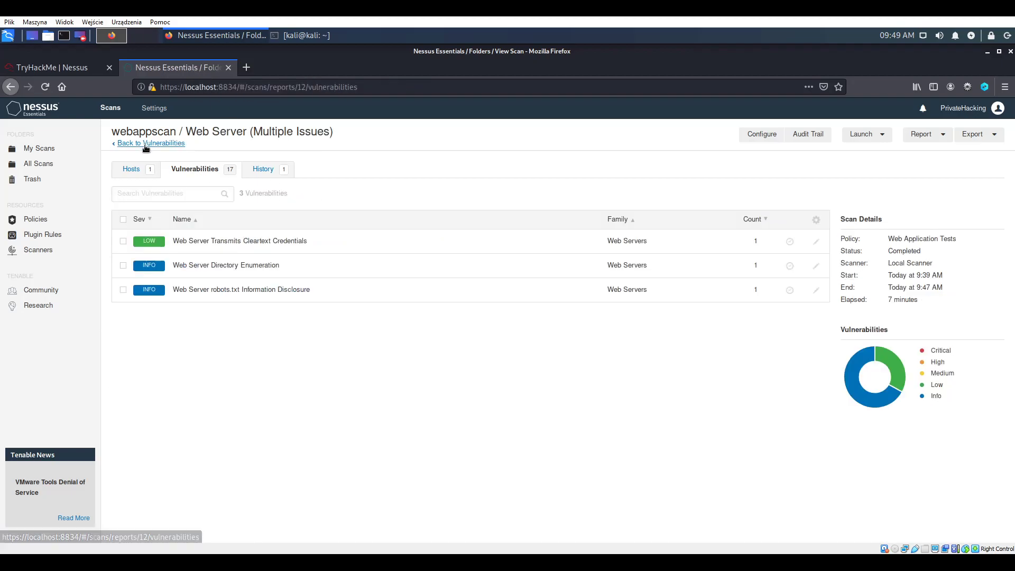
left_click(143, 143)
left_click(246, 338)
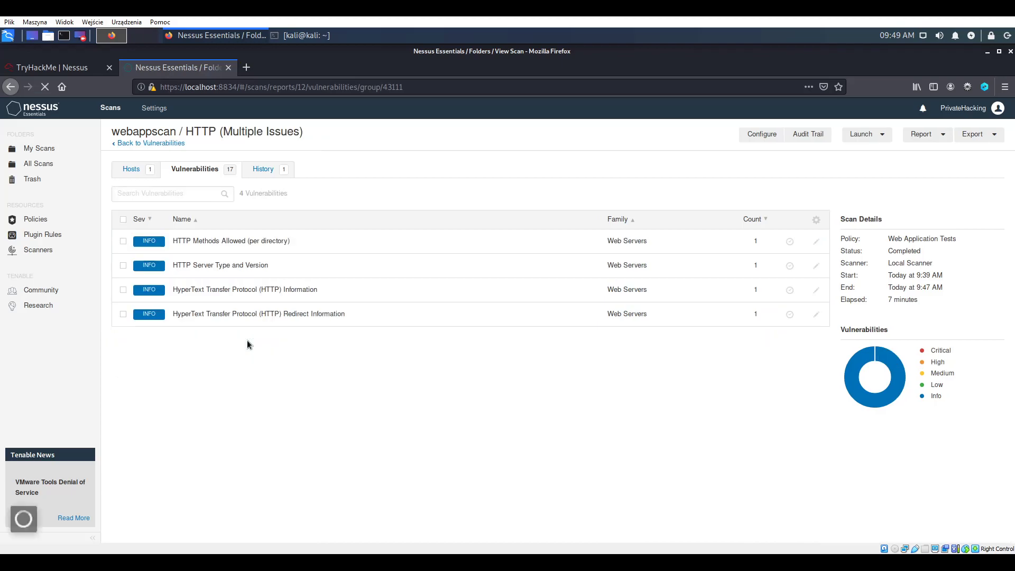
Copy the plugin ID 43111 from the HTTP Methods Allowed finding and try submitting it as the answer to question 2.
left_click(201, 241)
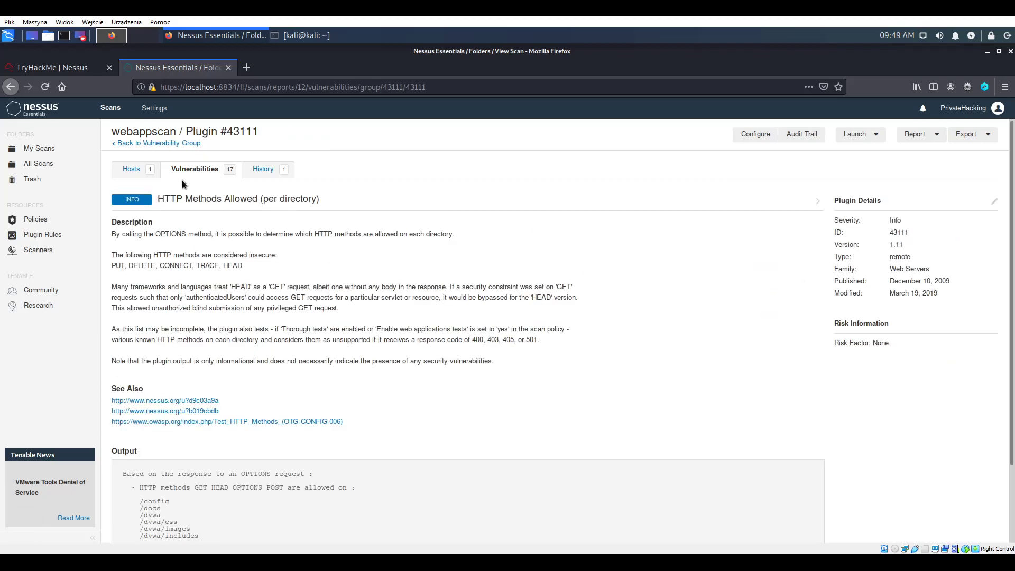
left_click_drag(908, 233, 889, 233)
key("ctrl+c")
left_click(50, 67)
key("ctrl+v")
key("Return")
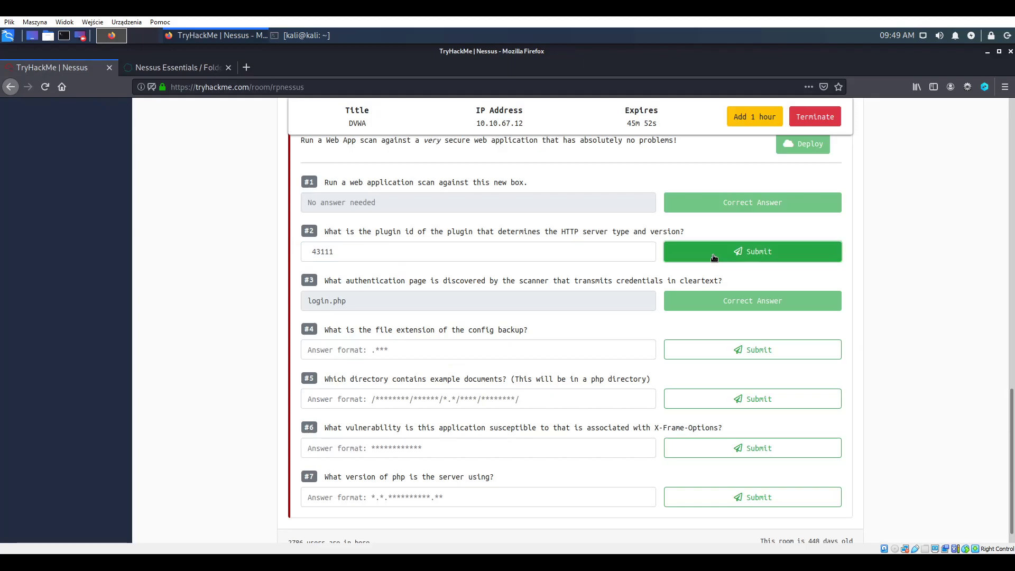
left_click(702, 256)
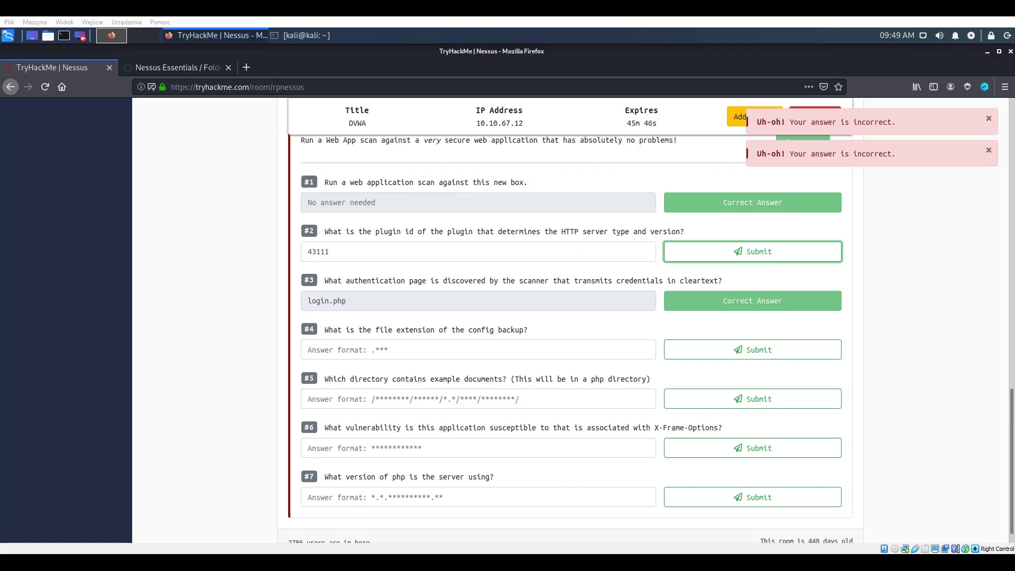
Open the HTTP Server Type and Version finding in Nessus and copy its plugin ID 10107.
left_click(174, 68)
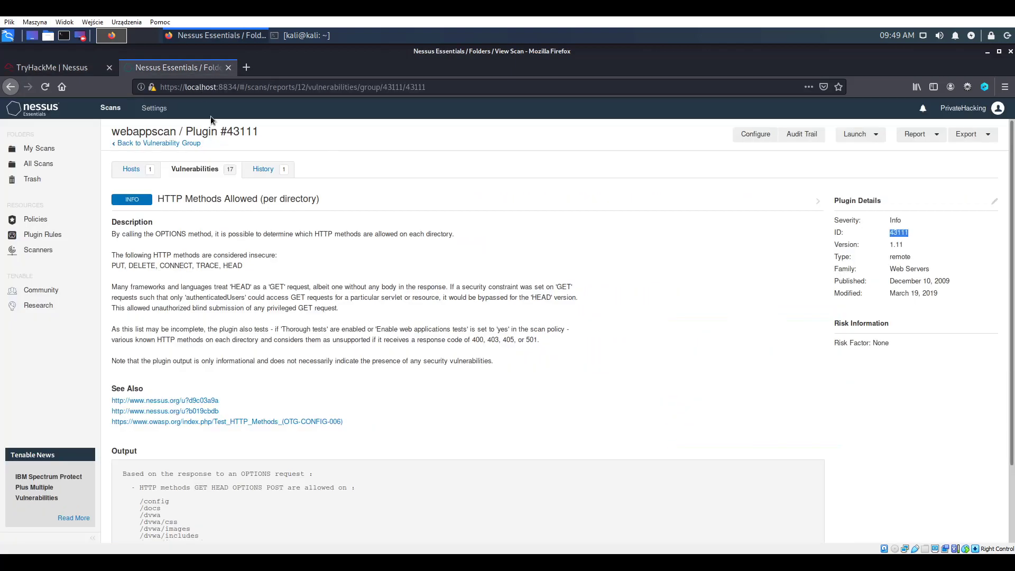
left_click(156, 143)
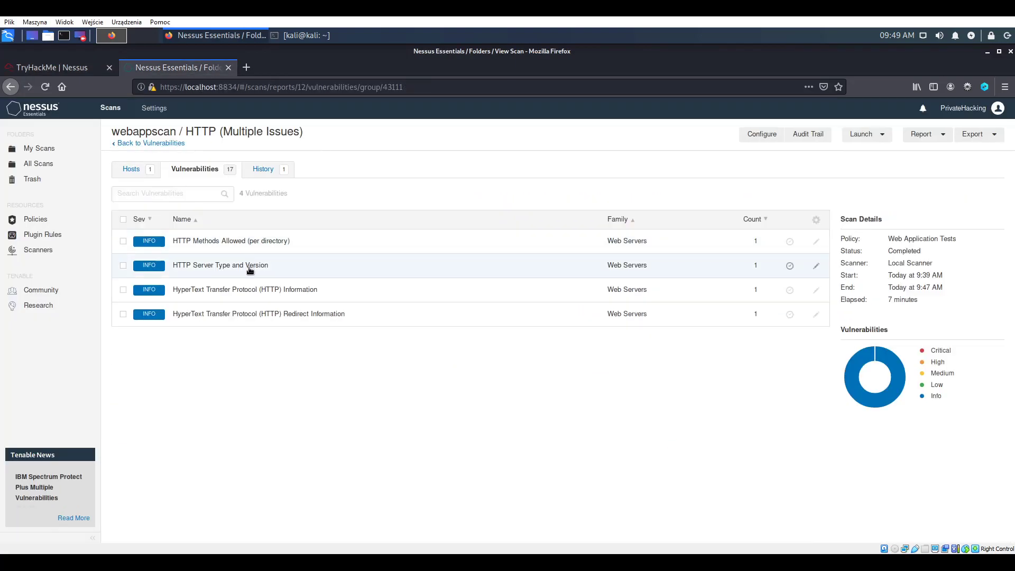
left_click(250, 270)
left_click_drag(919, 236, 872, 230)
key("ctrl+c")
Replace the question 2 answer in TryHackMe with 10107 and submit it.
left_click(53, 67)
left_click(428, 312)
key("ctrl+a")
key("ctrl+v")
left_click(771, 317)
scroll(529, 336, "down", 3)
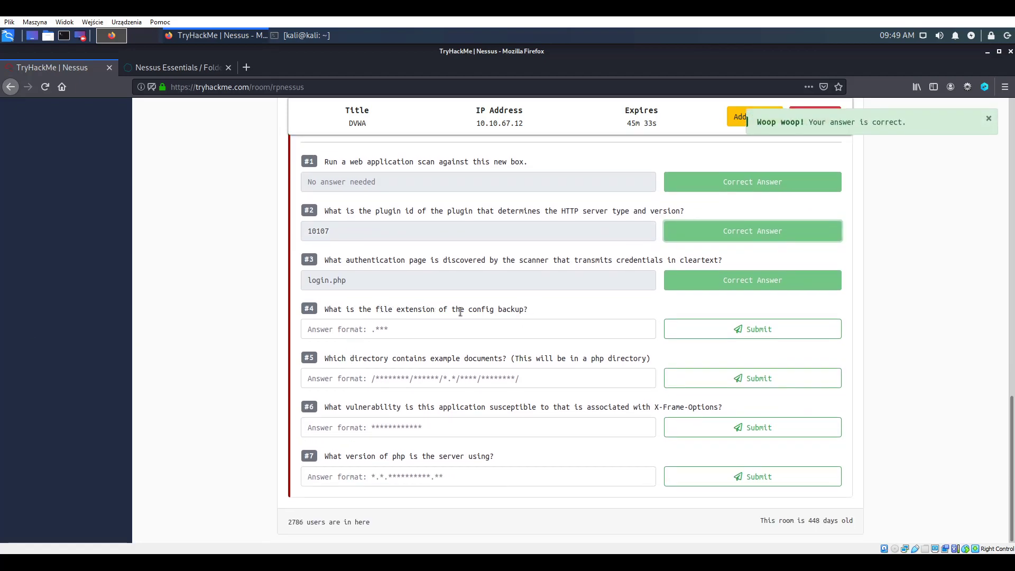
Submit .bak as the answer to question 4 about the config backup's file extension.
left_click(511, 329)
type(".ph")
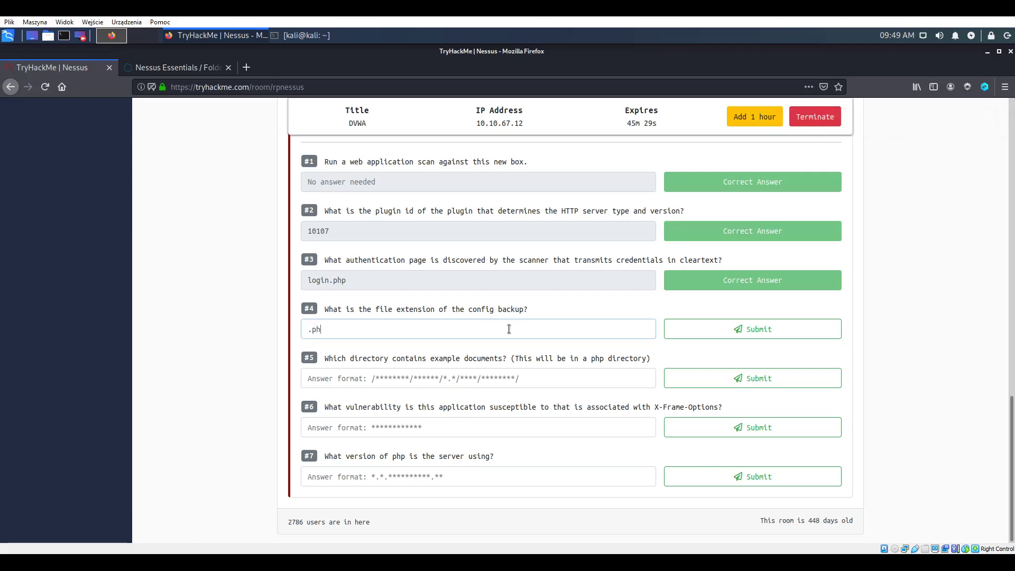
key("Return")
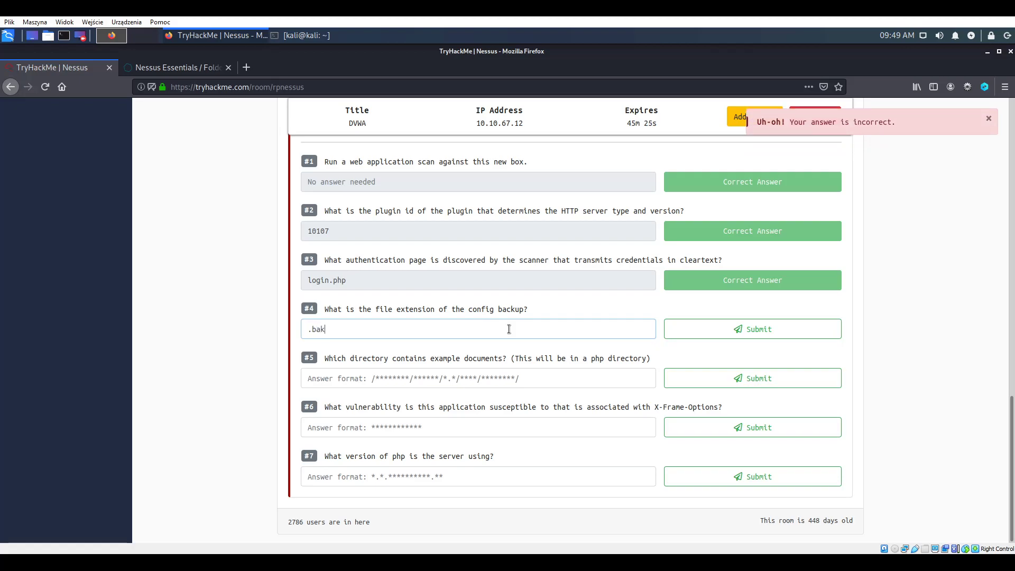
key("Return")
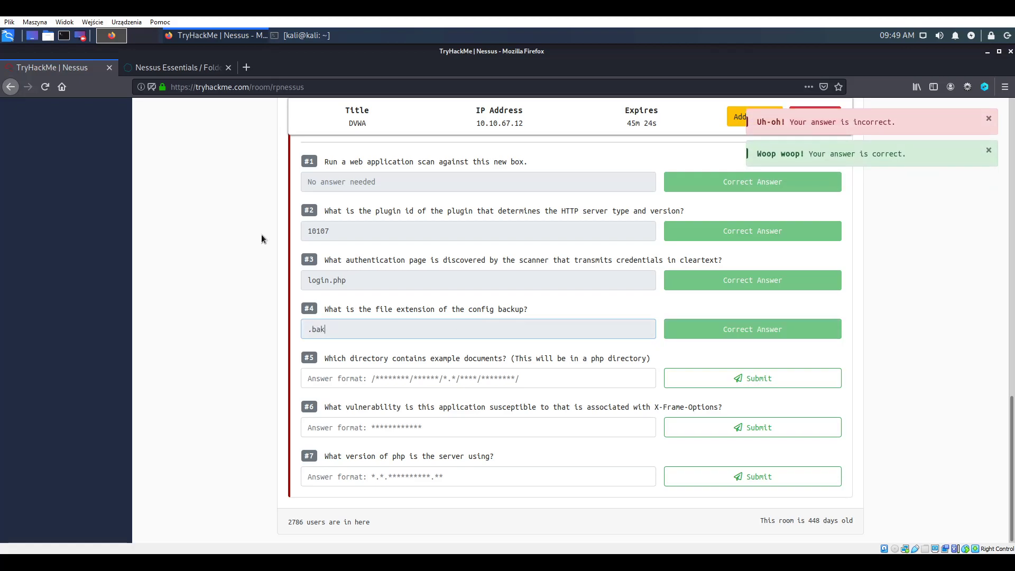
Examine the cleartext credentials and directory enumeration findings in the Web Server (Multiple Issues) group for the config backup file.
left_click(195, 68)
left_click(149, 144)
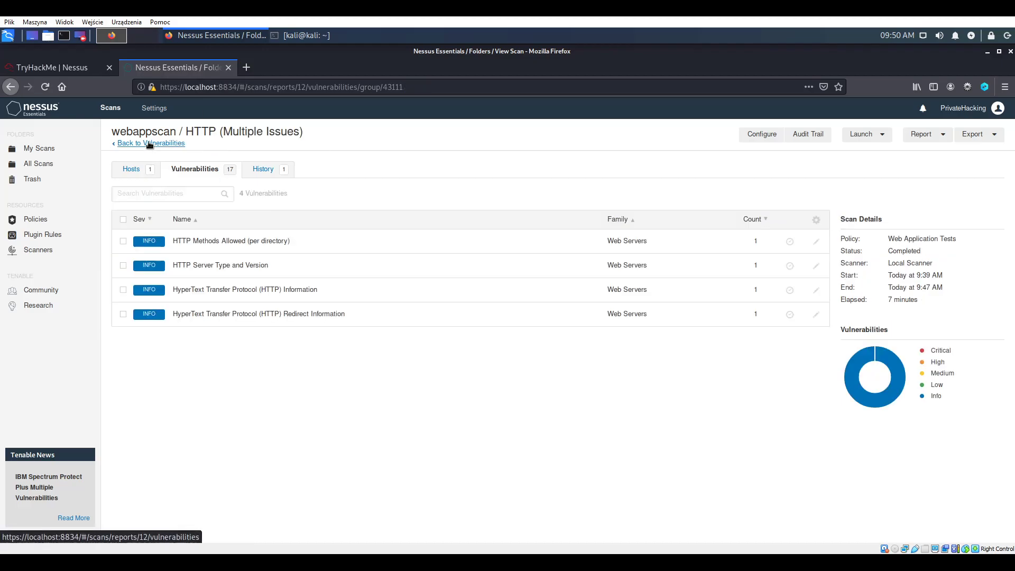
left_click(162, 146)
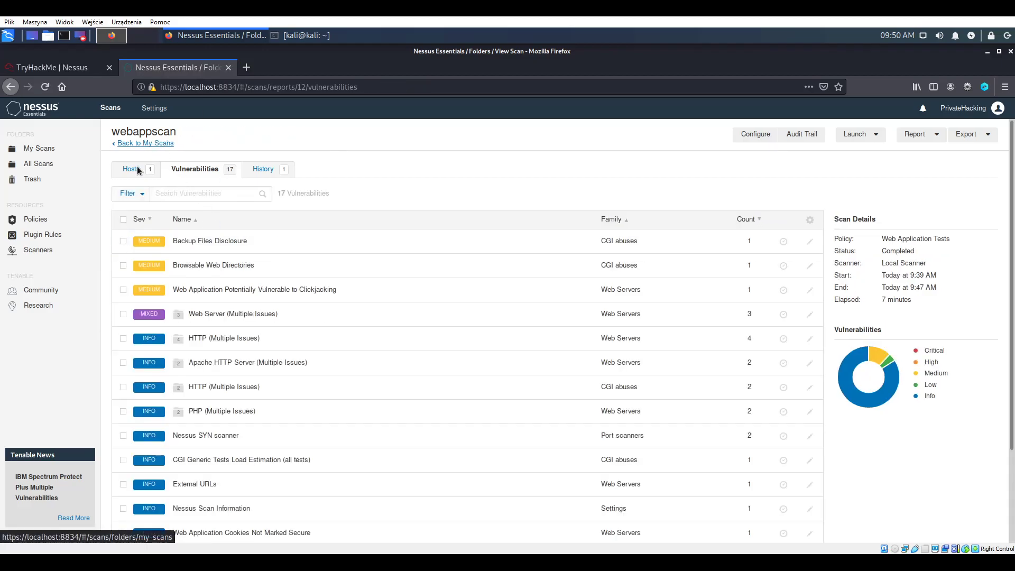
left_click(256, 319)
left_click(277, 241)
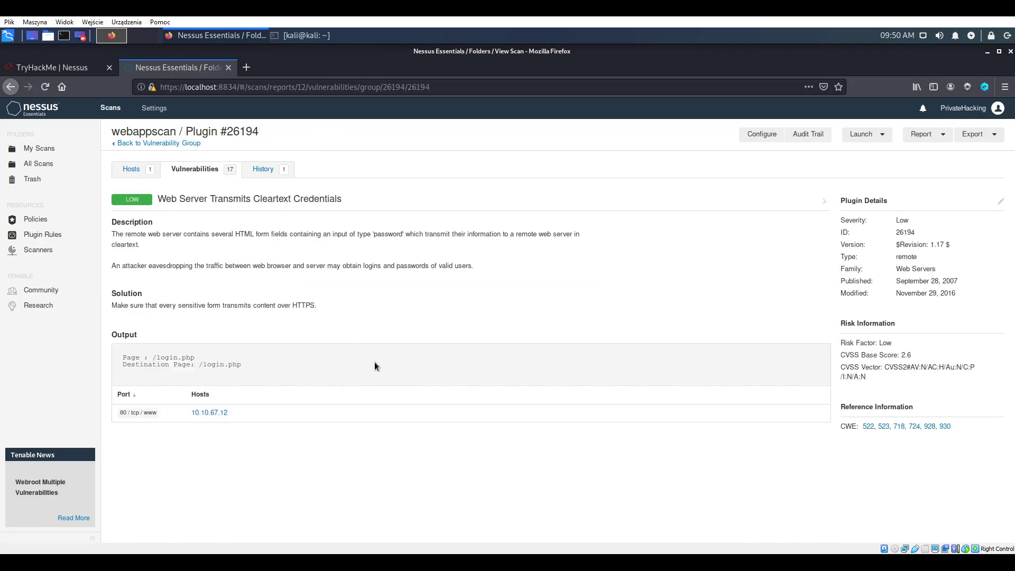
left_click(151, 143)
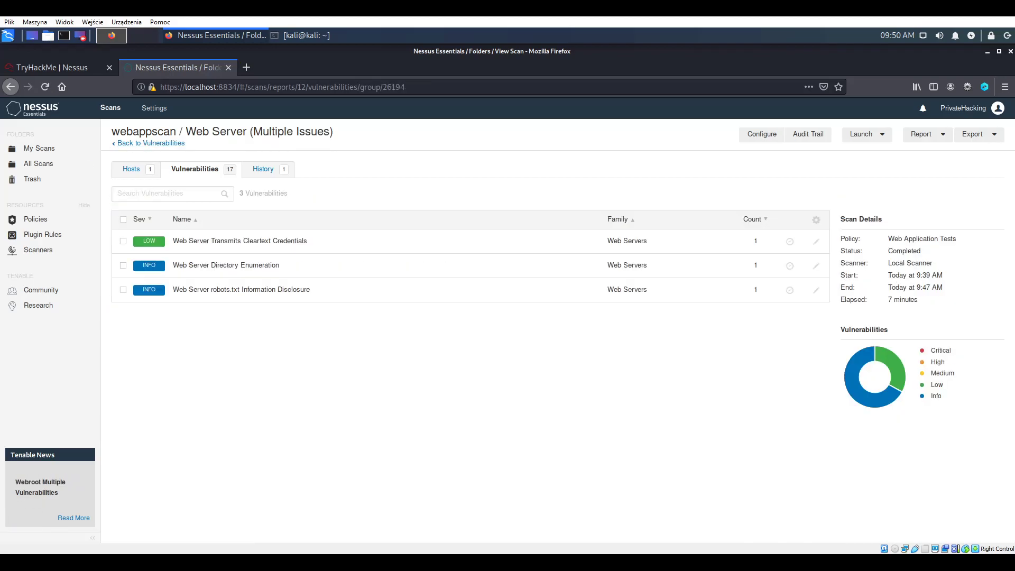
left_click(201, 240)
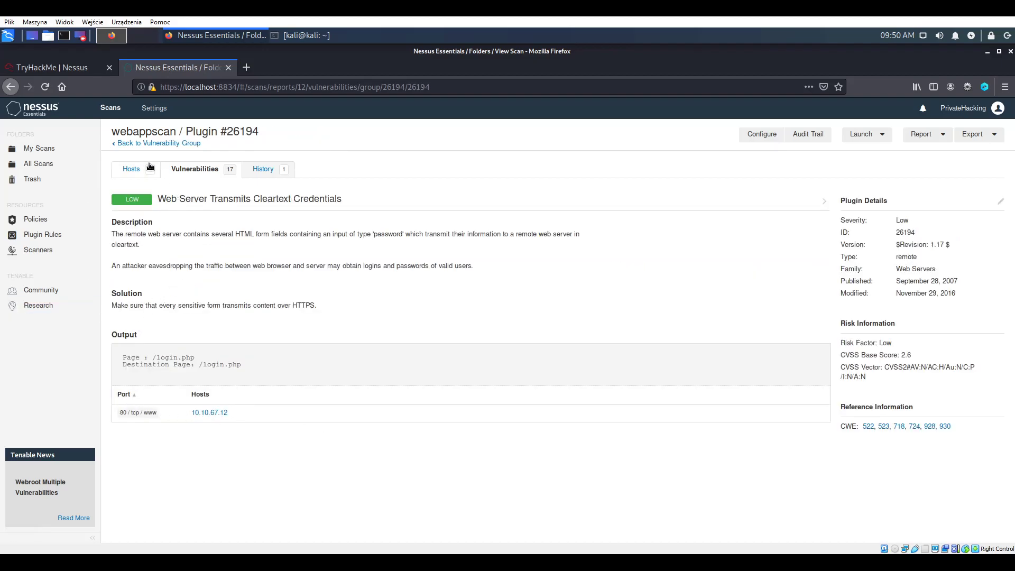
left_click(165, 144)
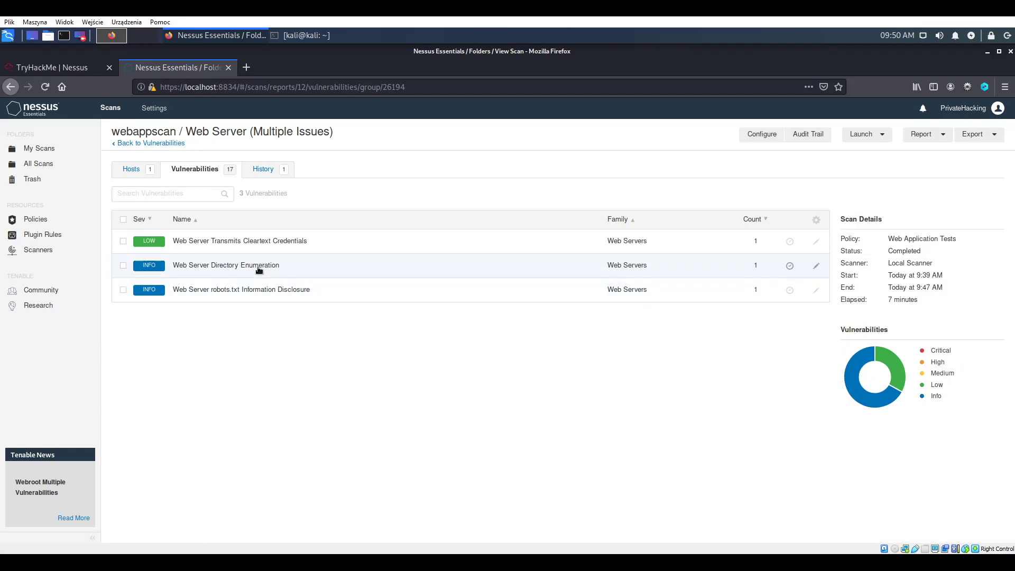
left_click(235, 270)
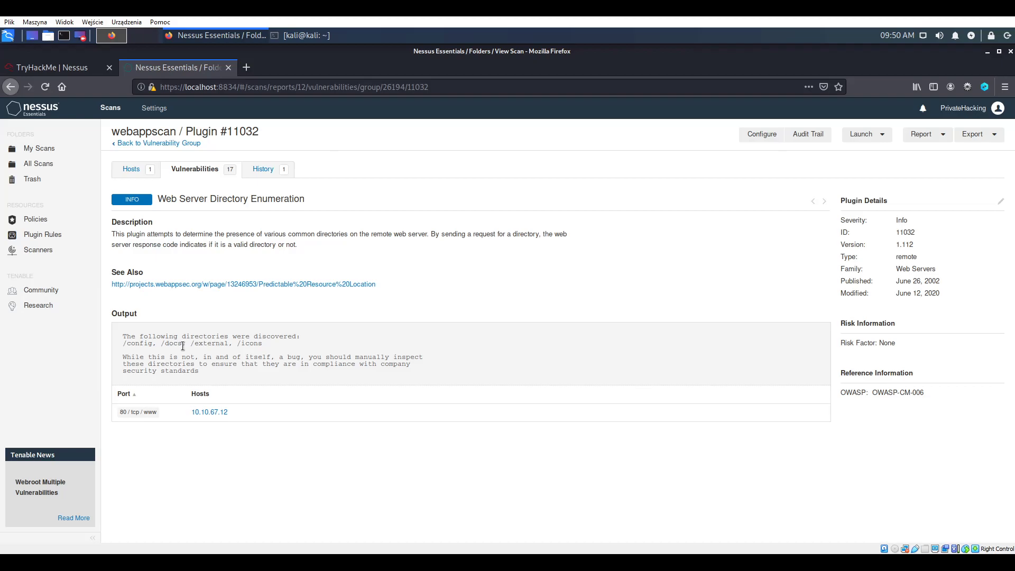
left_click(132, 144)
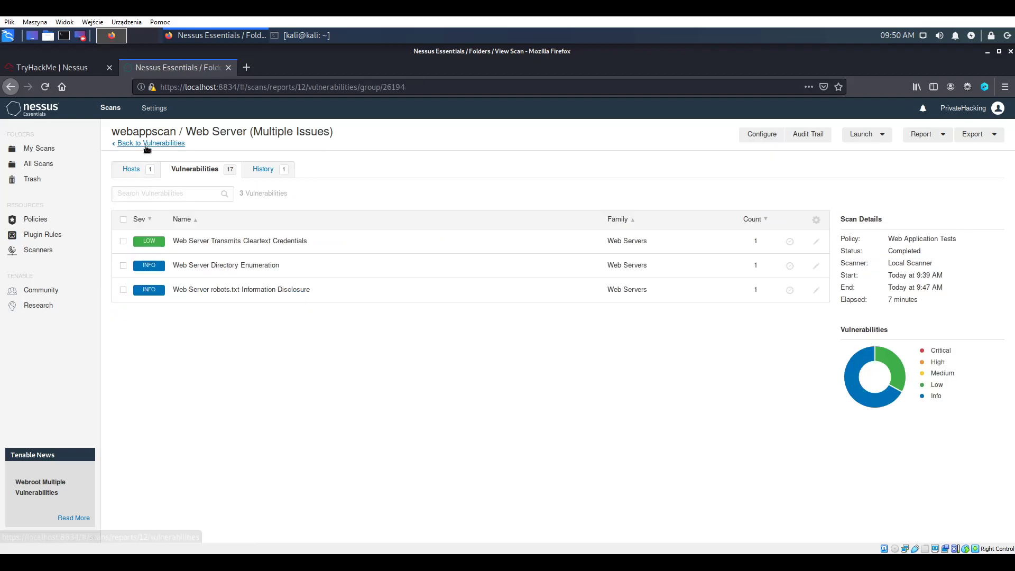
left_click(134, 143)
Check question 4 in TryHackMe and examine the backup file path in the Backup Files Disclosure finding's output.
left_click(65, 73)
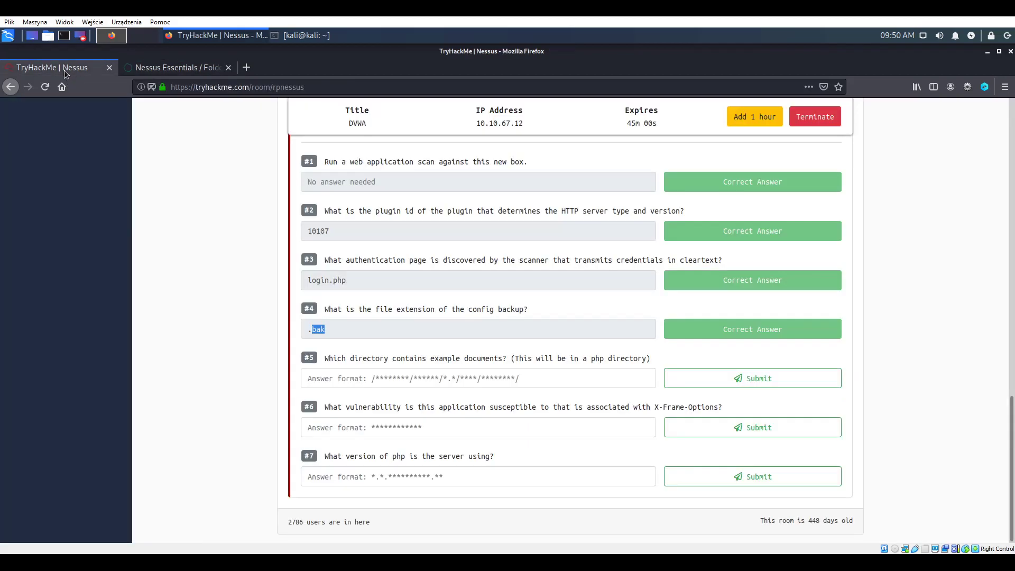
left_click(174, 67)
left_click(209, 242)
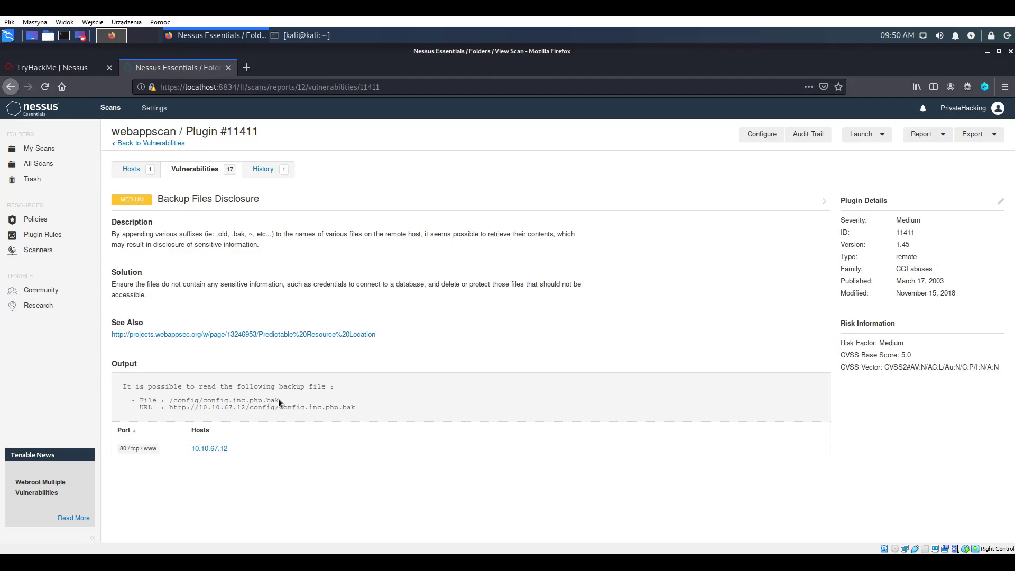
double_click(227, 400)
left_click(299, 405)
left_click(268, 400)
Read question 5 in TryHackMe and compare the open questions with the Web Application Potentially Vulnerable to Clickjacking finding.
left_click(51, 68)
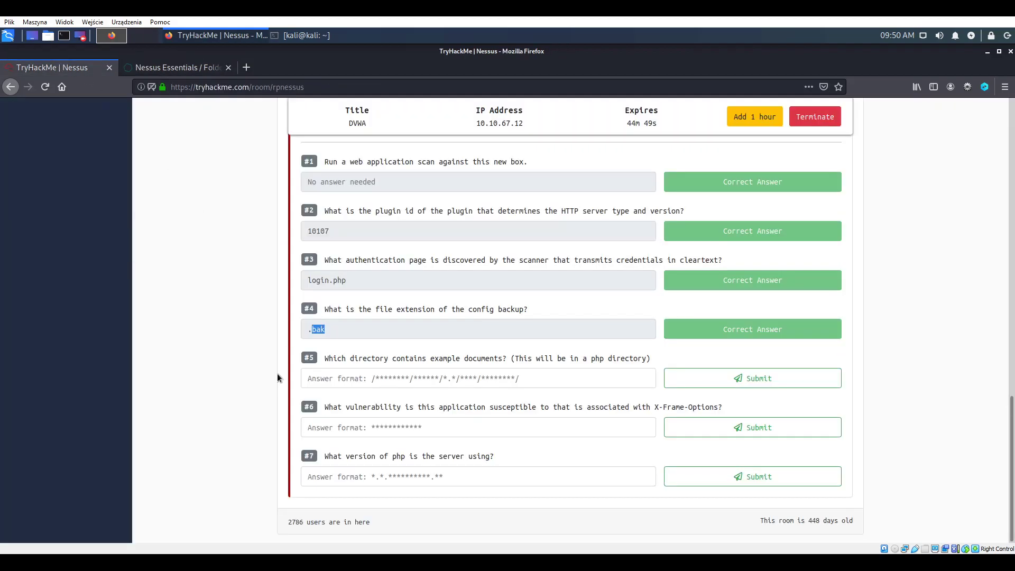
left_click(356, 370)
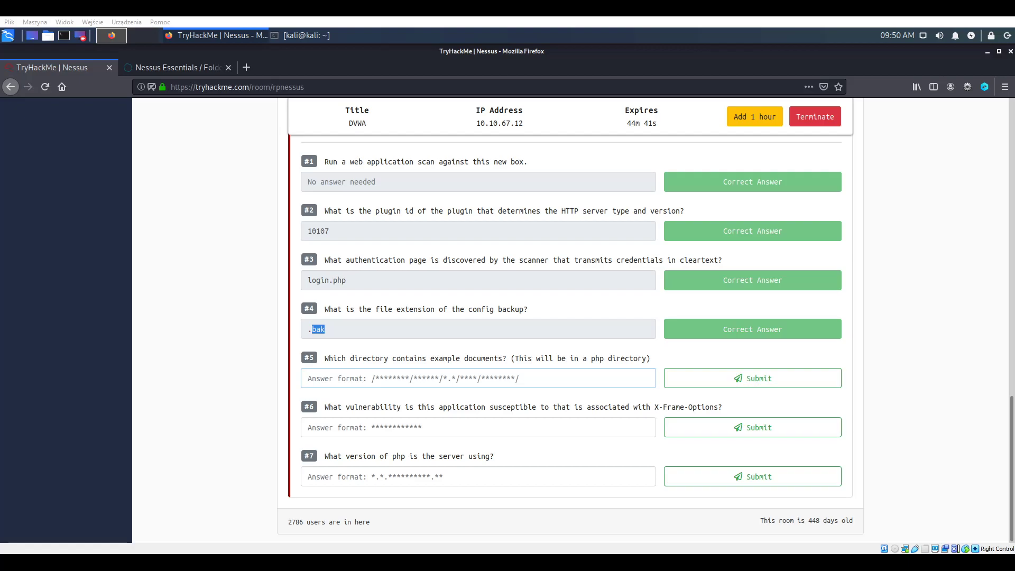
left_click(175, 68)
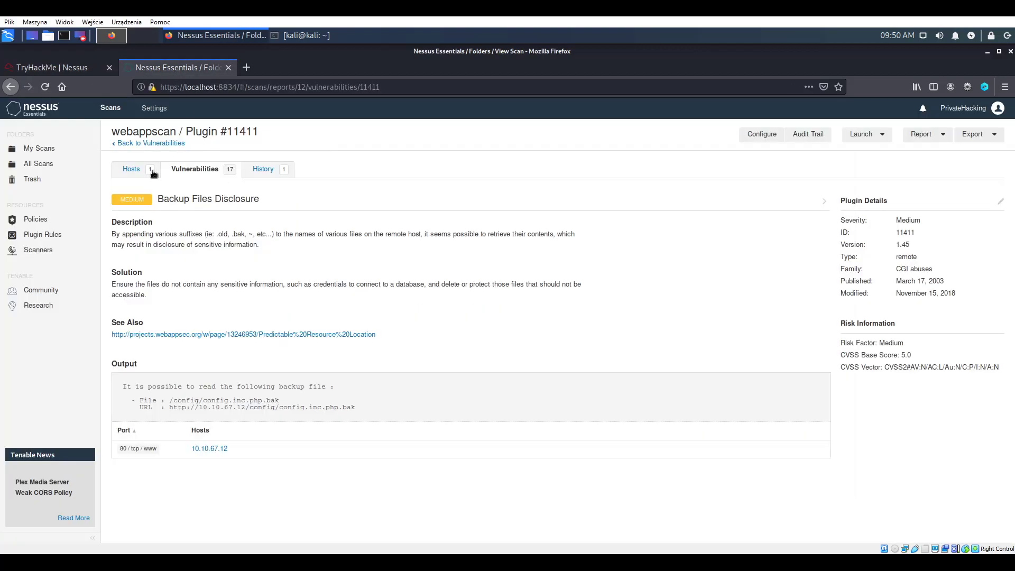
left_click(148, 143)
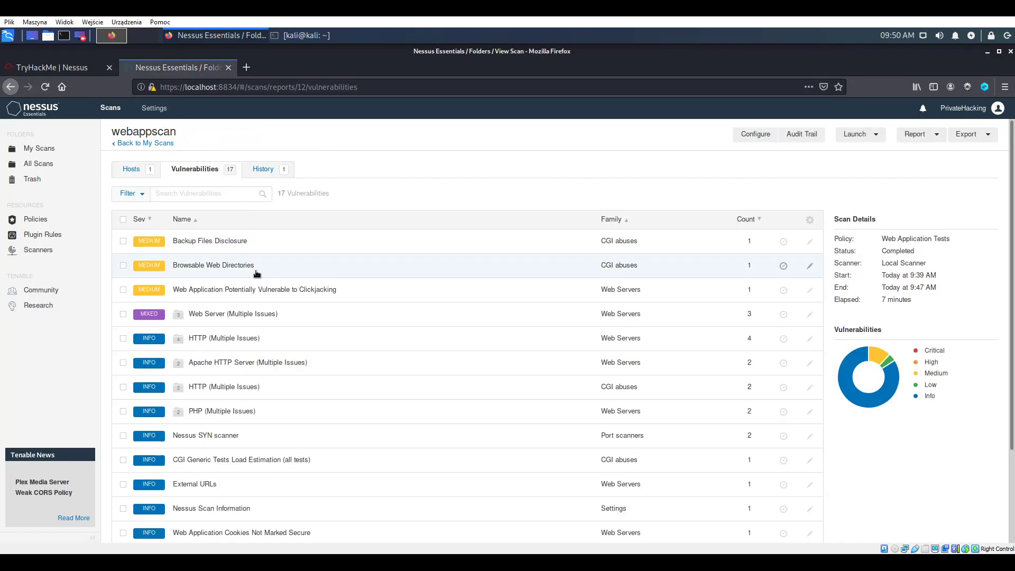
left_click(258, 291)
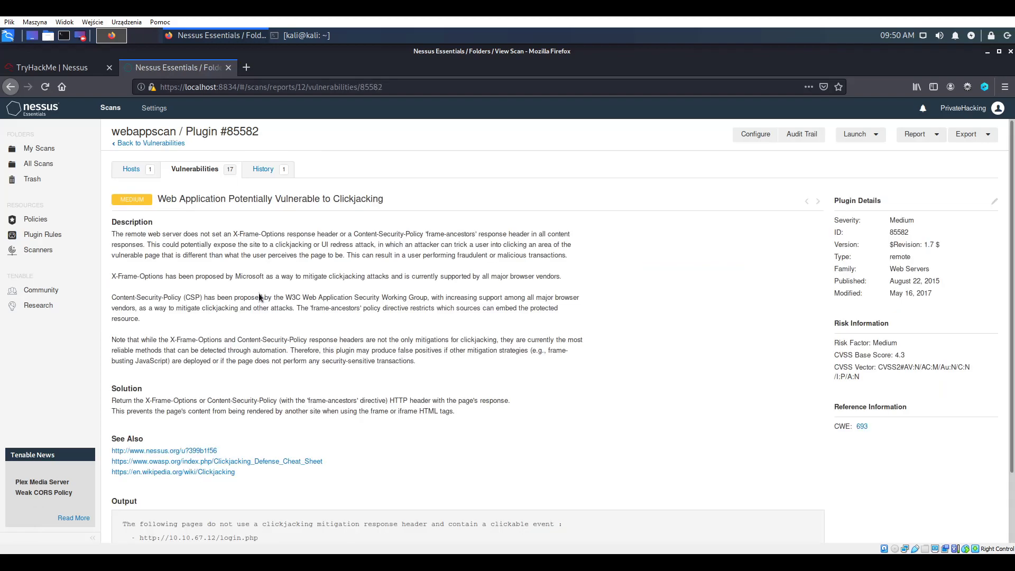
scroll(259, 295, "down", 2)
scroll(258, 297, "up", 2)
left_click(100, 67)
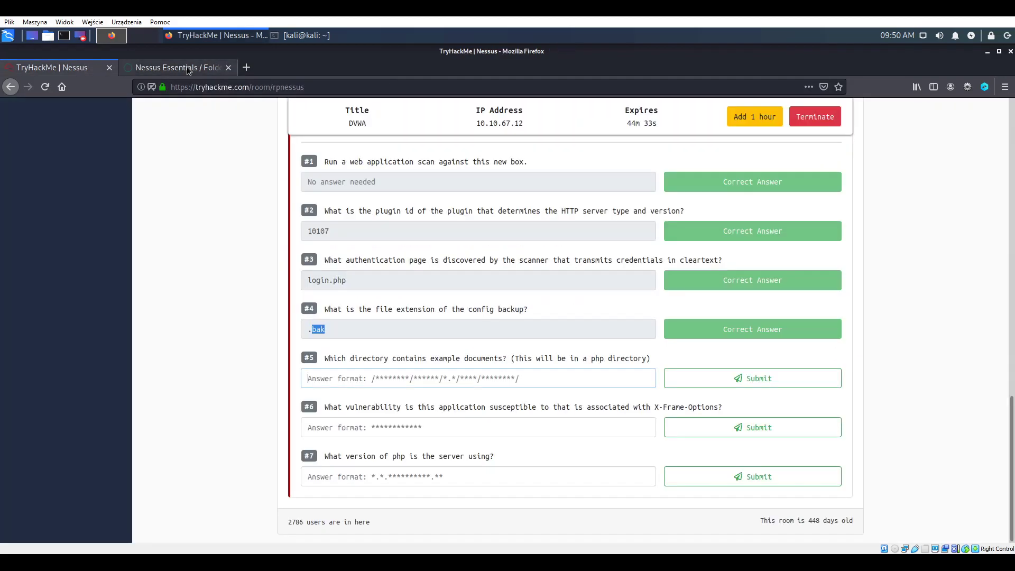
left_click(190, 71)
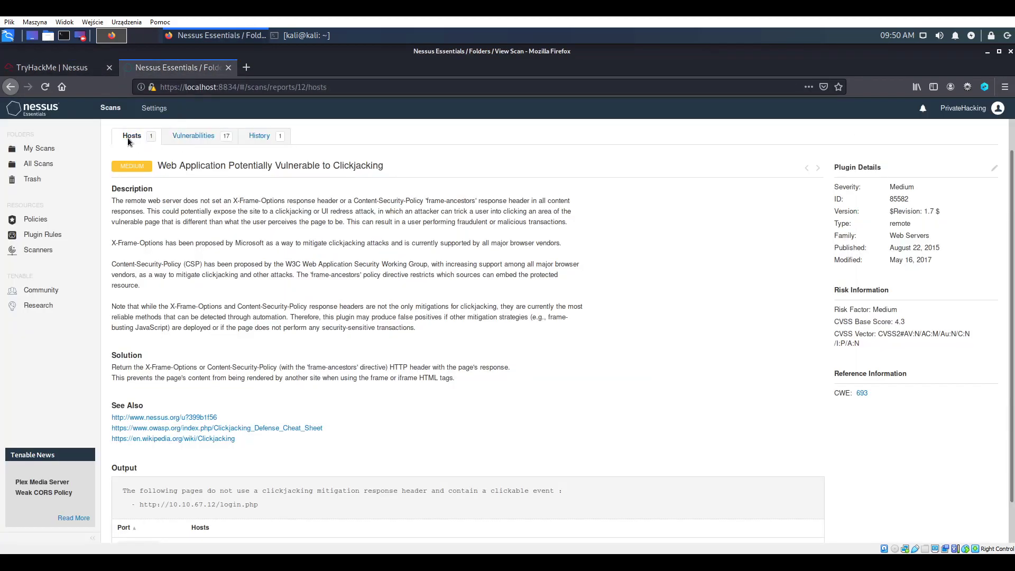
Open the Browsable Web Directories finding for host 10.10.67.12 and compare its directory list with question 5 in TryHackMe.
left_click(128, 137)
left_click(249, 238)
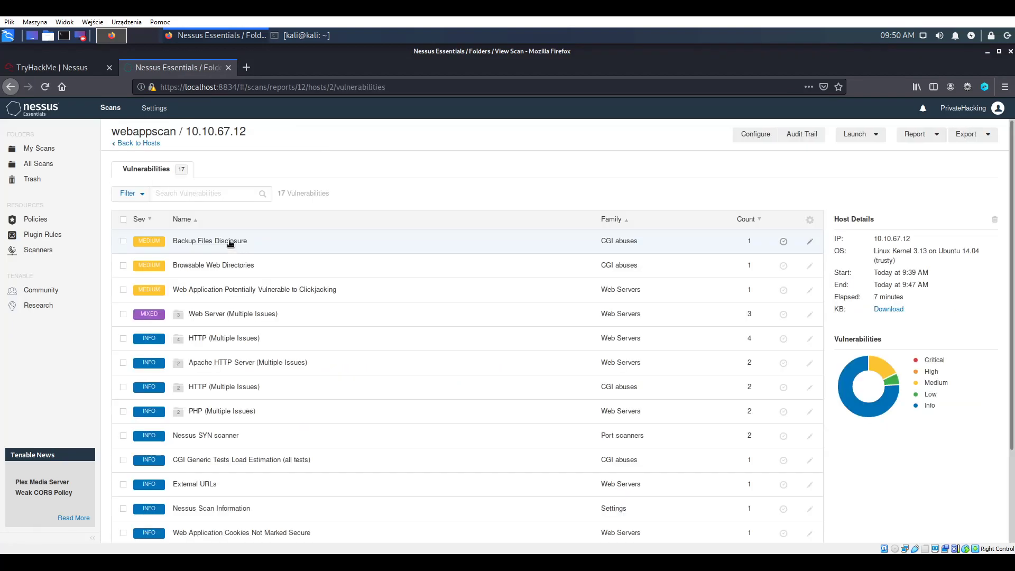
left_click(241, 268)
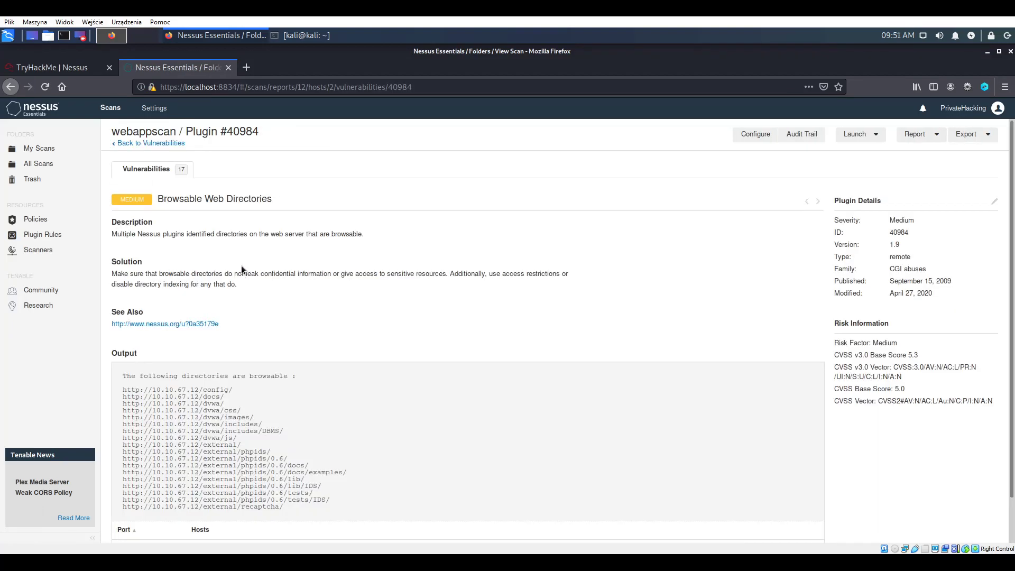
scroll(241, 265, "down", 1)
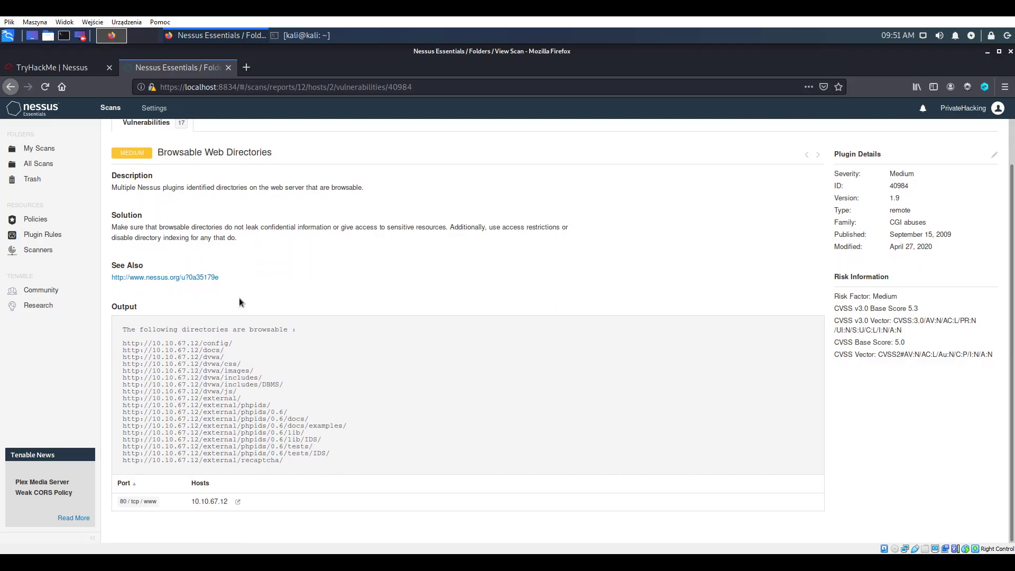
left_click(53, 67)
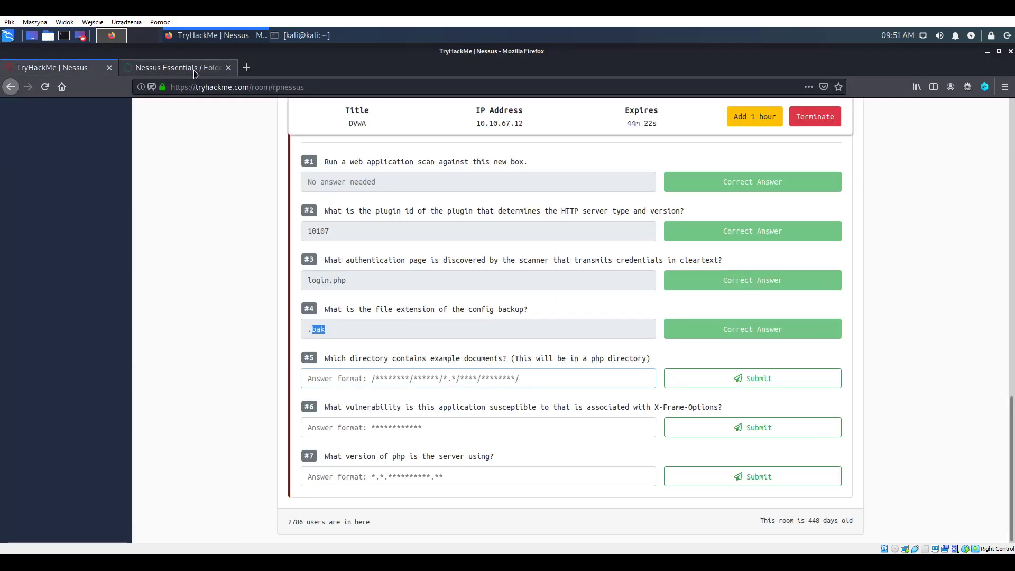
Try /external/phpids/0.6/docs/ from the Browsable Web Directories output as the answer to question 5 in TryHackMe, and clear the field.
left_click(194, 69)
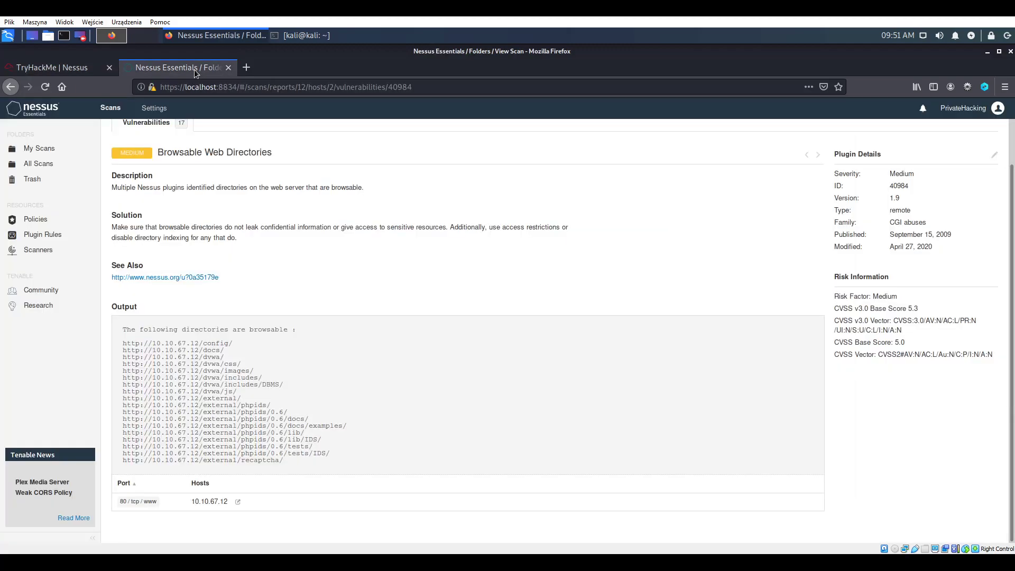
left_click(53, 67)
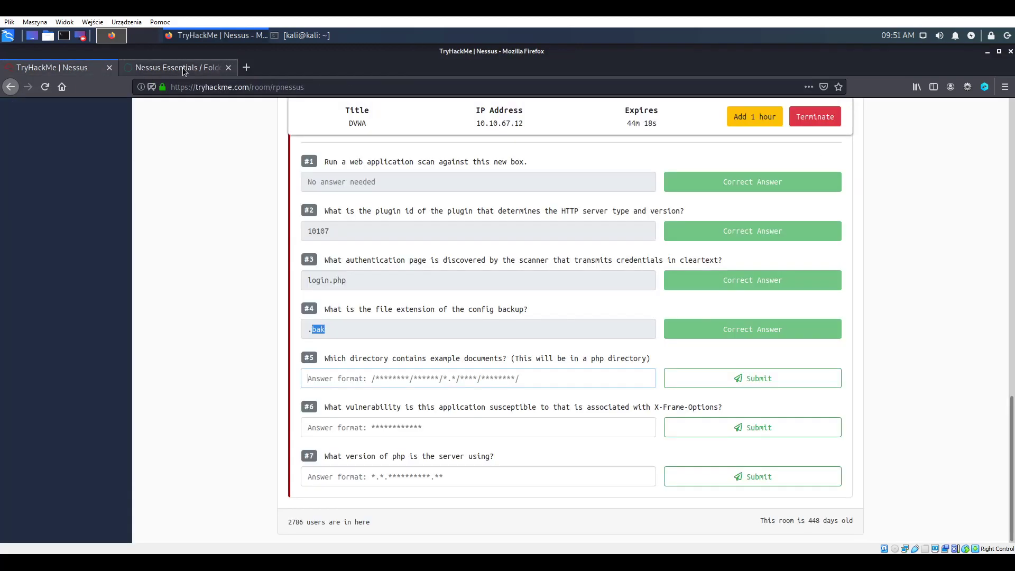
left_click(183, 67)
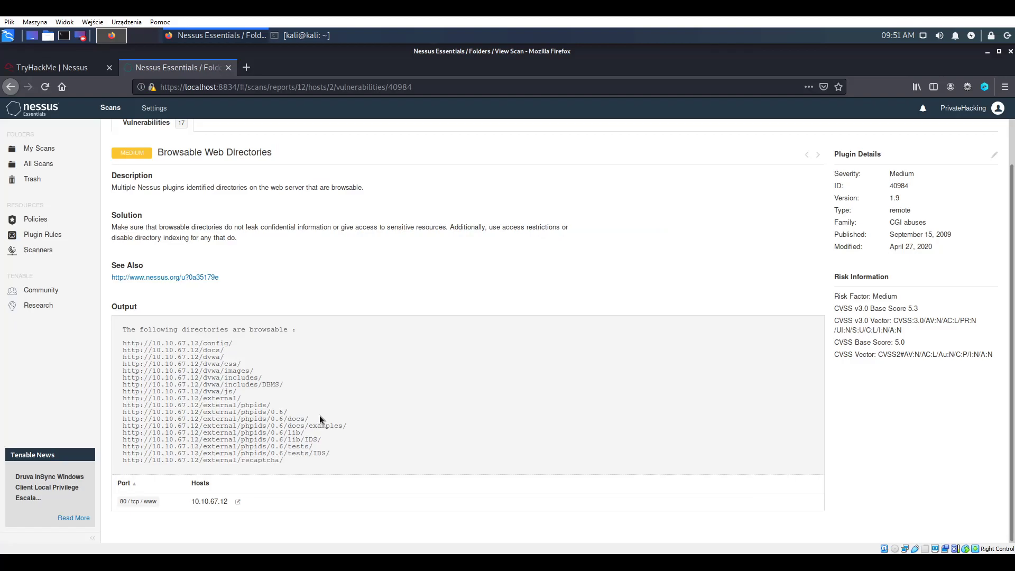
left_click_drag(309, 419, 204, 421)
right_click(206, 420)
left_click(221, 430)
left_click(51, 67)
left_click(393, 378)
key("ctrl+v")
key("Return")
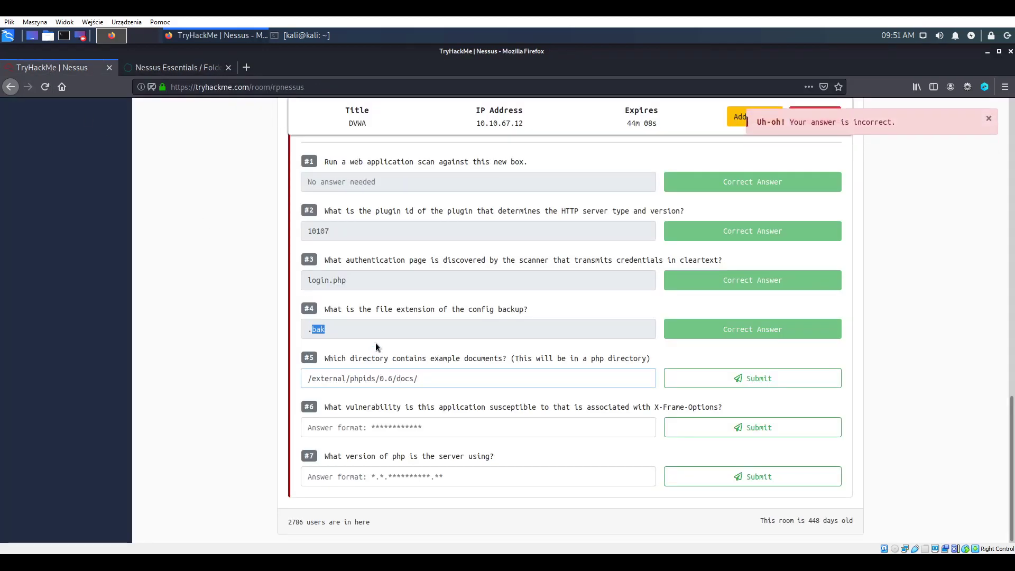
left_click_drag(449, 379, 298, 384)
key("BackSpace")
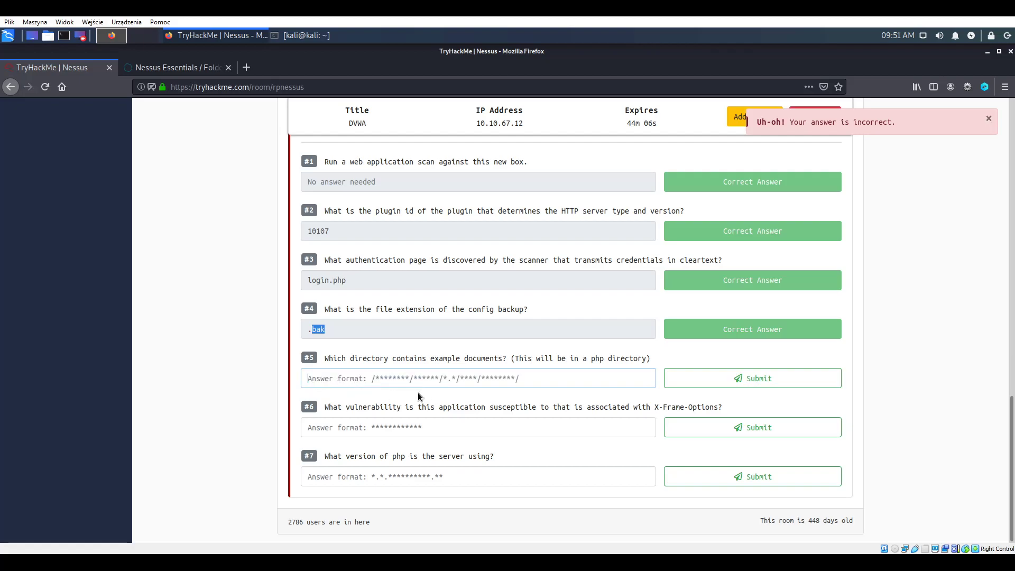
Copy /external/phpids/0.6/docs/examples/ from the Browsable Web Directories output and submit it as the answer to question 5 in TryHackMe.
left_click(177, 68)
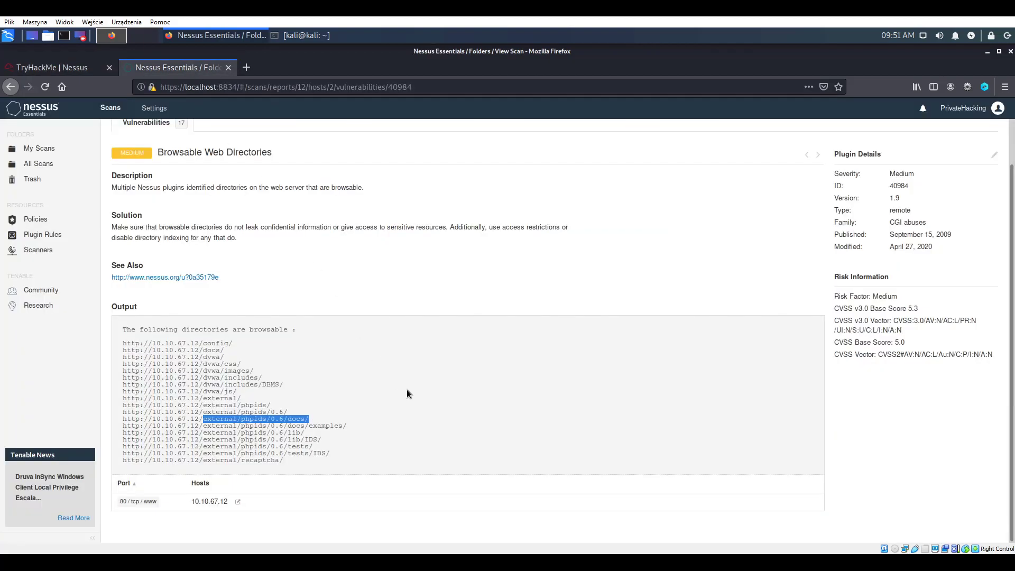
left_click_drag(347, 426, 204, 426)
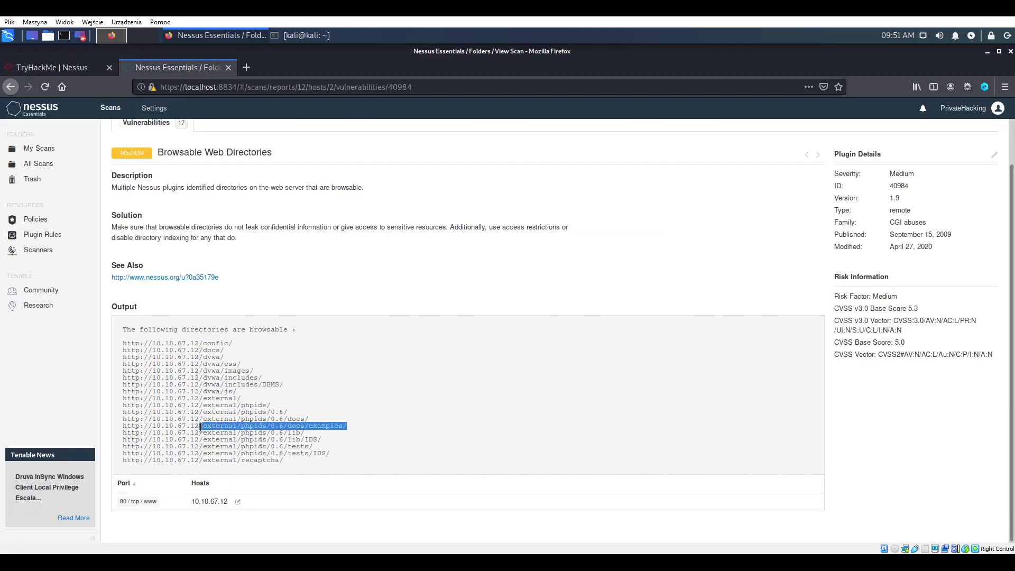
key("ctrl+c")
left_click(58, 68)
key("ctrl+v")
key("Return")
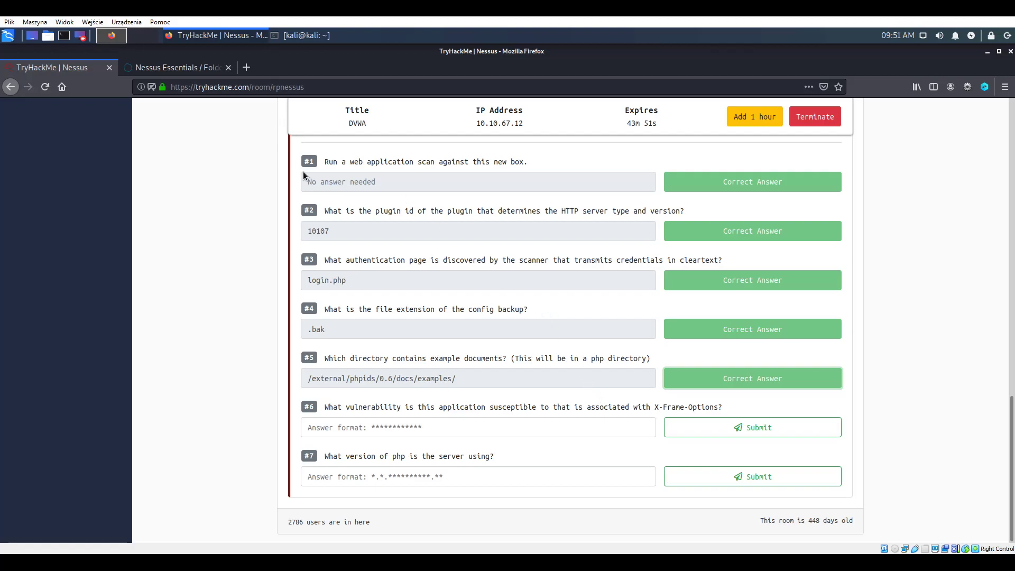
Open the Web Application Potentially Vulnerable to Clickjacking finding for host 10.10.67.12 and compare it with question 6 in TryHackMe.
left_click(180, 67)
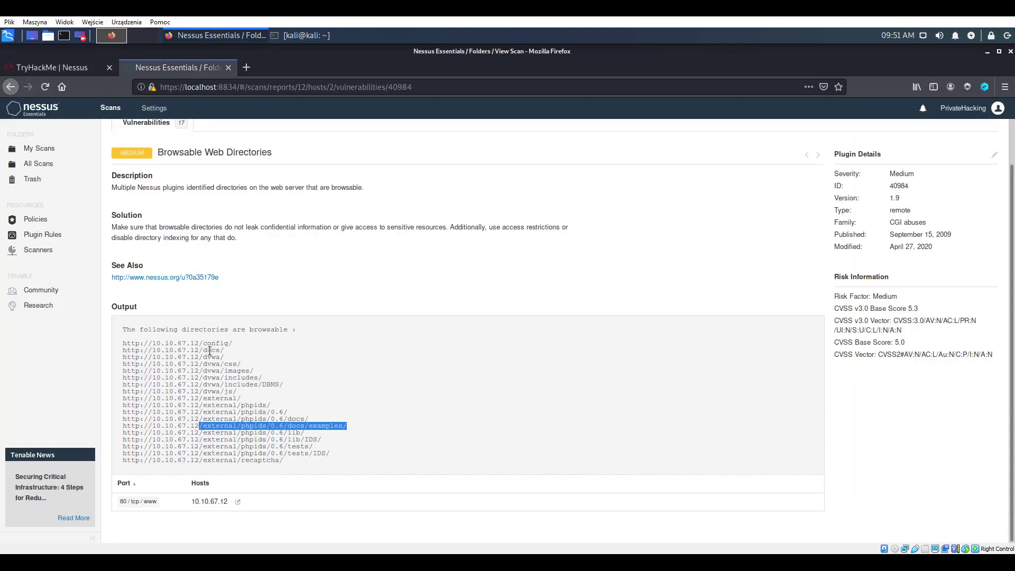
scroll(151, 145, "up", 2)
left_click(151, 141)
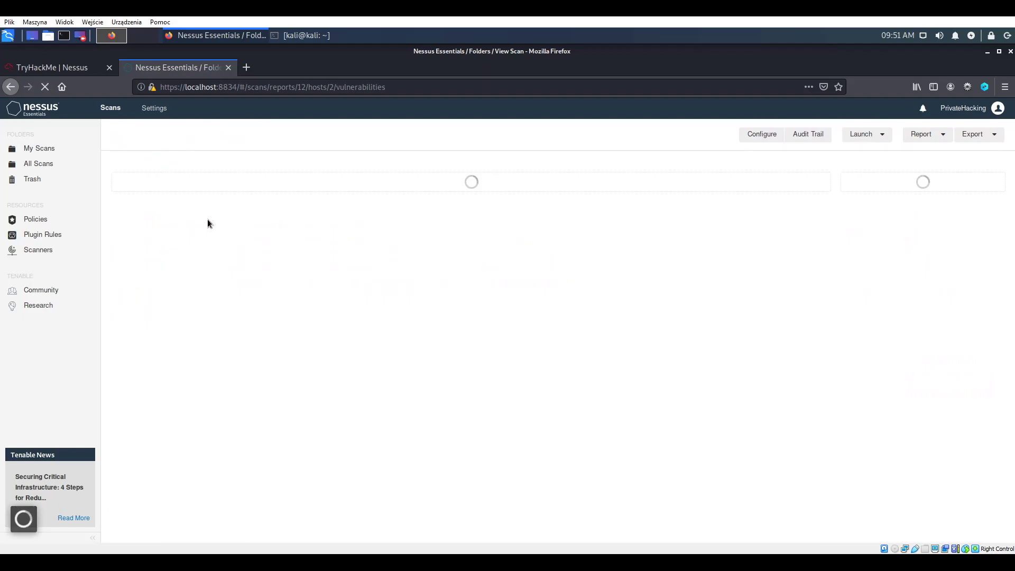
left_click(250, 292)
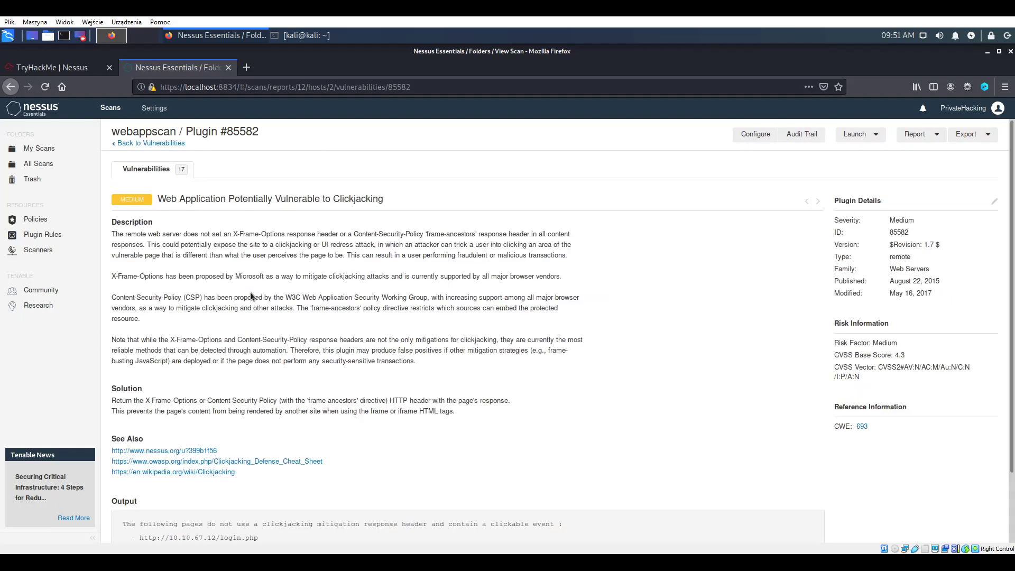
scroll(229, 341, "down", 3)
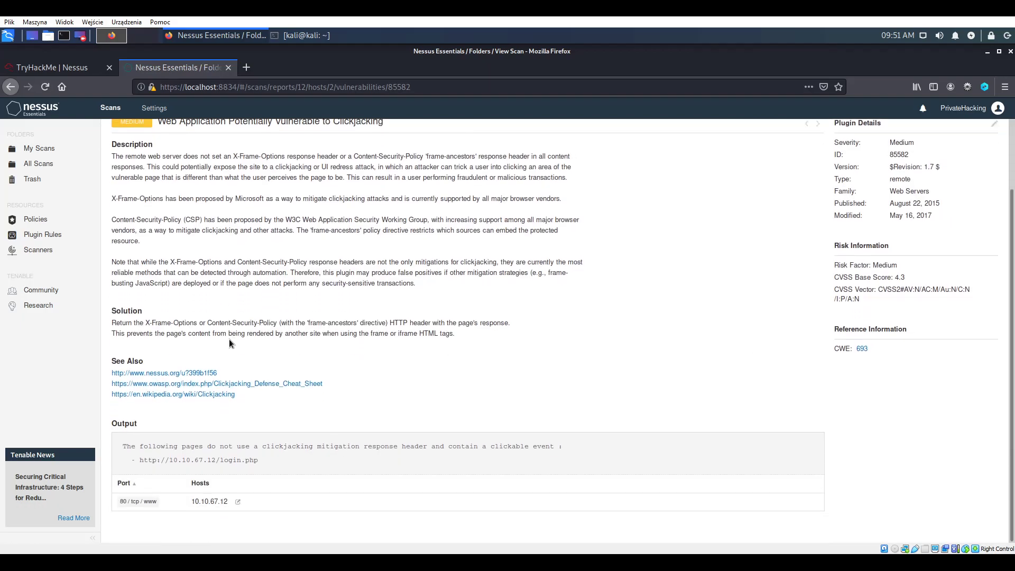
left_click(55, 67)
left_click(183, 68)
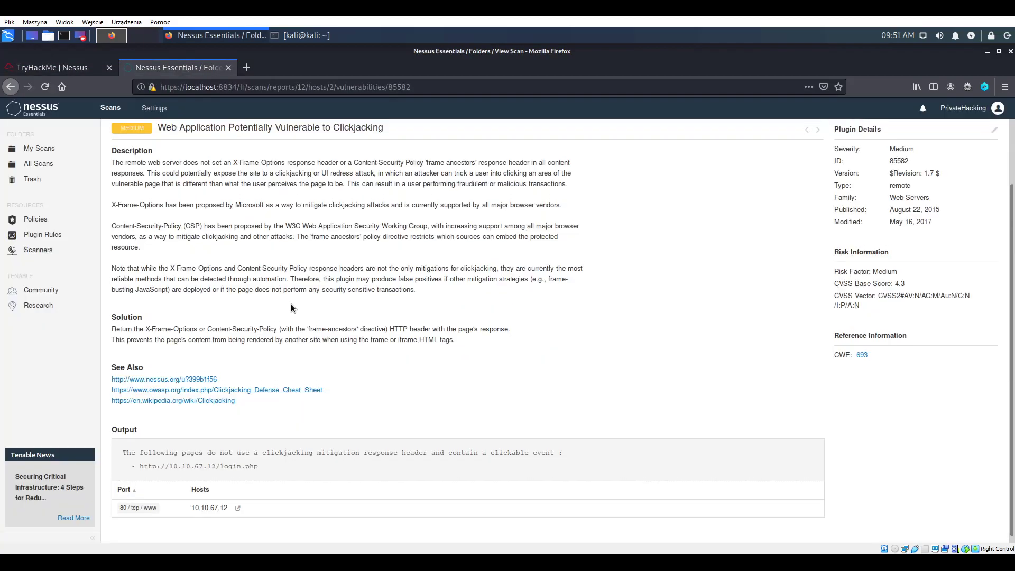
Submit Clickjacking, taken from the finding's title, as the answer to question 6 in TryHackMe.
scroll(291, 304, "up", 3)
double_click(369, 188)
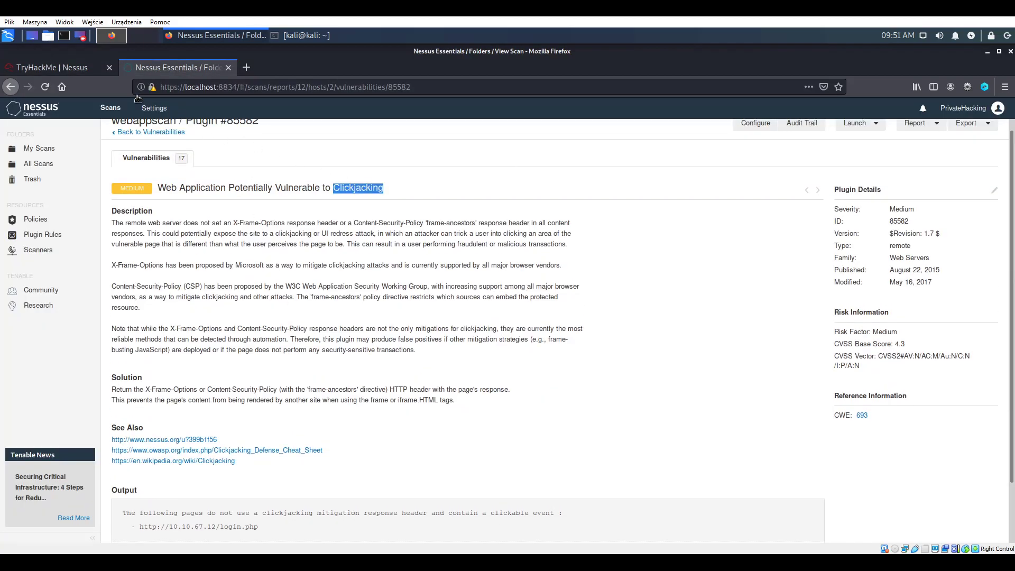
left_click(95, 69)
left_click(498, 427)
key("ctrl+v")
key("Return")
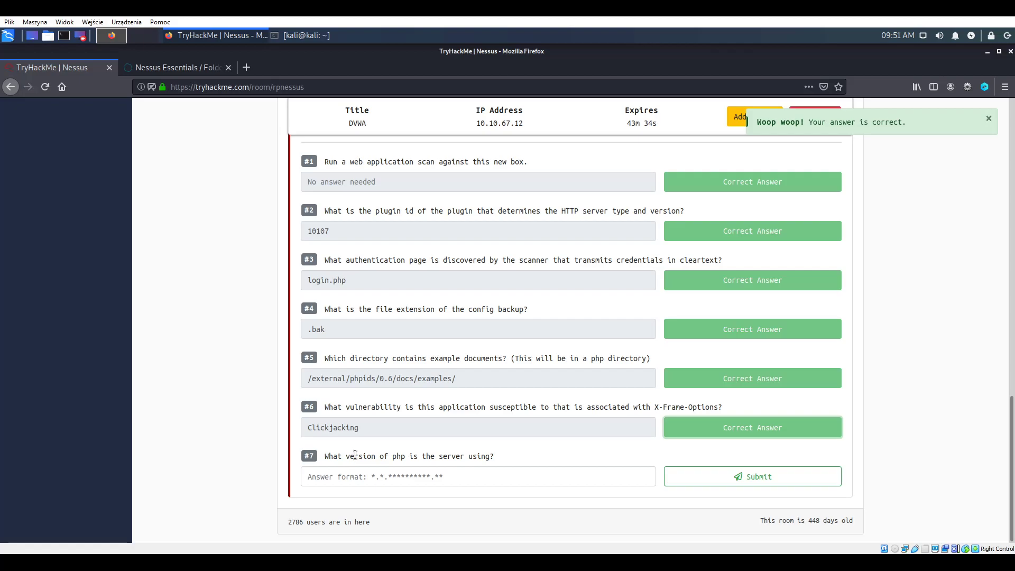
Look through the webappscan vulnerabilities of host 10.10.67.12 for the PHP version and check the Web Application Sitemap finding.
left_click(169, 67)
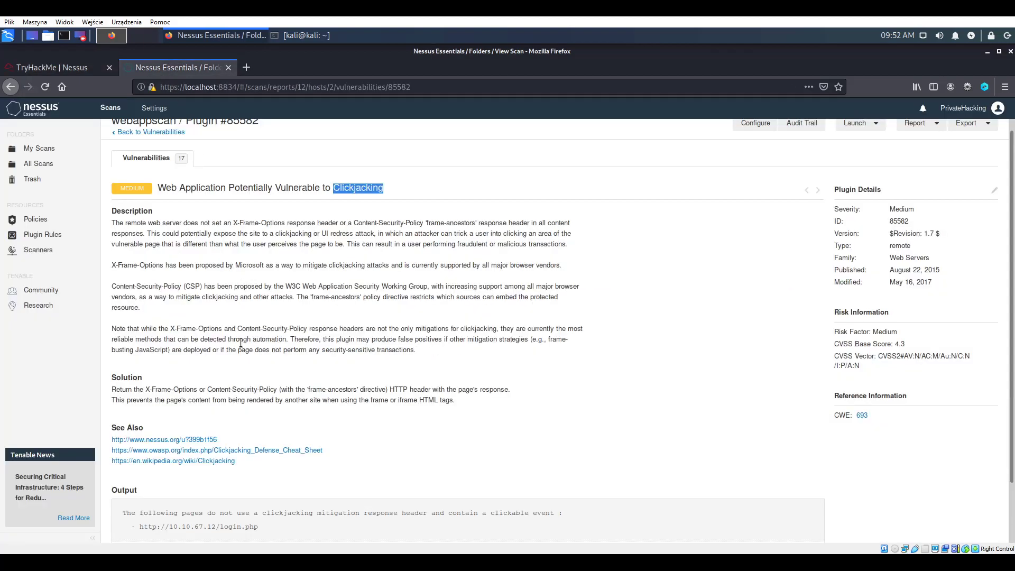
scroll(241, 344, "up", 1)
left_click(151, 143)
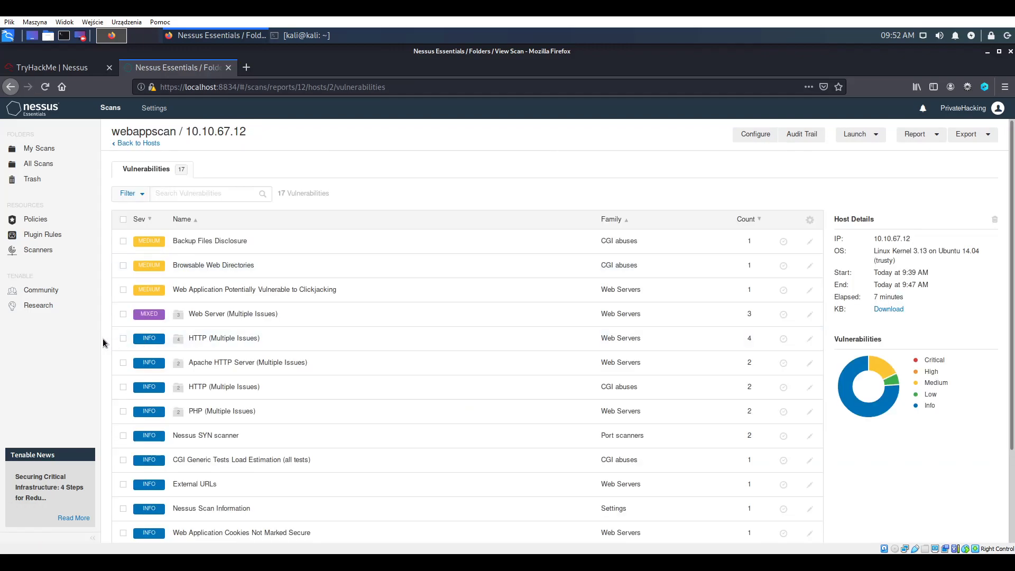
scroll(280, 386, "down", 3)
scroll(278, 387, "up", 2)
scroll(275, 387, "down", 2)
scroll(275, 387, "down", 1)
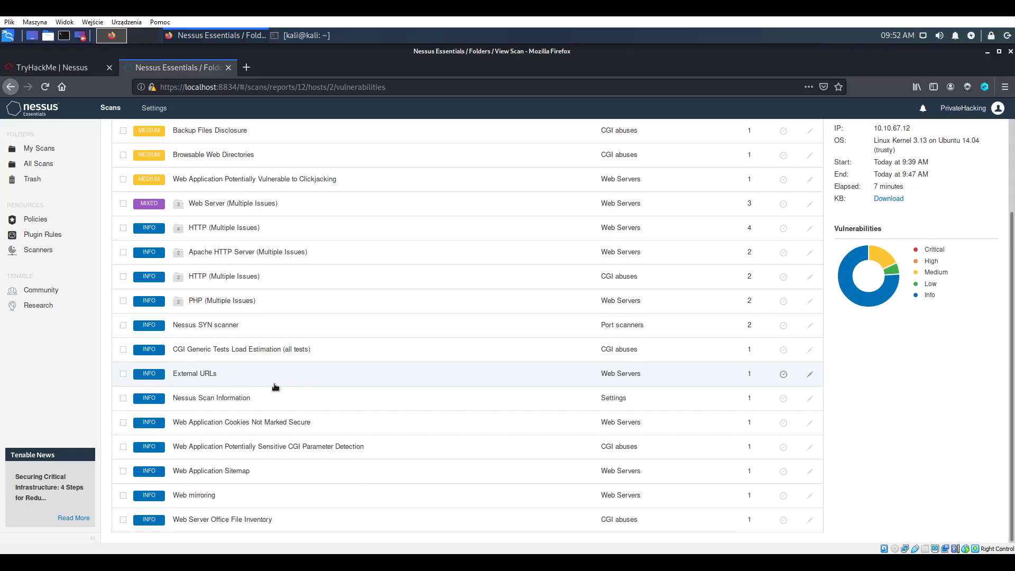
left_click(257, 476)
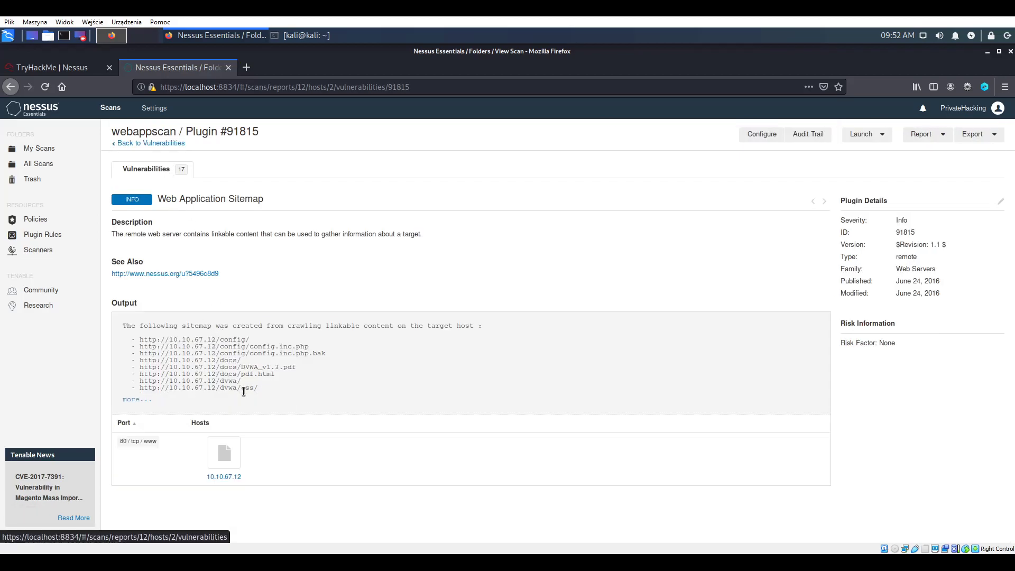
left_click(151, 143)
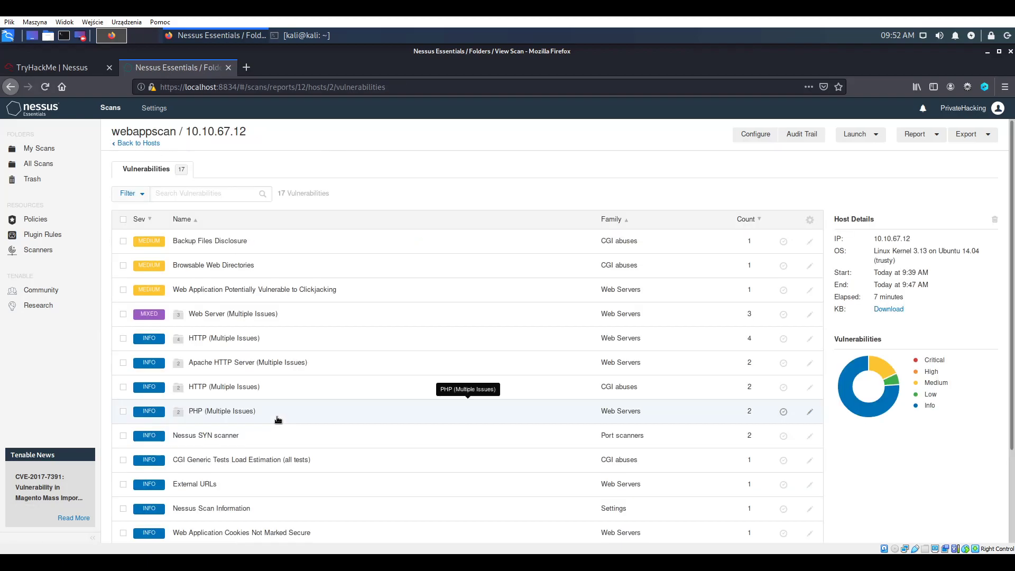
Examine the full output of the Nessus Scan Information finding for the PHP version and return to the vulnerability list.
scroll(278, 420, "down", 3)
left_click(268, 404)
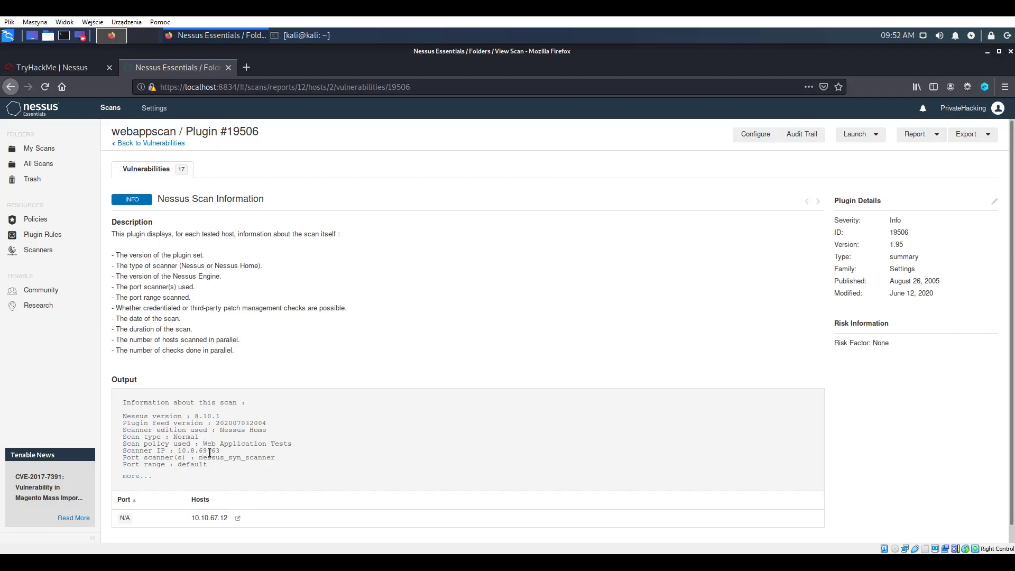
left_click(138, 477)
scroll(239, 476, "down", 3)
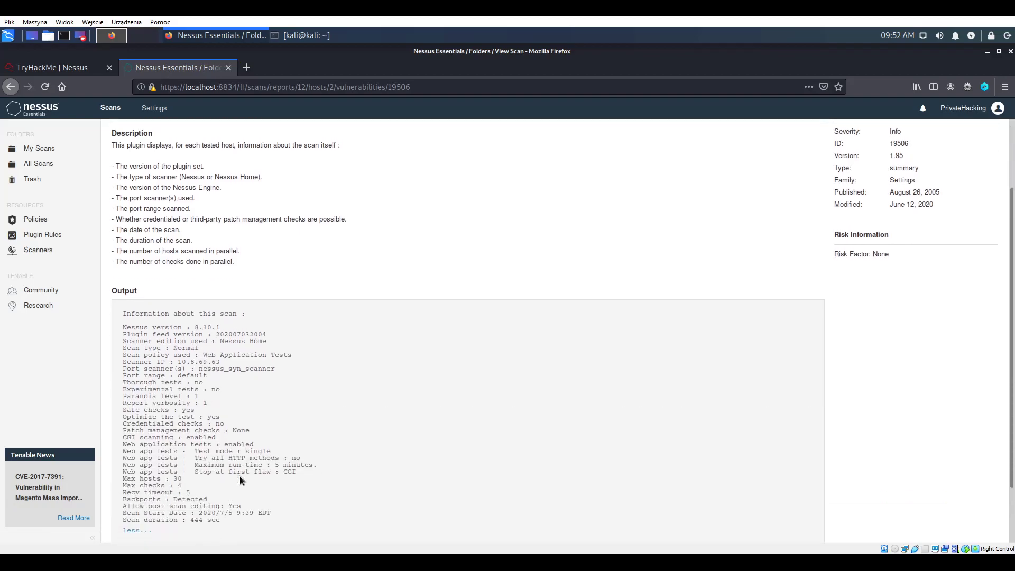
scroll(239, 479, "down", 1)
scroll(240, 476, "up", 3)
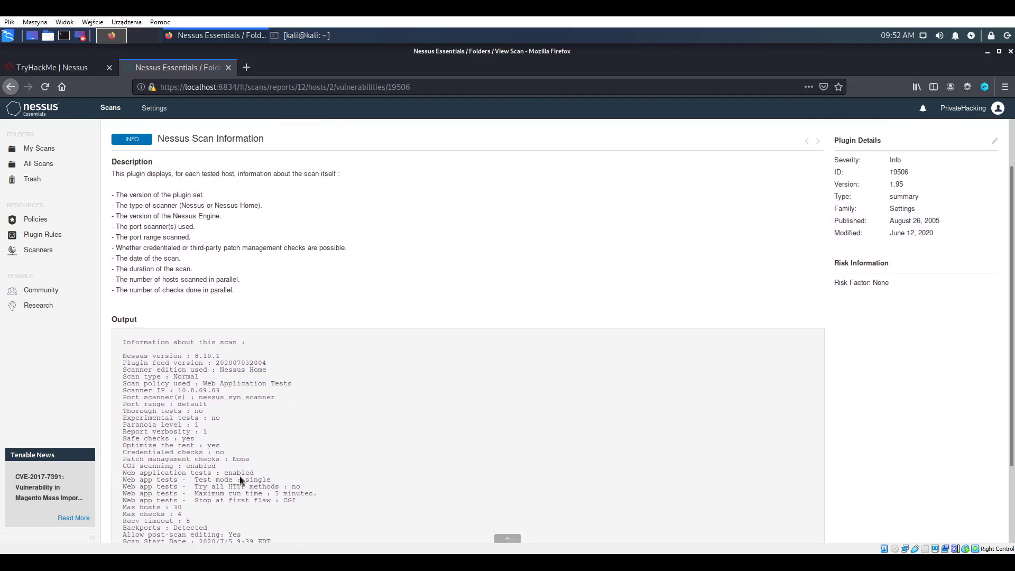
scroll(134, 179, "up", 1)
left_click(141, 143)
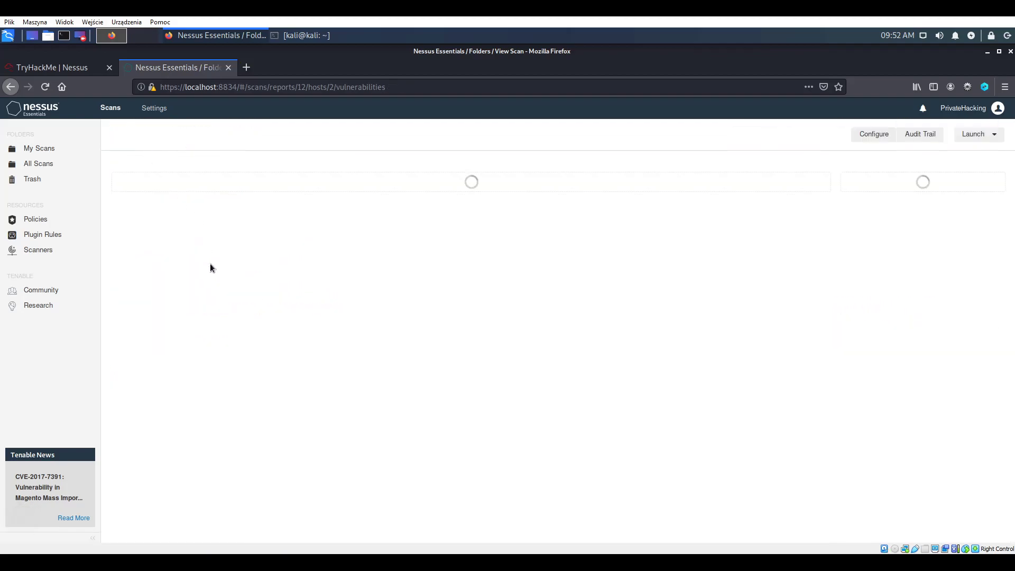
Open PHP Version Detection in the PHP (Multiple Issues) group and compare its version output with question 7 in TryHackMe.
scroll(211, 354, "down", 3)
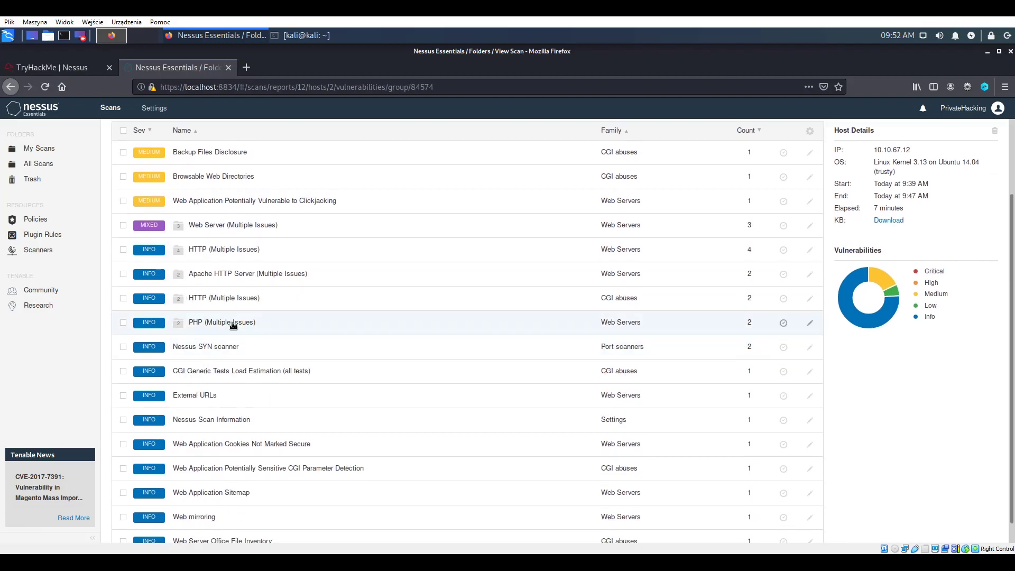
left_click(228, 318)
left_click(227, 266)
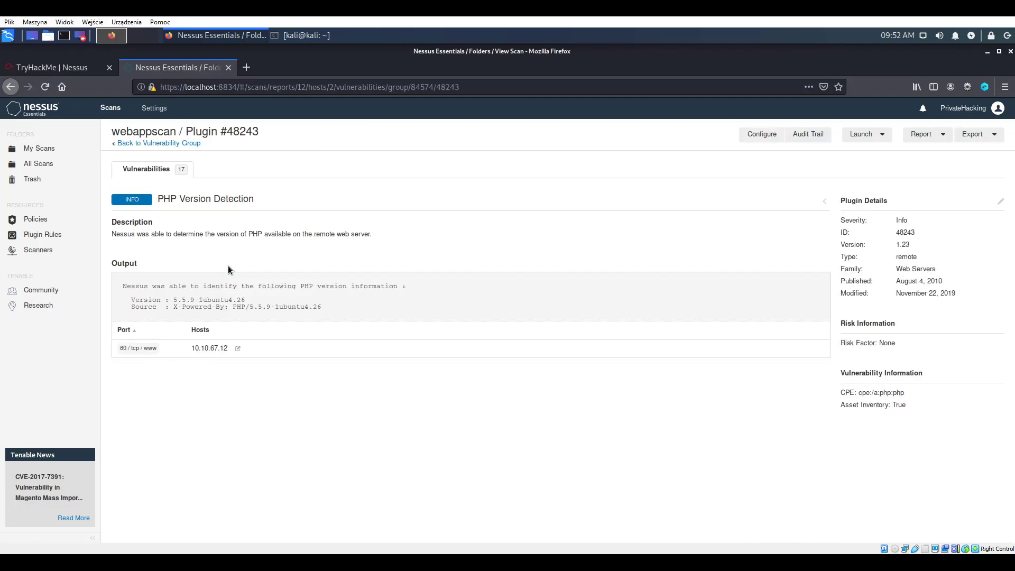
left_click_drag(174, 300, 193, 300)
left_click(63, 67)
left_click(175, 66)
Copy 5.5.9-1ubuntu4.26 from the PHP Version Detection output, submit it as the answer to question 7 and dismiss the room completion message.
left_click_drag(246, 299, 172, 299)
key("ctrl+c")
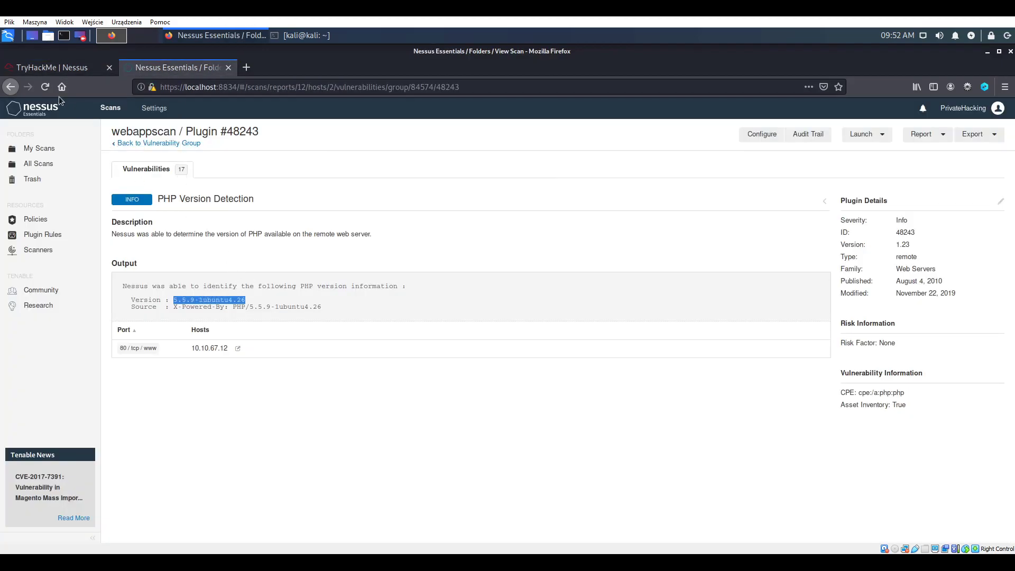
left_click(58, 68)
left_click(364, 476)
key("ctrl+v")
left_click(750, 476)
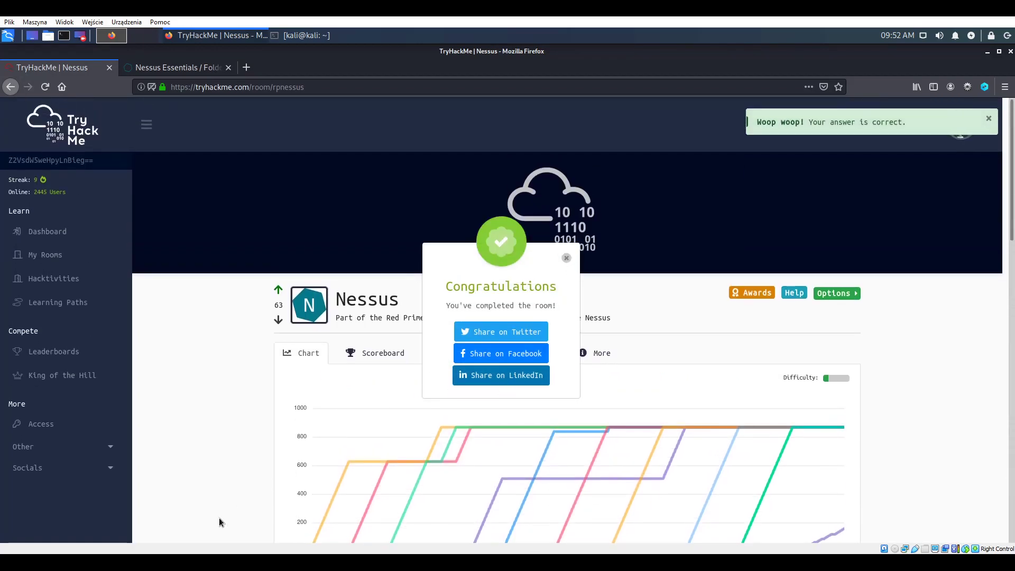
left_click(85, 532)
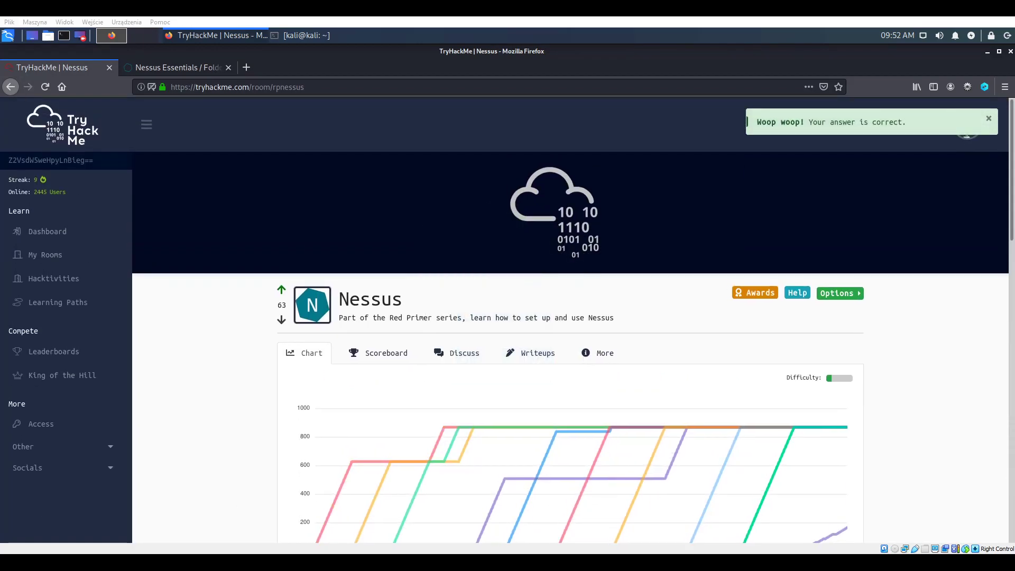